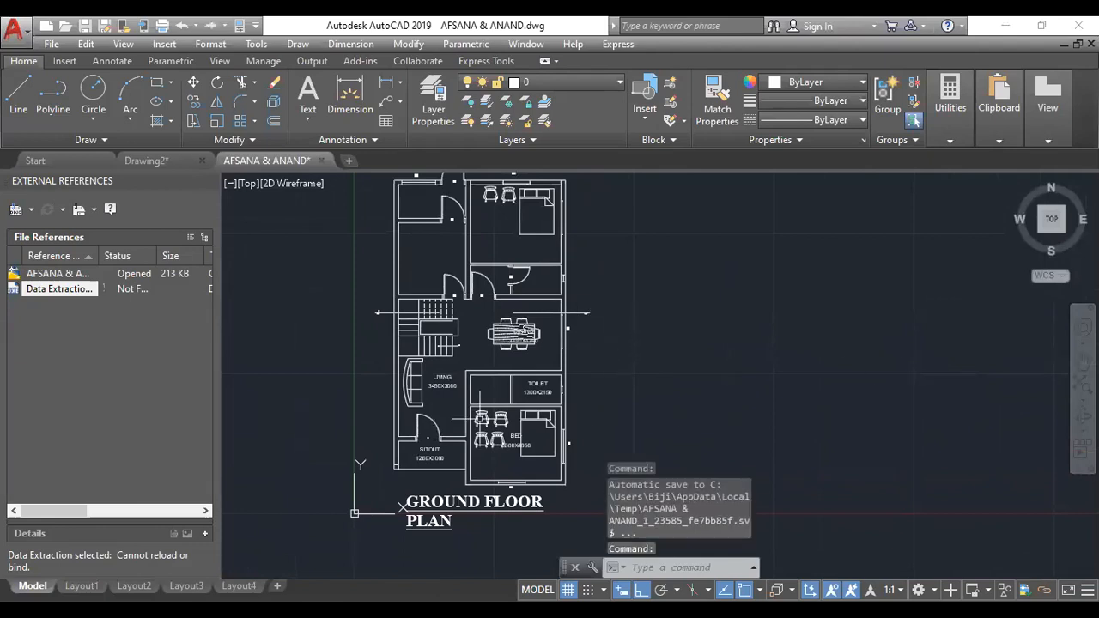
# Examine the D1 door blocks and their tags along the upper wall of the ground floor plan.
pyautogui.scroll(2, 462, 232)
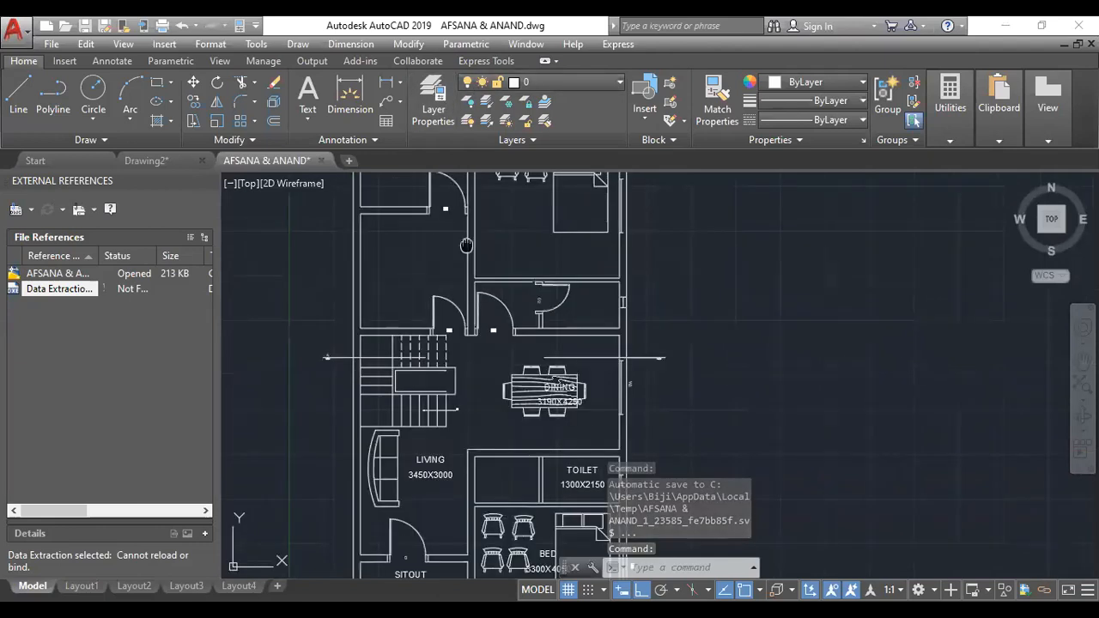
pyautogui.moveTo(453, 217); pyautogui.dragTo(463, 339, button='middle')
pyautogui.scroll(2, 471, 234)
pyautogui.scroll(-6, 523, 296)
pyautogui.scroll(4, 531, 344)
pyautogui.moveTo(470, 194); pyautogui.dragTo(442, 273, button='middle')
pyautogui.moveTo(563, 294); pyautogui.dragTo(558, 376, button='middle')
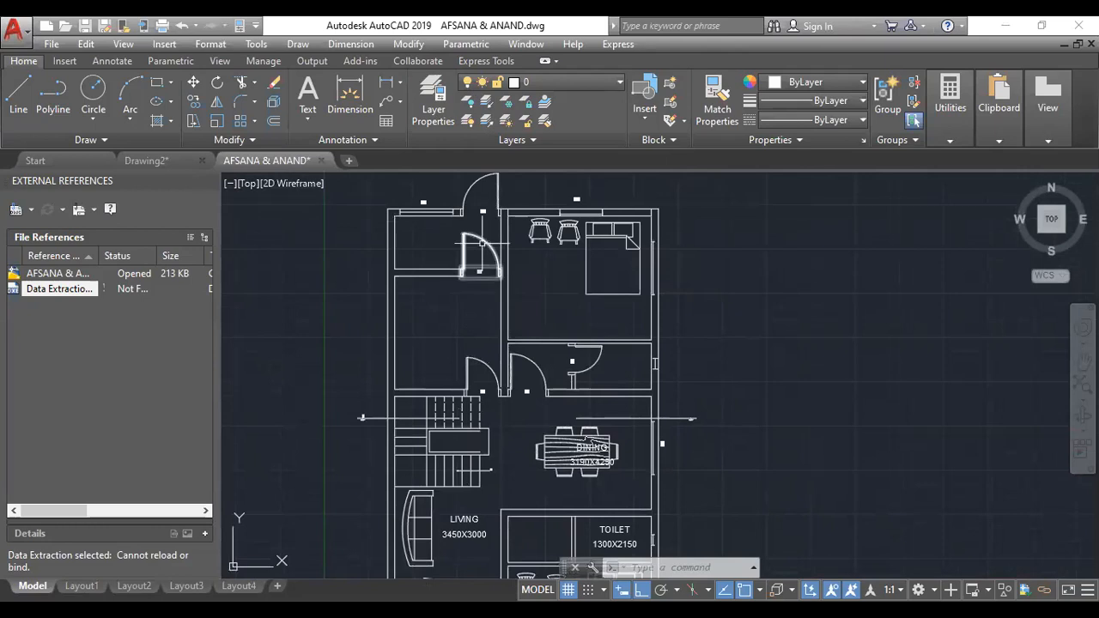
pyautogui.scroll(4, 464, 234)
pyautogui.moveTo(487, 219); pyautogui.dragTo(490, 247, button='middle')
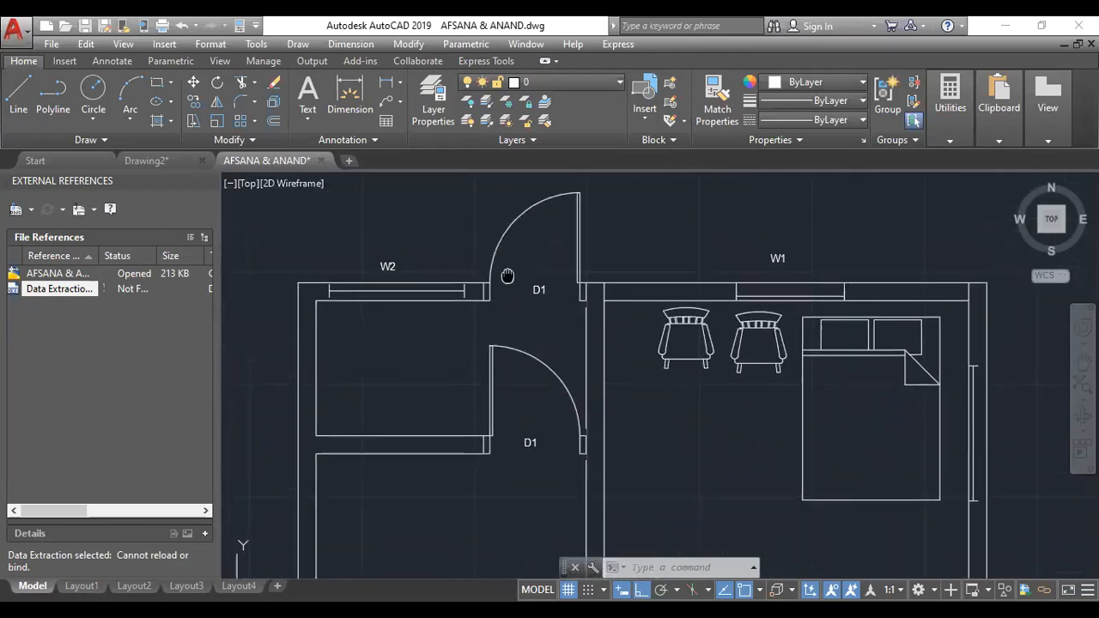
pyautogui.scroll(4, 496, 245)
pyautogui.scroll(-4, 496, 234)
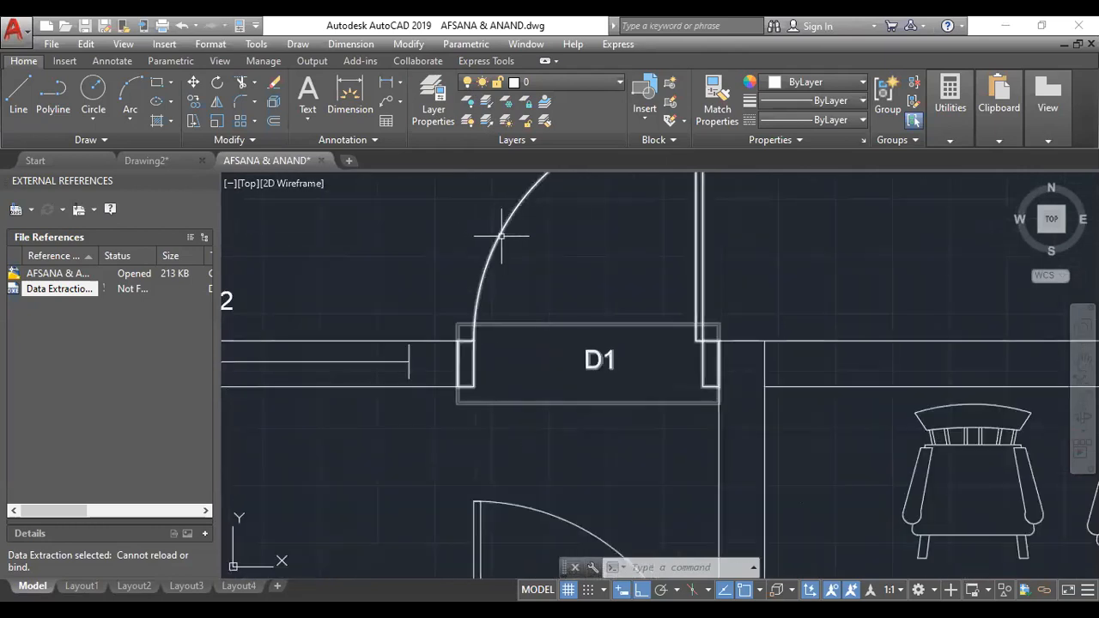
pyautogui.moveTo(503, 238); pyautogui.dragTo(504, 262, button='middle')
pyautogui.scroll(2, 506, 266)
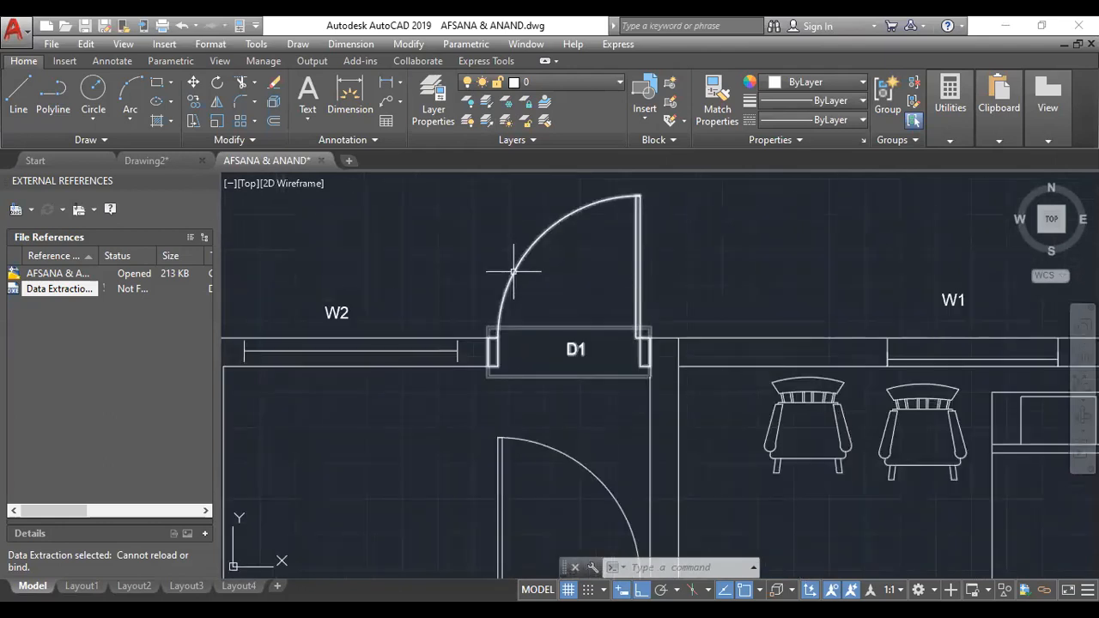
# Examine the W1 and W2 windows and the remaining door and room tags across the ground floor plan.
pyautogui.scroll(-6, 645, 310)
pyautogui.moveTo(652, 323); pyautogui.dragTo(582, 279, button='middle')
pyautogui.scroll(2, 578, 235)
pyautogui.scroll(4, 568, 259)
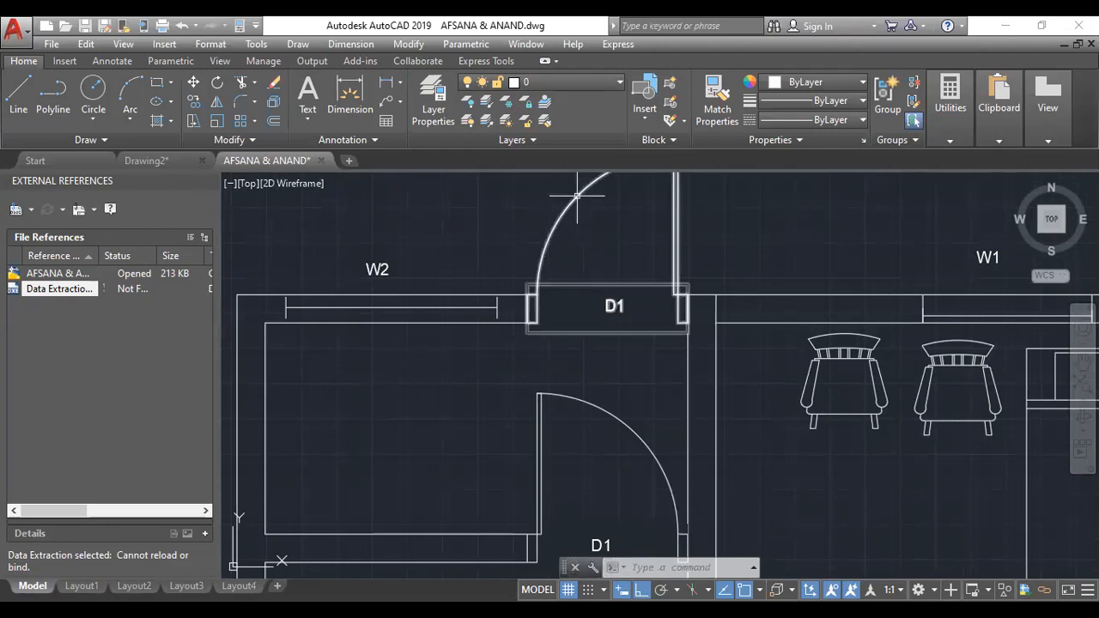
pyautogui.scroll(-6, 587, 306)
pyautogui.moveTo(636, 366)
pyautogui.mouseDown(button='middle')
pyautogui.moveTo(641, 340)
pyautogui.moveTo(599, 285)
pyautogui.mouseUp(button='middle')
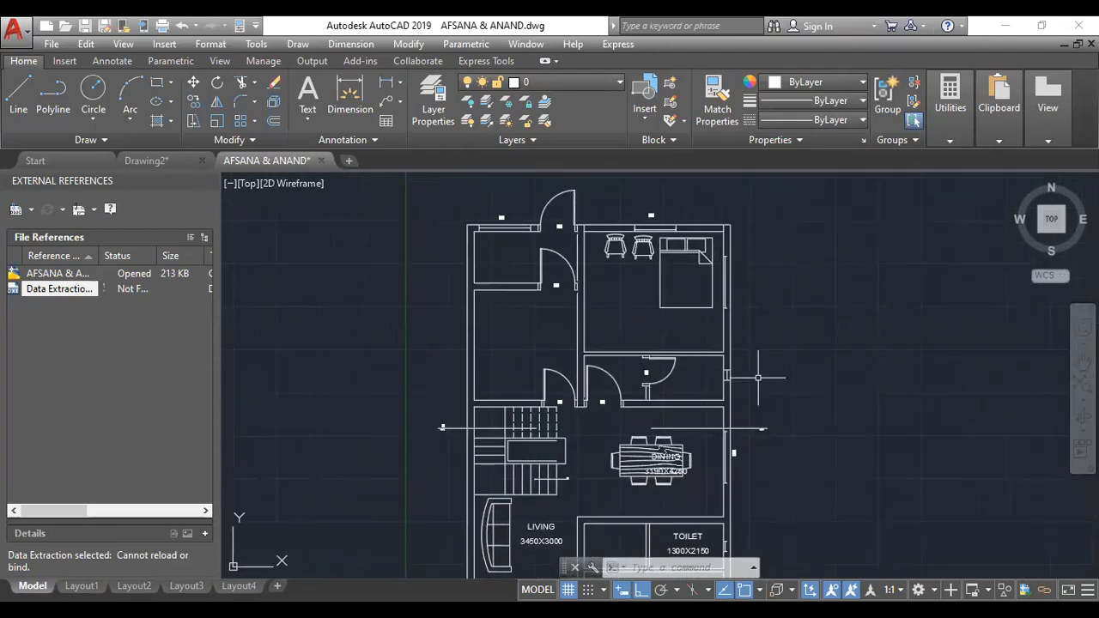
pyautogui.scroll(5, 719, 347)
pyautogui.scroll(-6, 706, 410)
pyautogui.scroll(2, 503, 257)
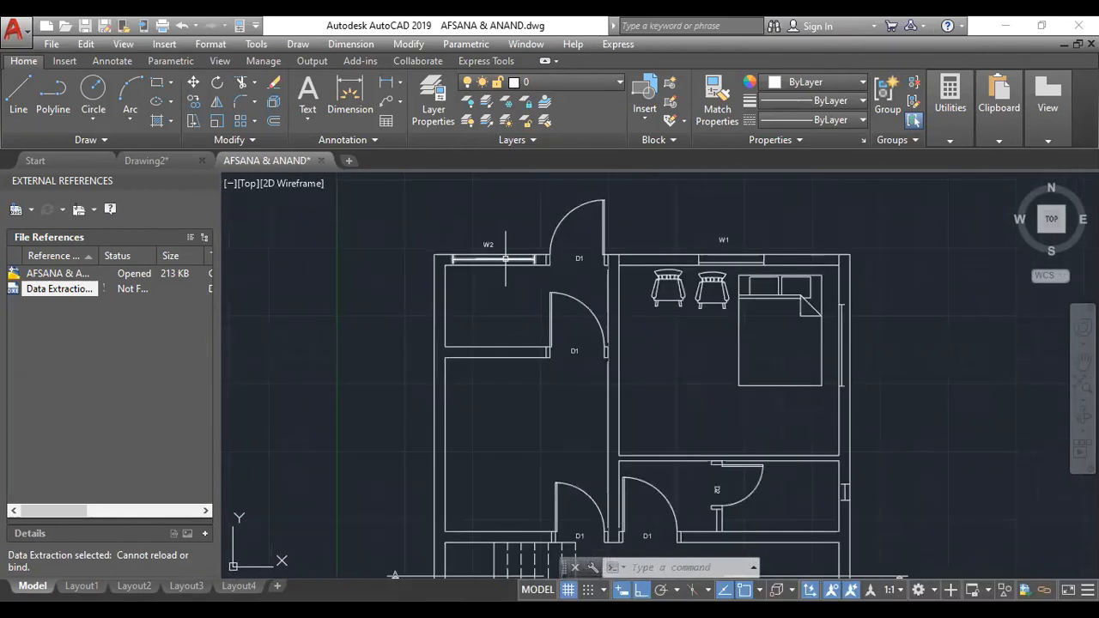
pyautogui.scroll(-5, 670, 326)
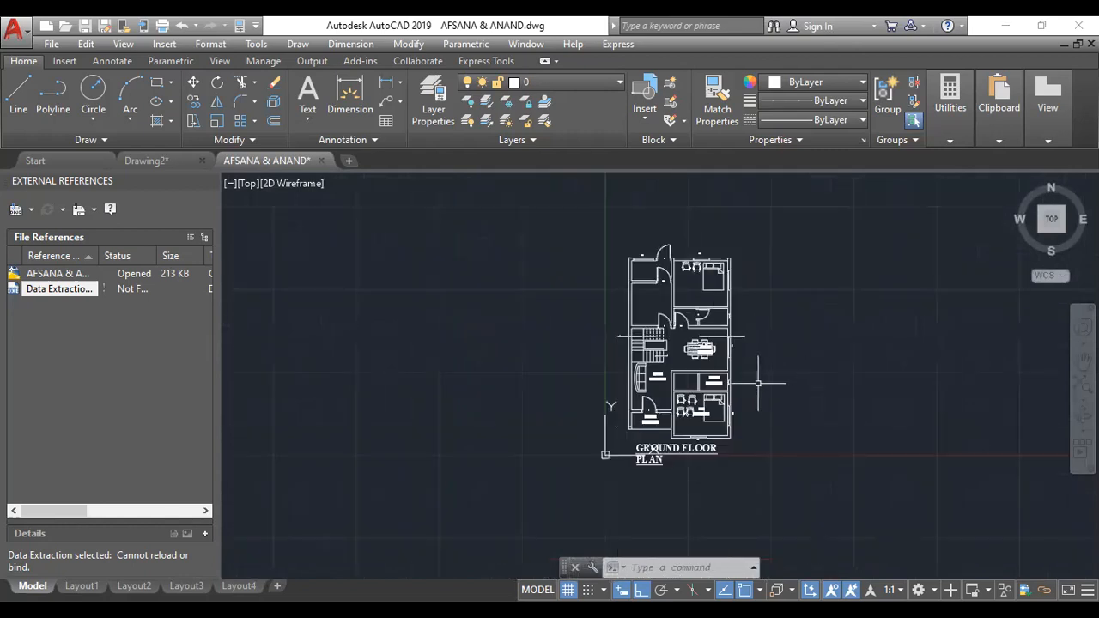
pyautogui.moveTo(758, 383); pyautogui.dragTo(737, 386, button='middle')
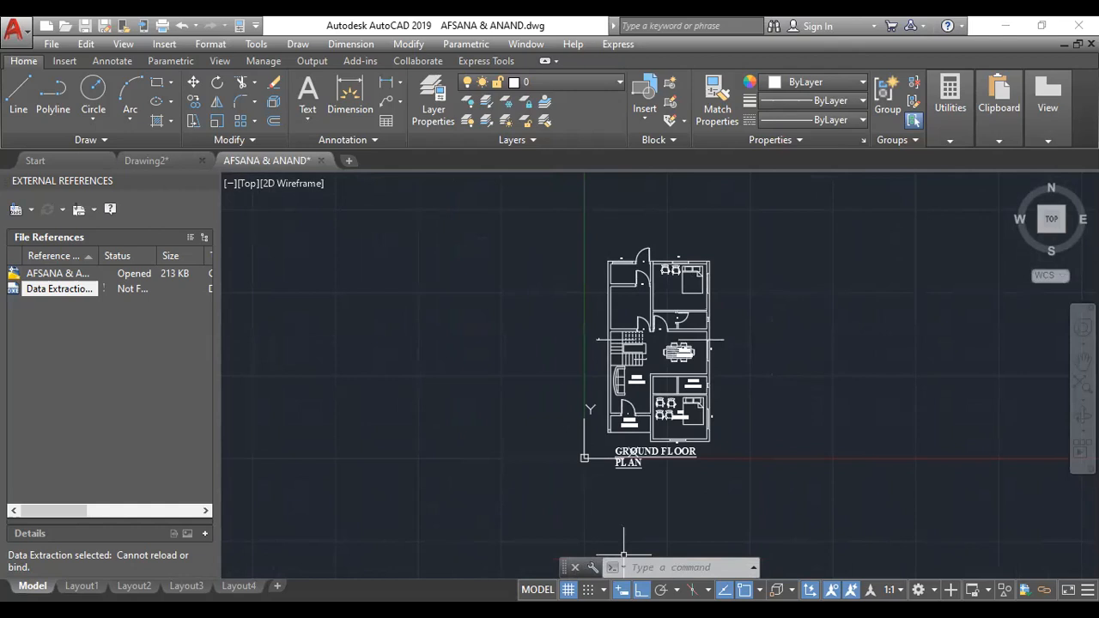
# Run the DATAEXTRACTION command and choose to create a new data extraction.
pyautogui.click(660, 567)
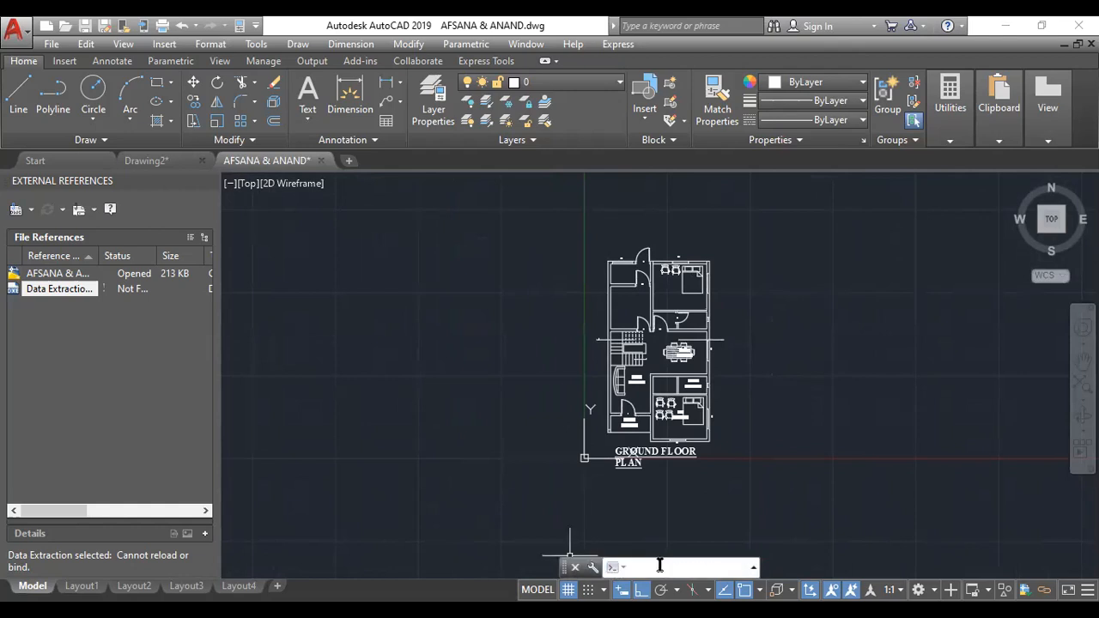
pyautogui.write('DATA')
pyautogui.press('Return')
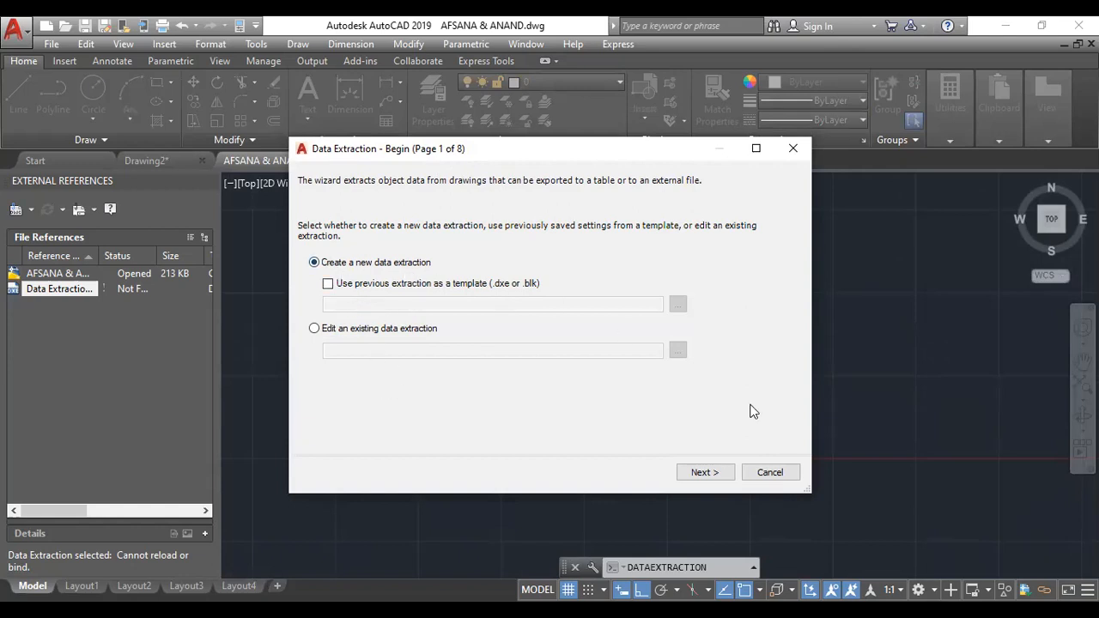
pyautogui.click(704, 472)
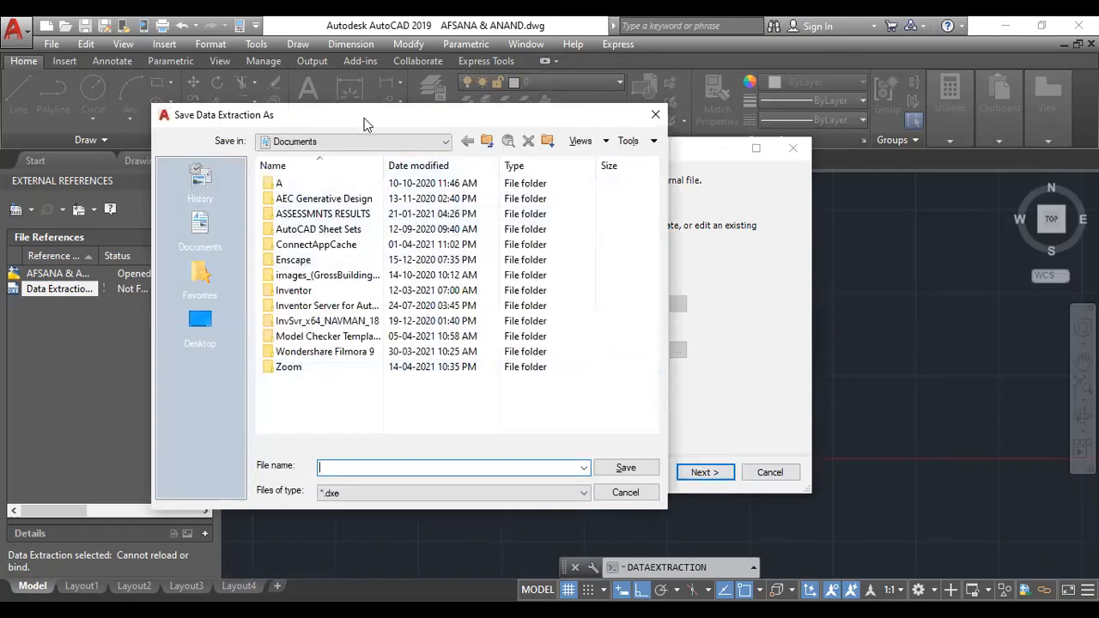
# Save the data extraction as PLAN DATA in the Documents folder A and accept the current drawing as its data source.
pyautogui.moveTo(364, 121); pyautogui.dragTo(464, 165)
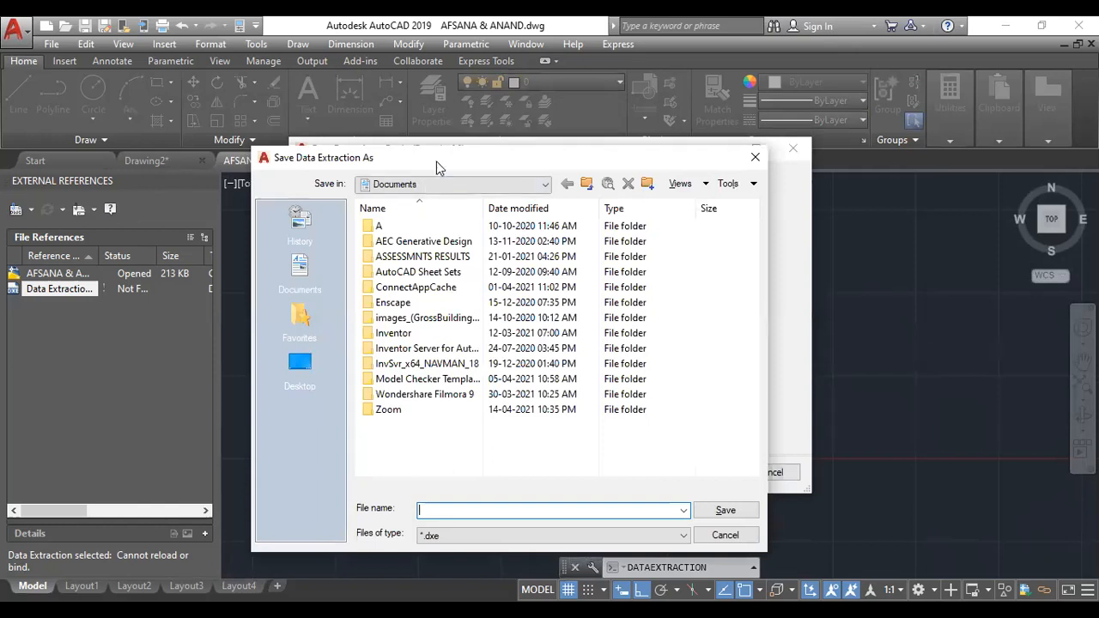
pyautogui.click(299, 273)
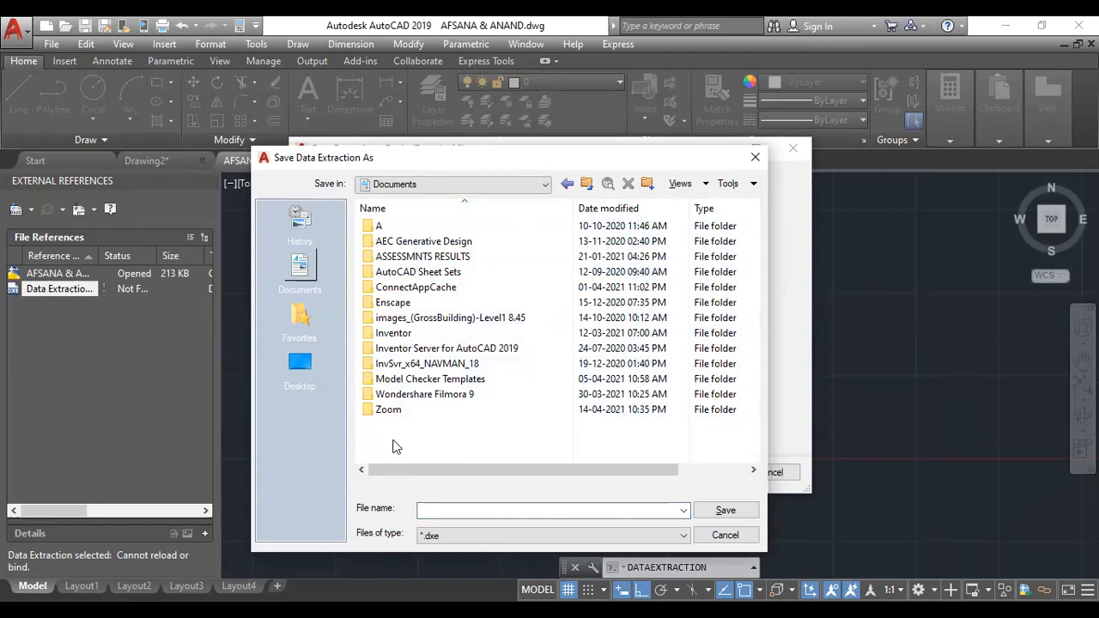
pyautogui.doubleClick(409, 228)
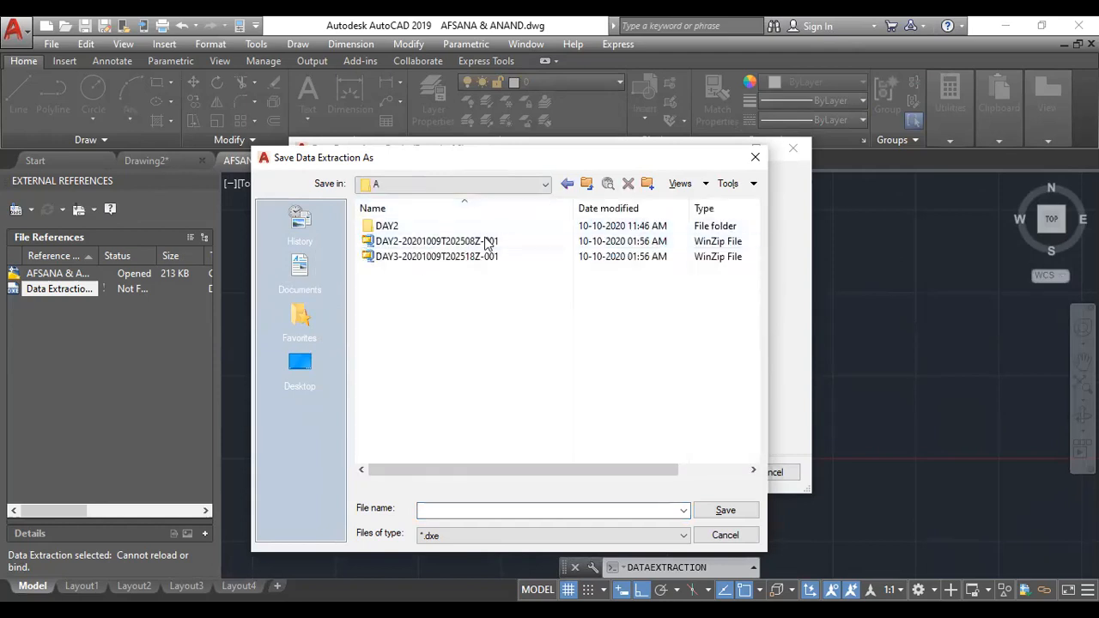
pyautogui.click(567, 184)
pyautogui.click(418, 226)
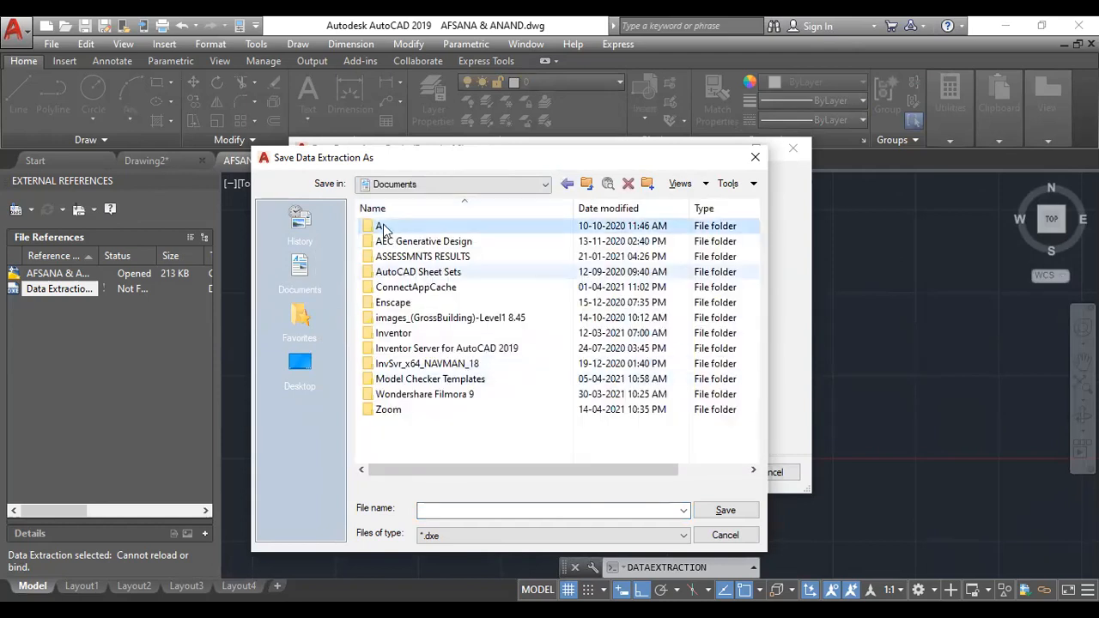
pyautogui.click(724, 512)
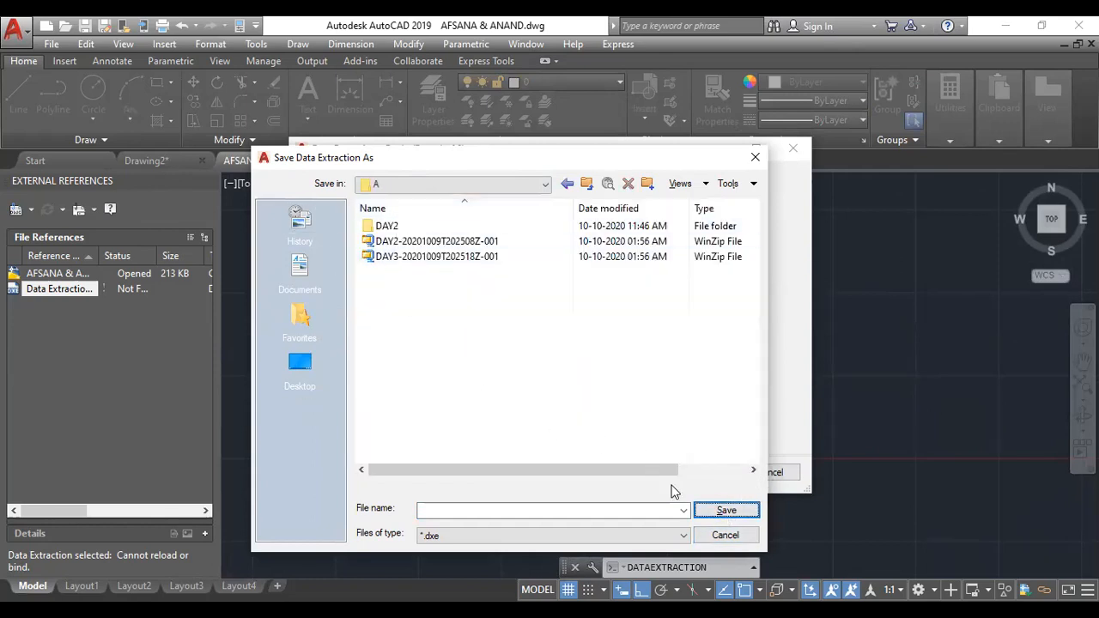
pyautogui.click(468, 509)
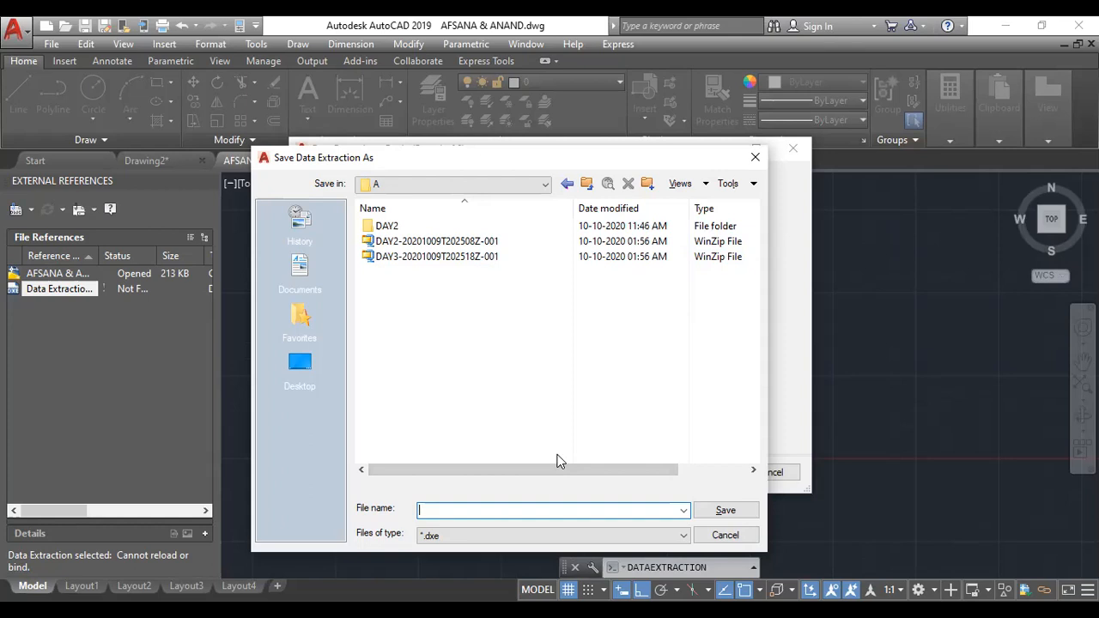
pyautogui.write('PLAN DATA')
pyautogui.click(717, 511)
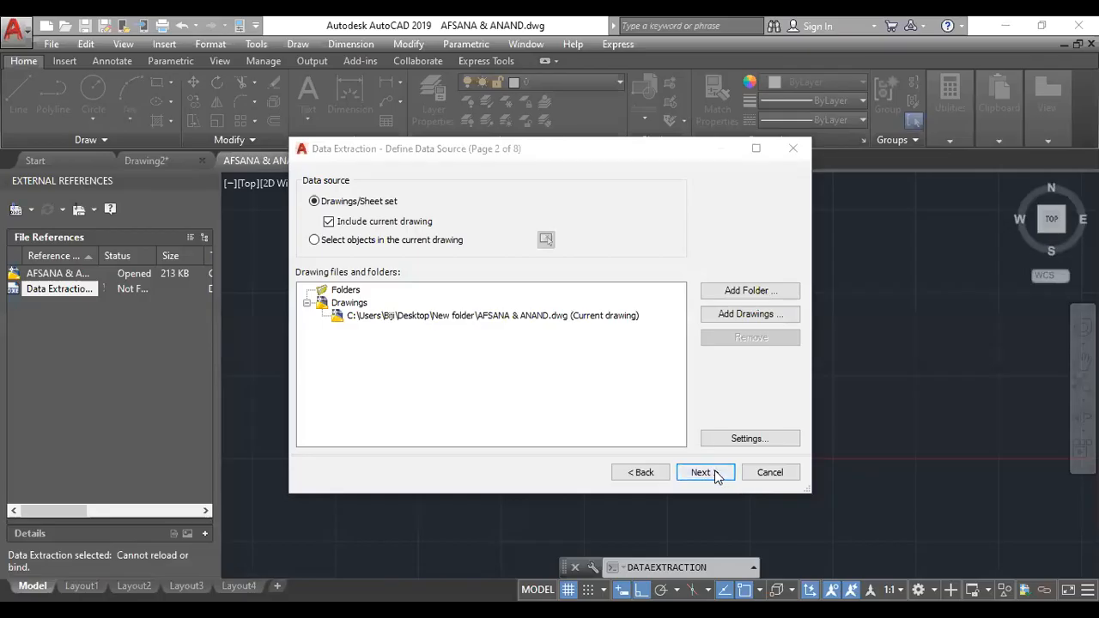
pyautogui.click(701, 473)
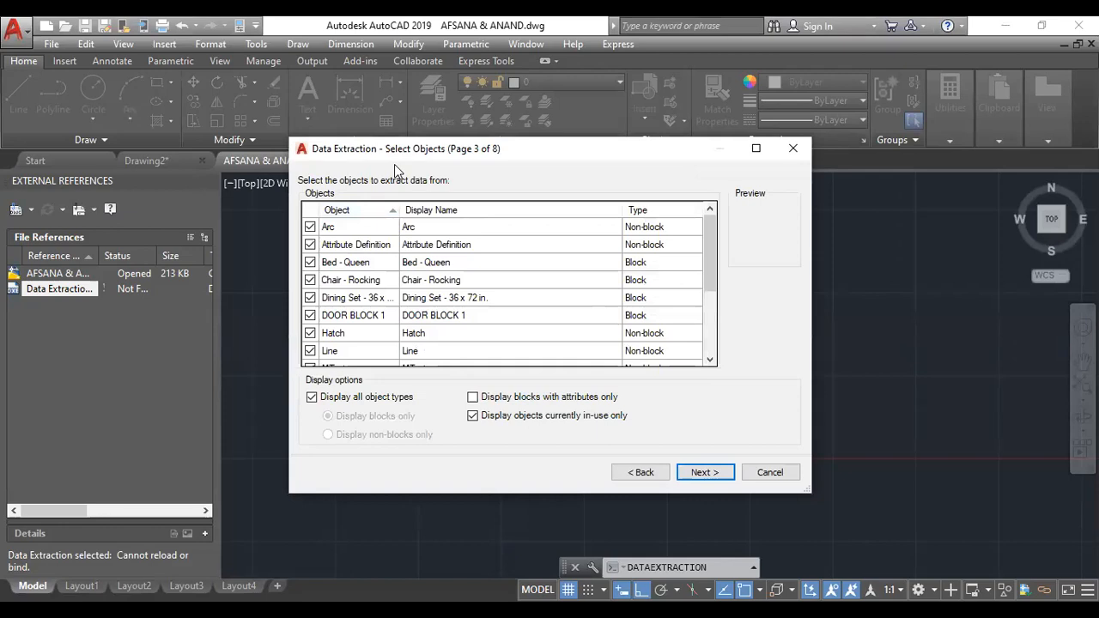
# Limit the extraction objects to blocks with attributes, turning off all object types and the in-use-only filter, and accept DOOR BLOCK 1 and ROOM.
pyautogui.moveTo(395, 160); pyautogui.dragTo(402, 160)
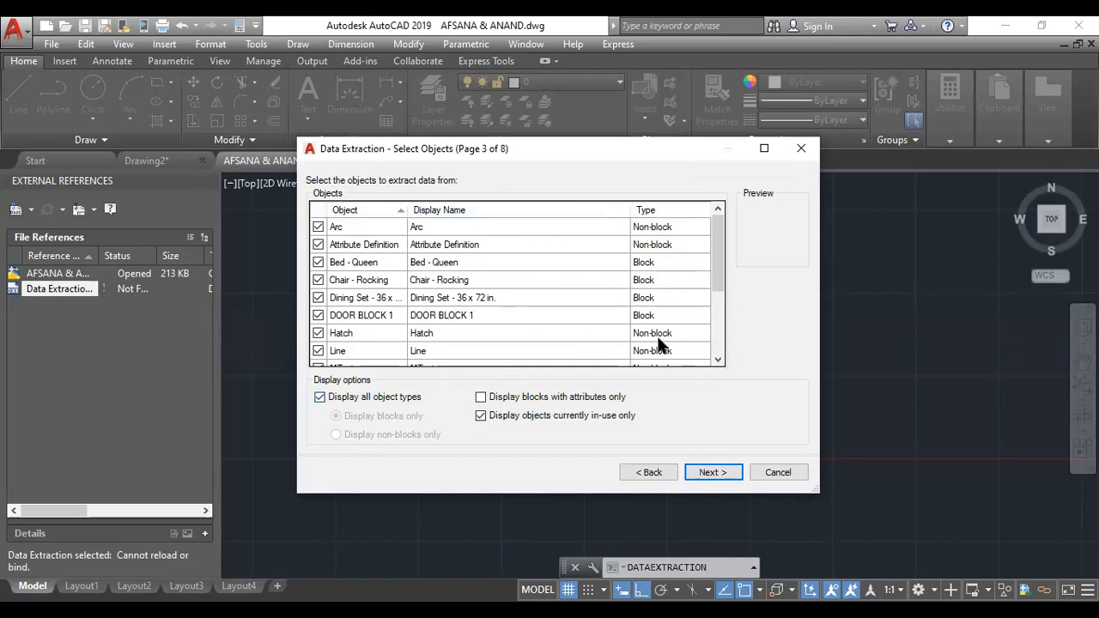
pyautogui.moveTo(716, 274)
pyautogui.mouseDown()
pyautogui.moveTo(718, 348)
pyautogui.moveTo(717, 258)
pyautogui.mouseUp()
pyautogui.click(319, 397)
pyautogui.click(481, 397)
pyautogui.click(481, 415)
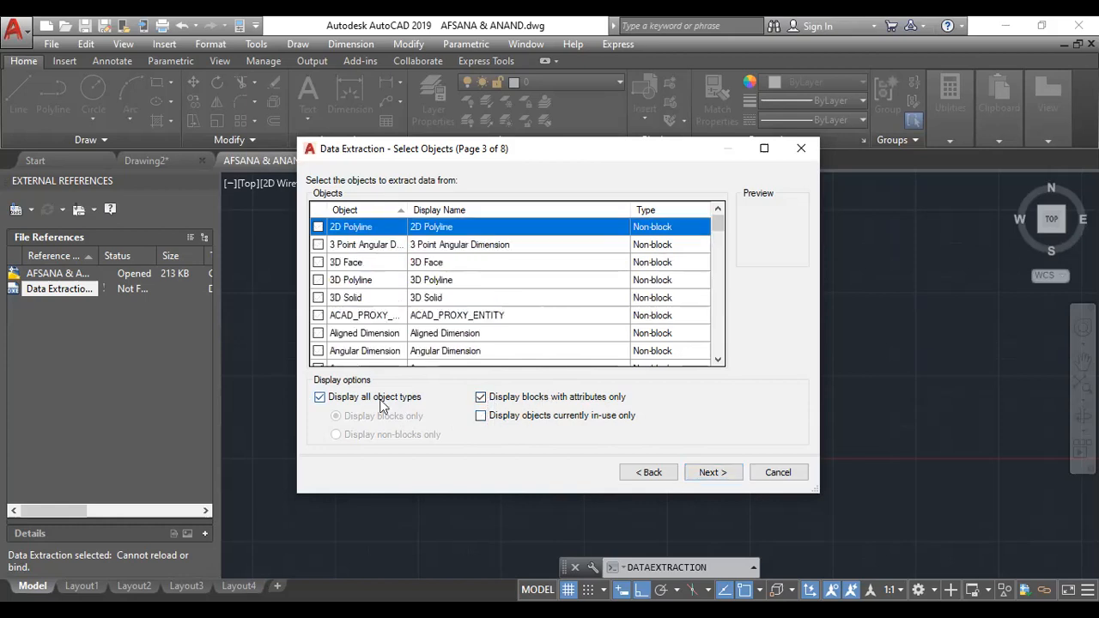
pyautogui.click(319, 396)
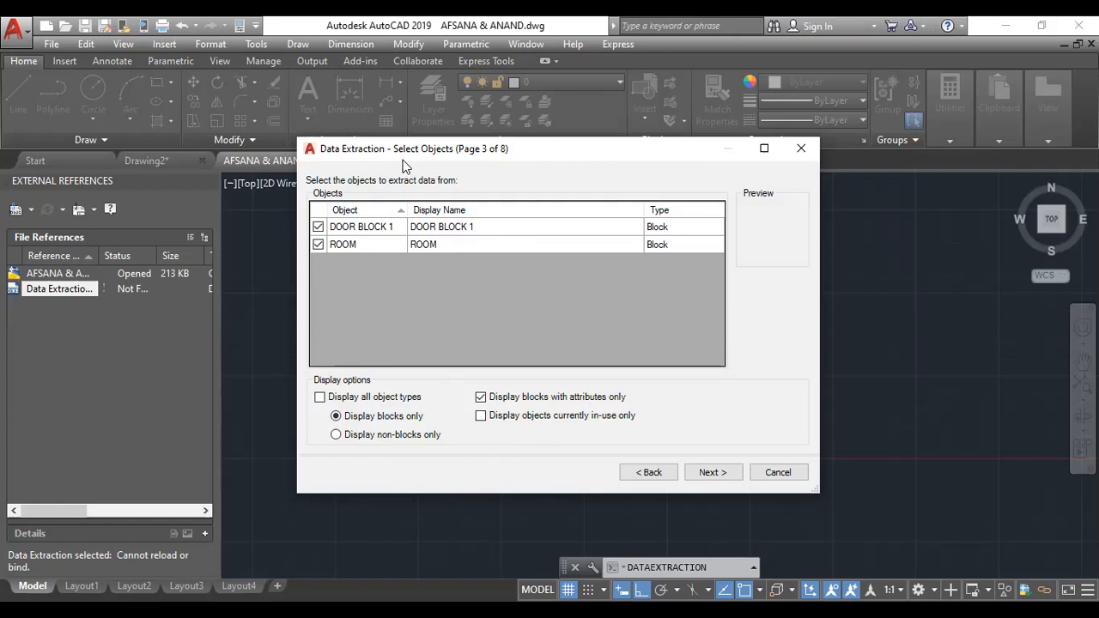
pyautogui.moveTo(403, 161); pyautogui.dragTo(384, 175)
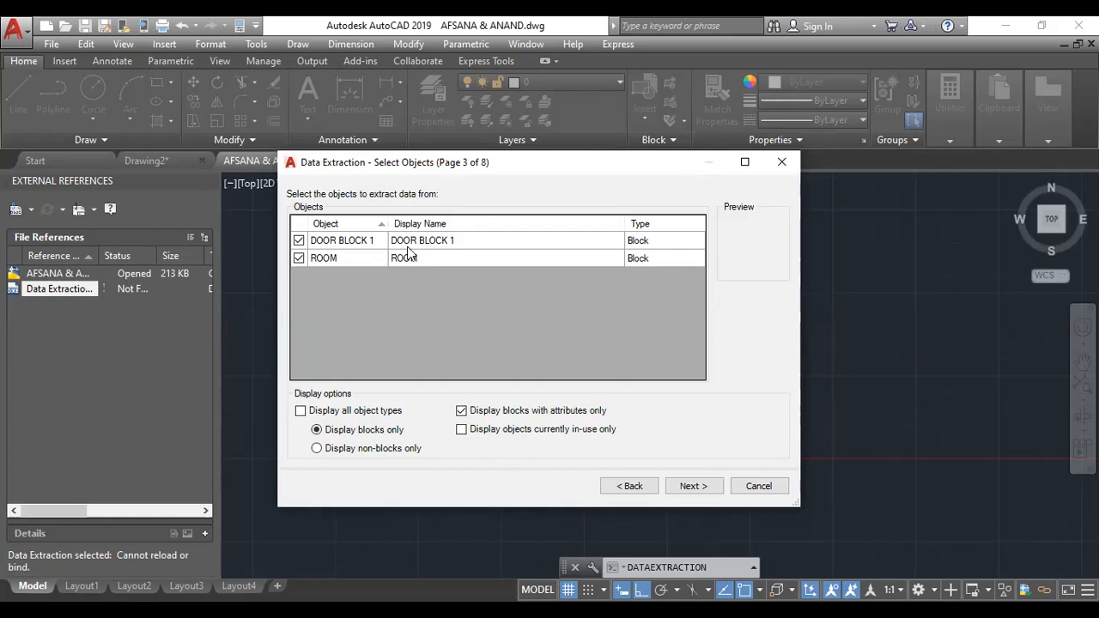
pyautogui.moveTo(378, 165); pyautogui.dragTo(366, 158)
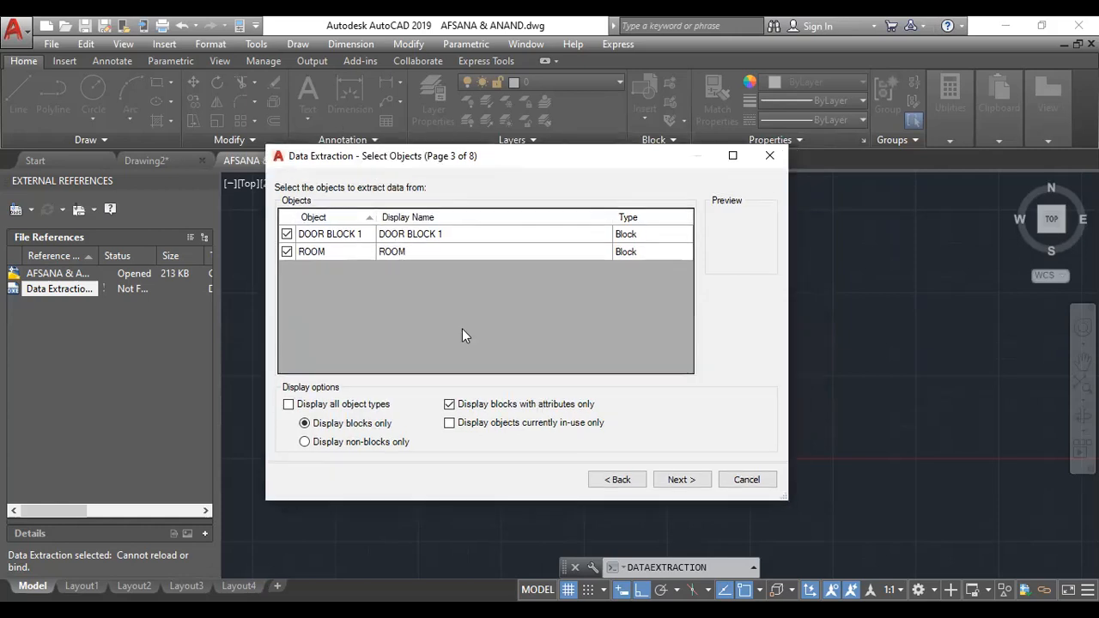
pyautogui.click(677, 479)
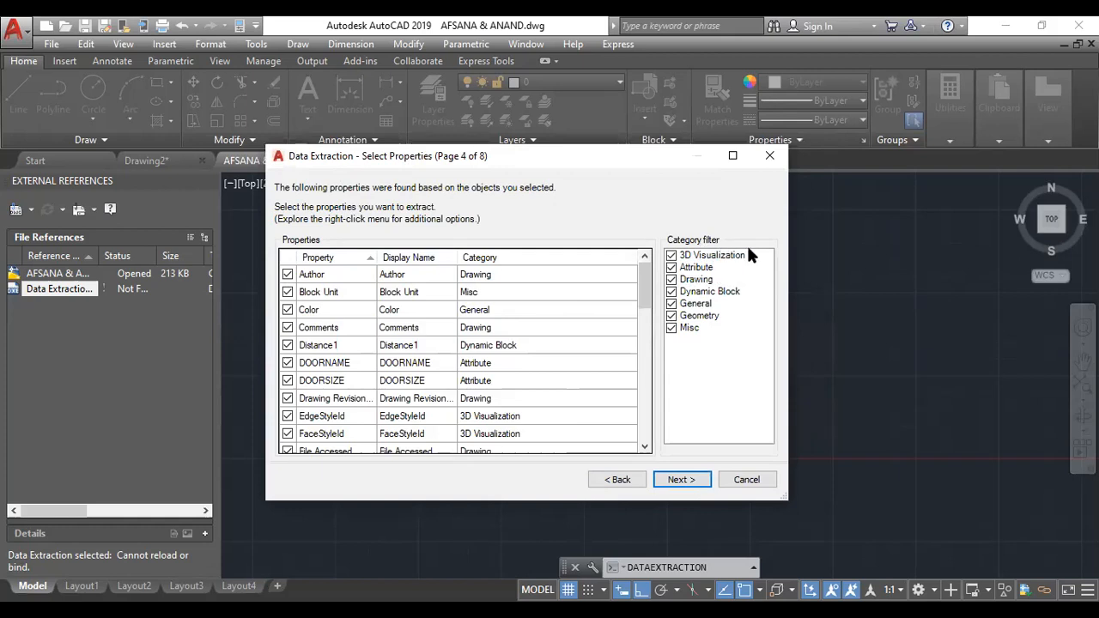
# Filter the extracted properties to the Attribute category only, excluding 3D Visualization, Drawing, Dynamic Block, General, Geometry and Misc.
pyautogui.click(671, 280)
pyautogui.click(672, 292)
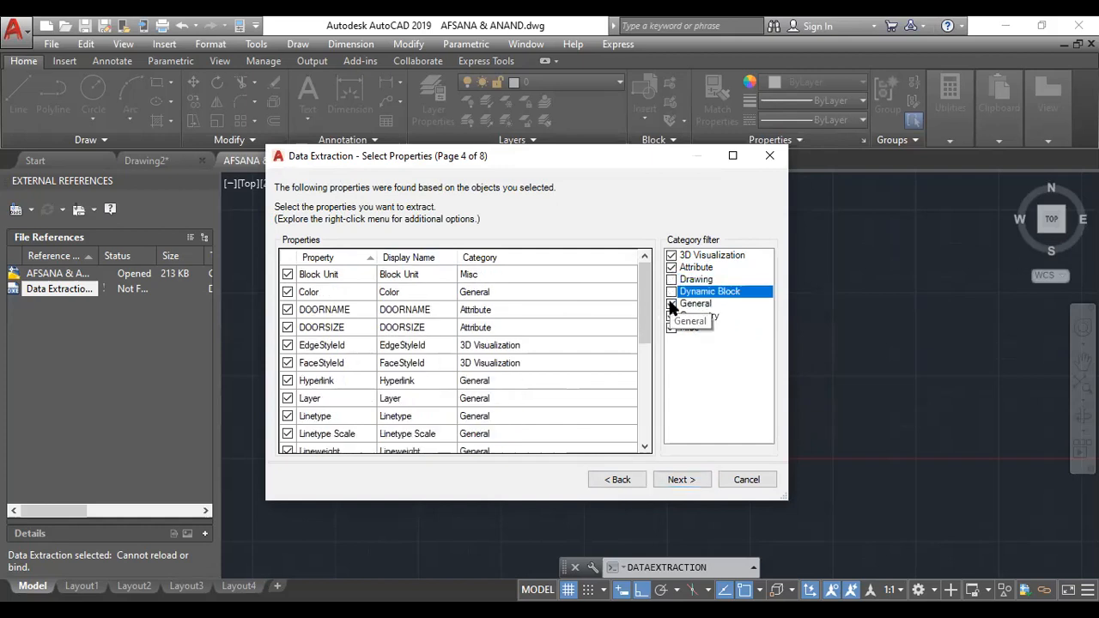
pyautogui.click(672, 304)
pyautogui.click(671, 316)
pyautogui.click(672, 328)
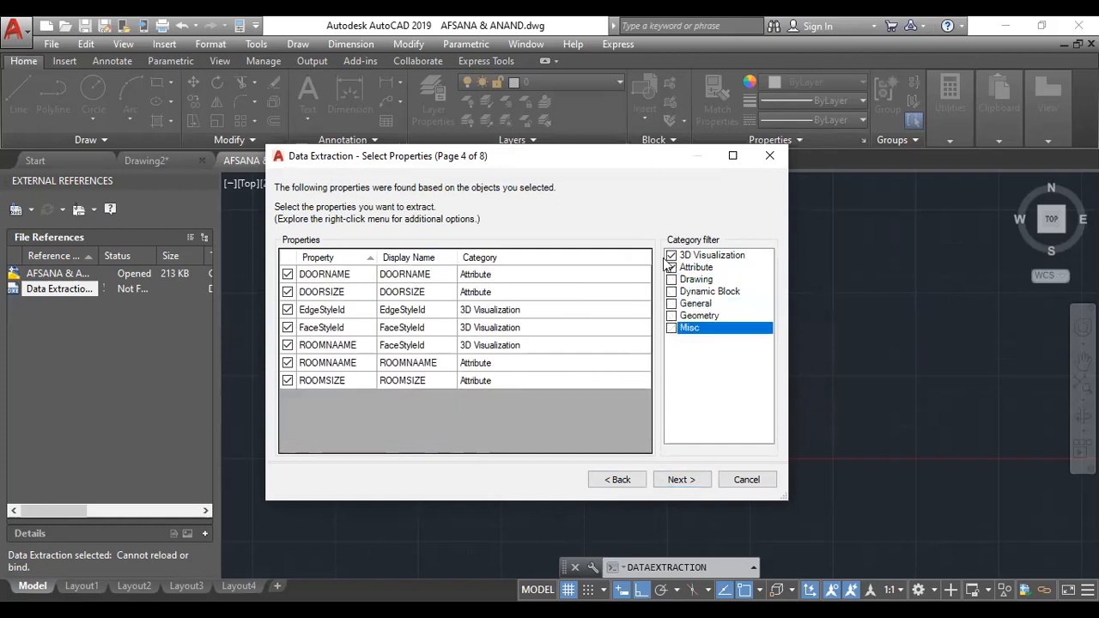
pyautogui.click(672, 255)
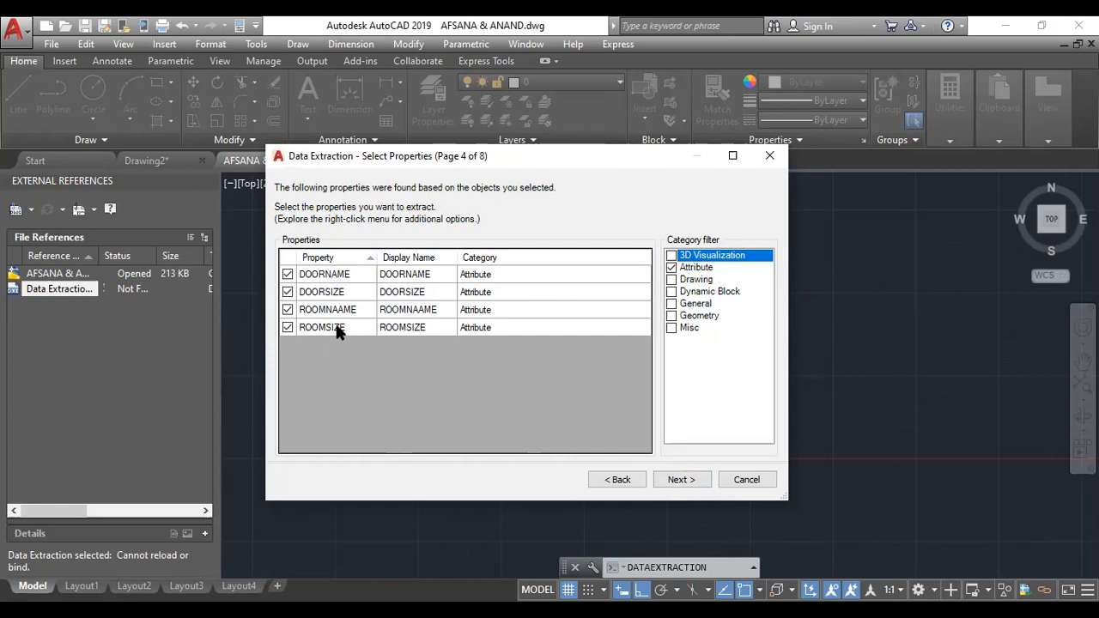
pyautogui.click(683, 479)
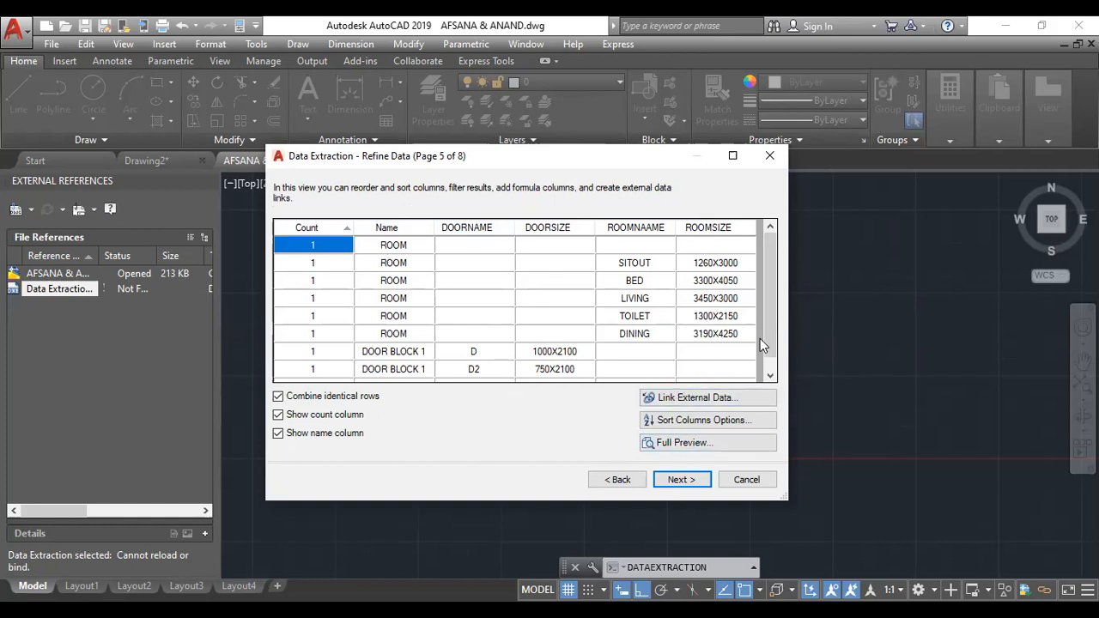
# Hide the count column in the extracted data and choose to insert the data extraction table into the drawing.
pyautogui.scroll(-1, 764, 343)
pyautogui.moveTo(768, 344); pyautogui.dragTo(764, 285)
pyautogui.click(278, 415)
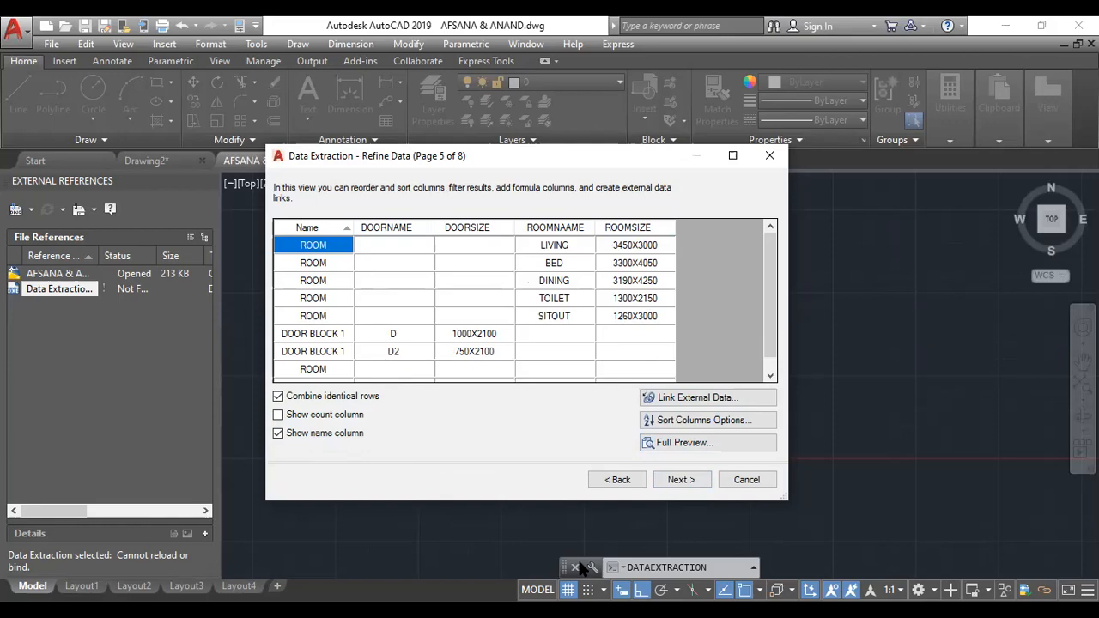
pyautogui.press('Return')
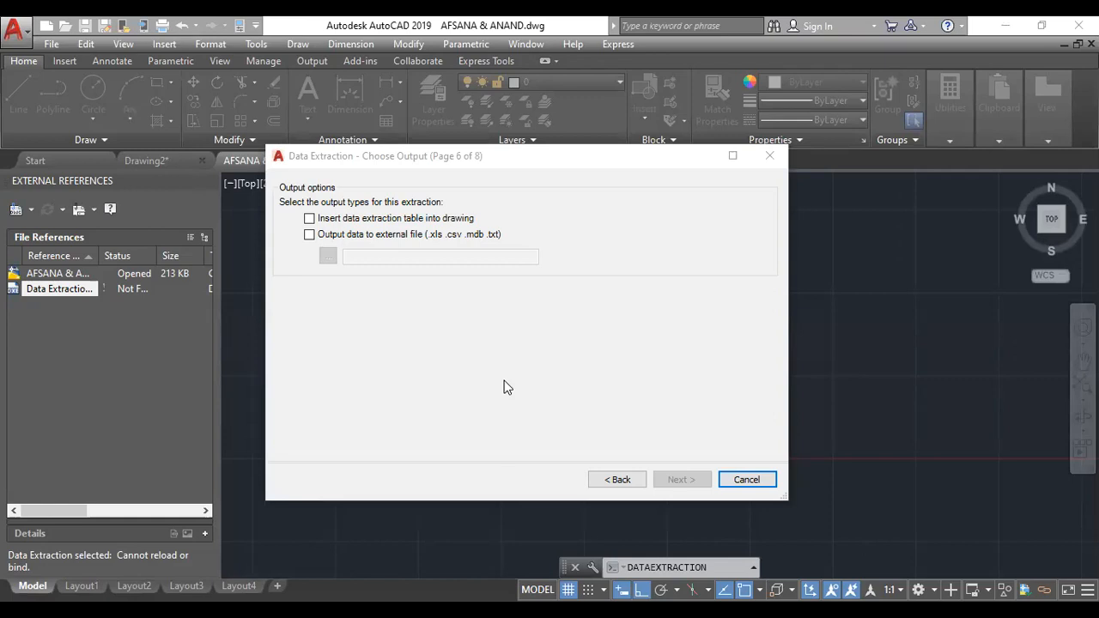
pyautogui.click(309, 220)
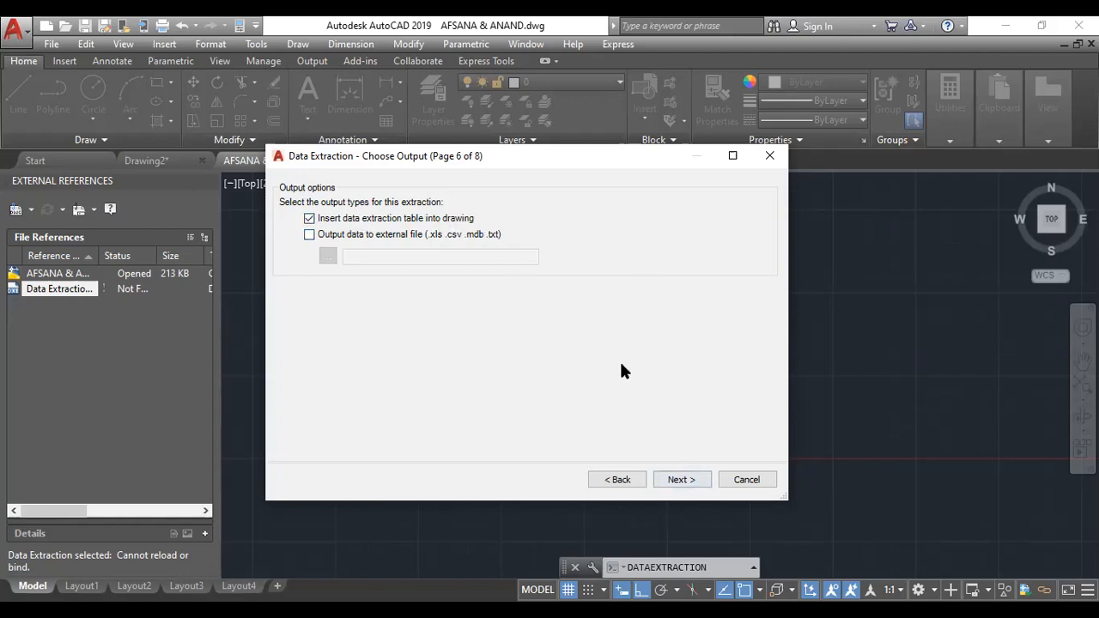
pyautogui.click(675, 481)
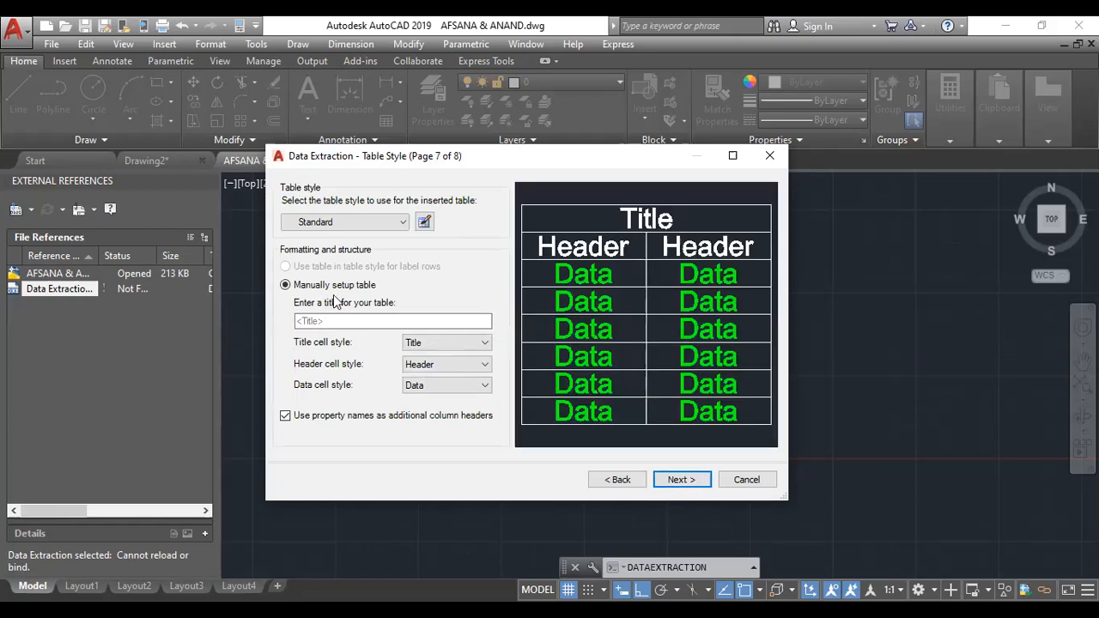
# Keep Standard as the table style for the inserted table and open that style for modification.
pyautogui.click(400, 227)
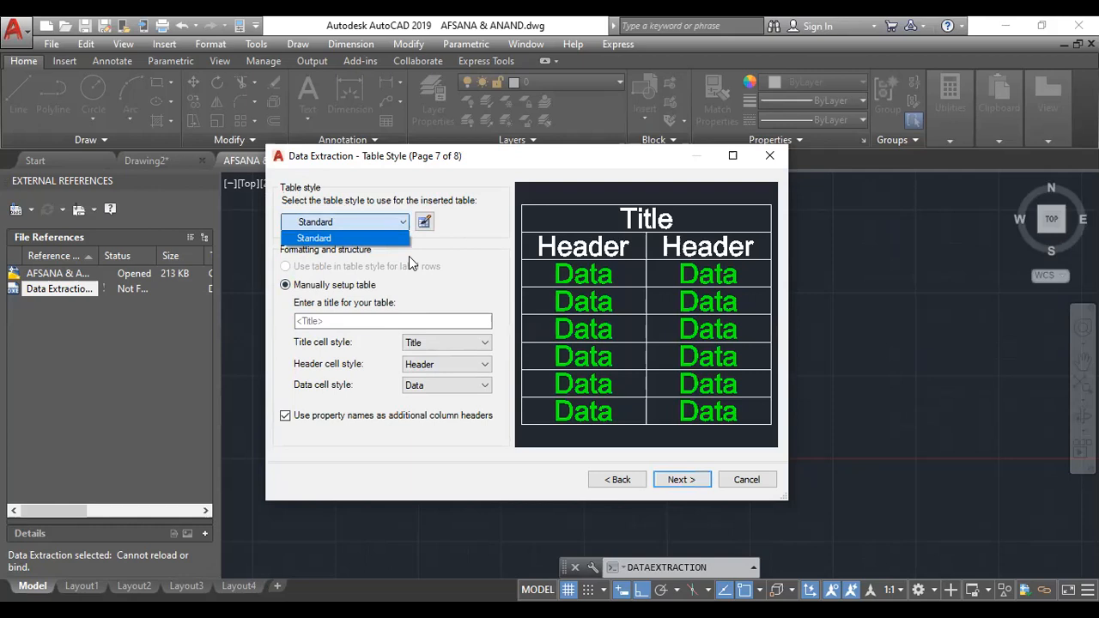
pyautogui.click(386, 239)
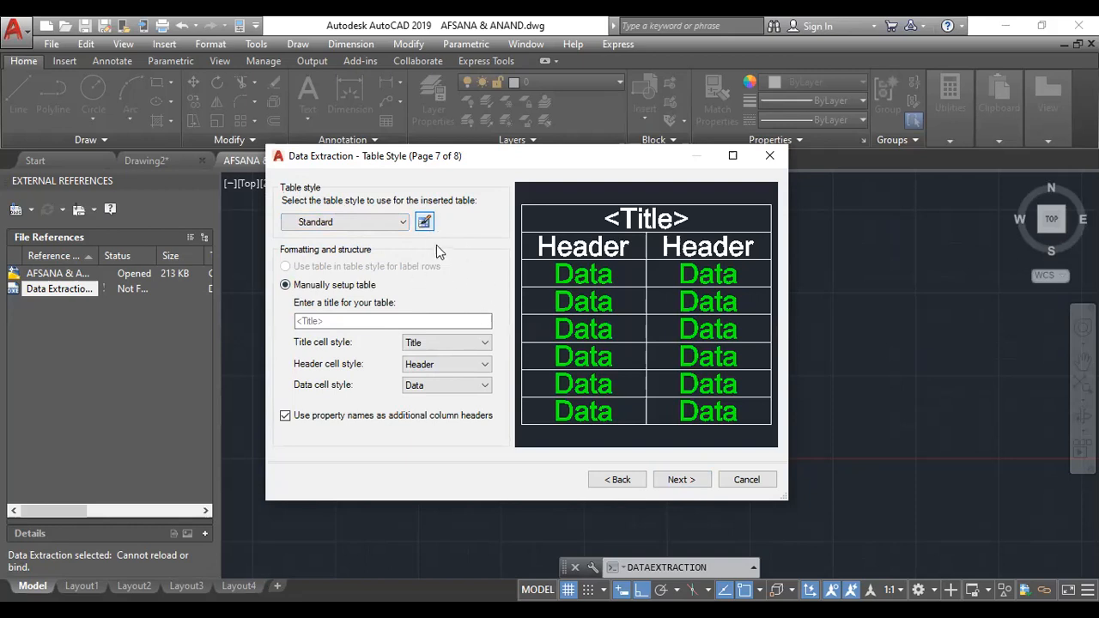
pyautogui.click(424, 221)
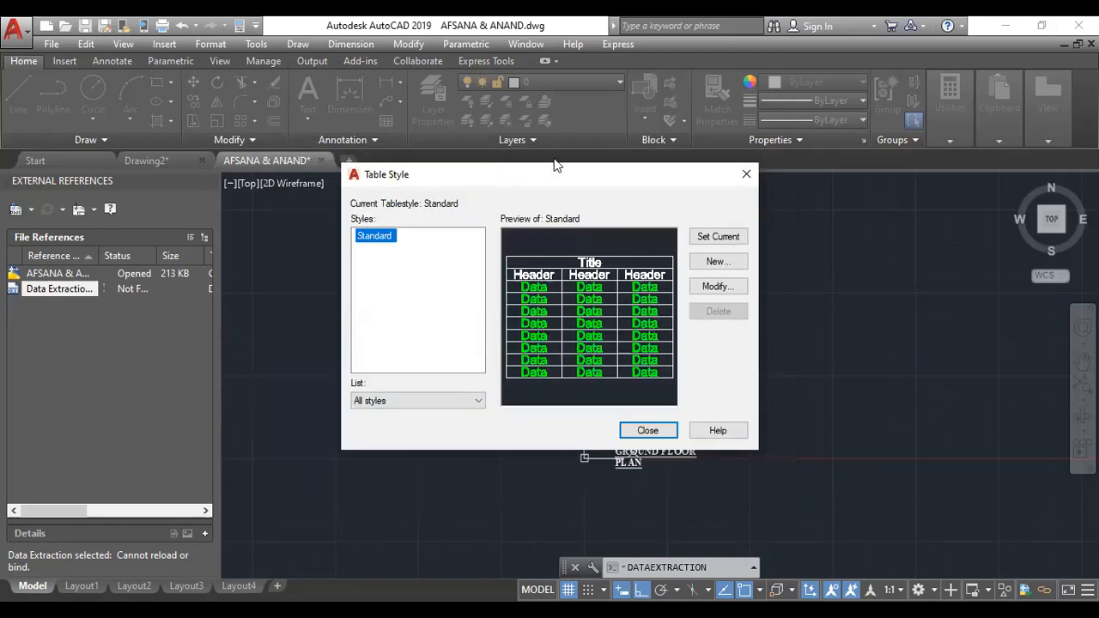
pyautogui.moveTo(554, 182); pyautogui.dragTo(531, 202)
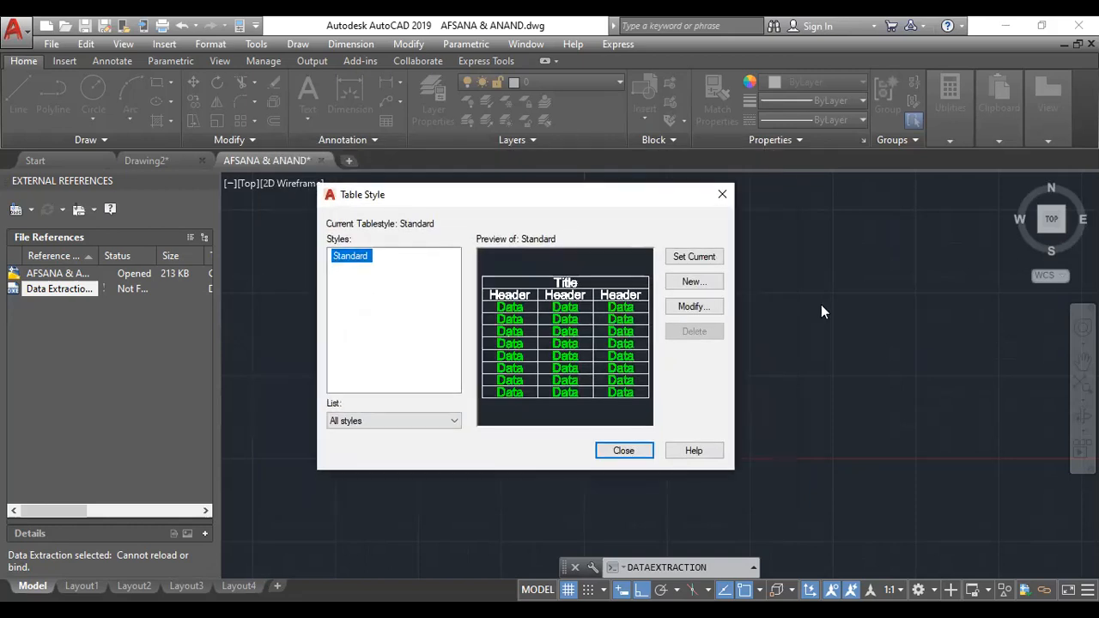
pyautogui.moveTo(396, 204); pyautogui.dragTo(402, 226)
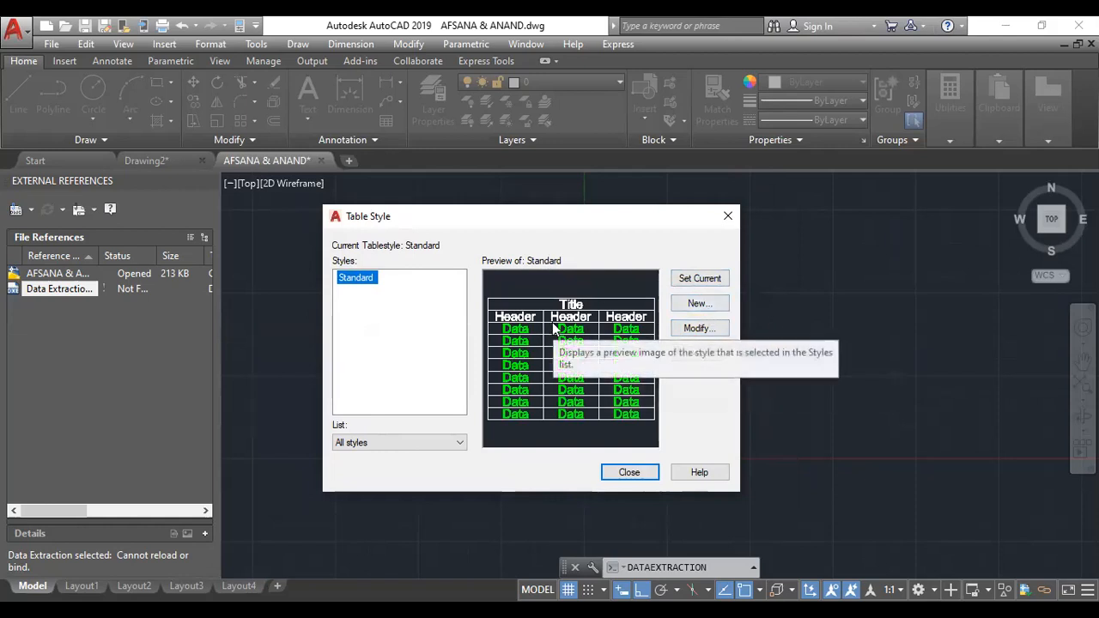
pyautogui.click(699, 328)
pyautogui.click(710, 329)
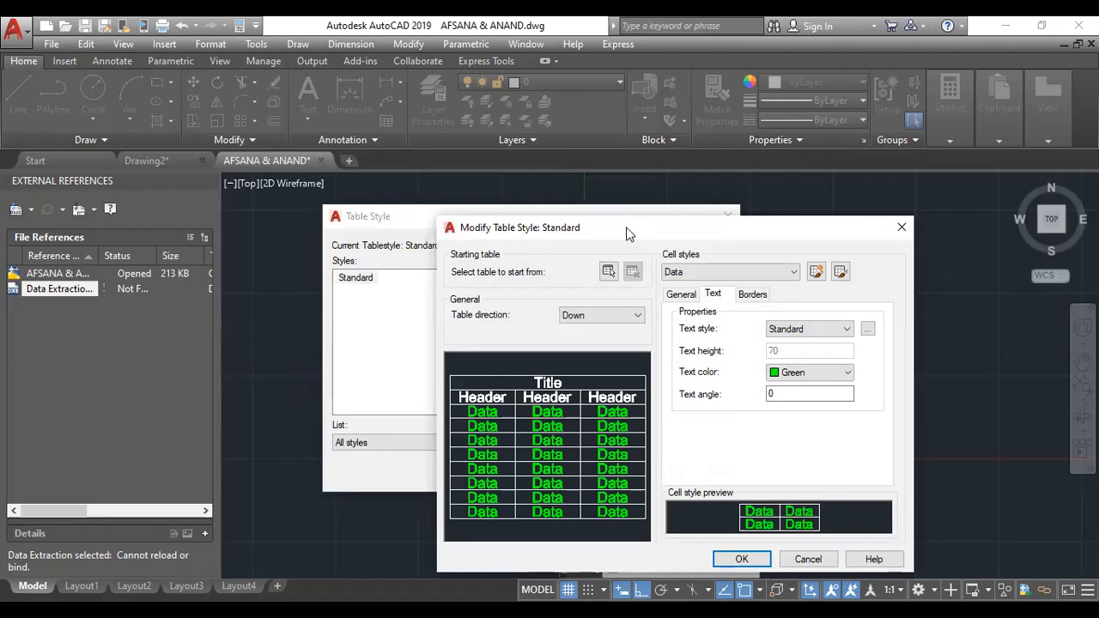
pyautogui.moveTo(626, 227); pyautogui.dragTo(474, 153)
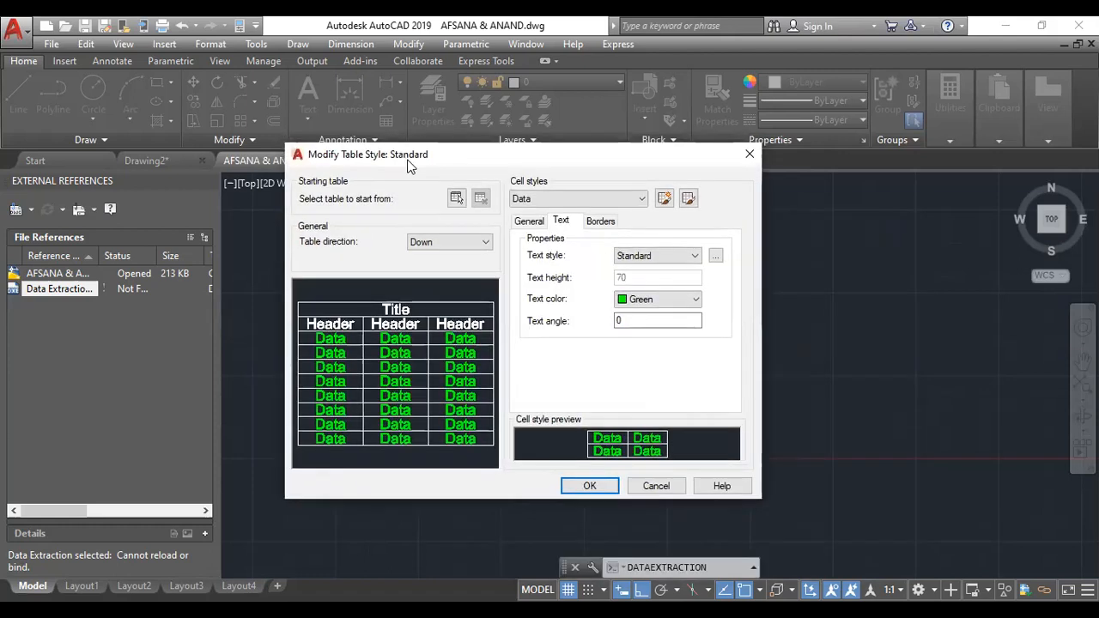
pyautogui.moveTo(408, 160); pyautogui.dragTo(558, 182)
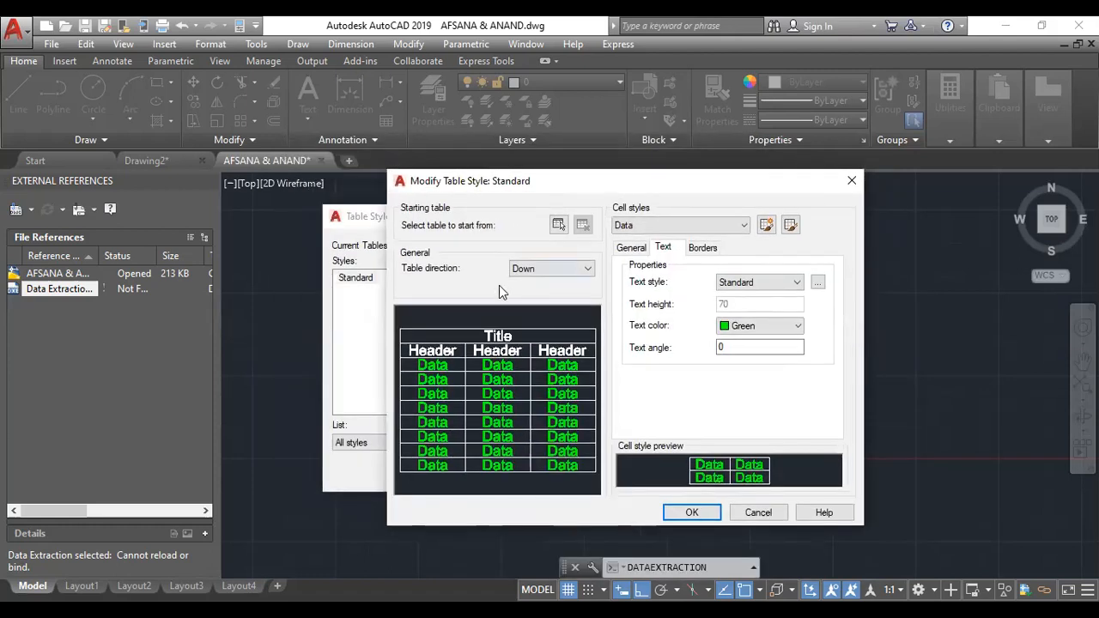
# Set the Standard table style's direction to Down and review the Data cells' general, text and border properties.
pyautogui.click(571, 269)
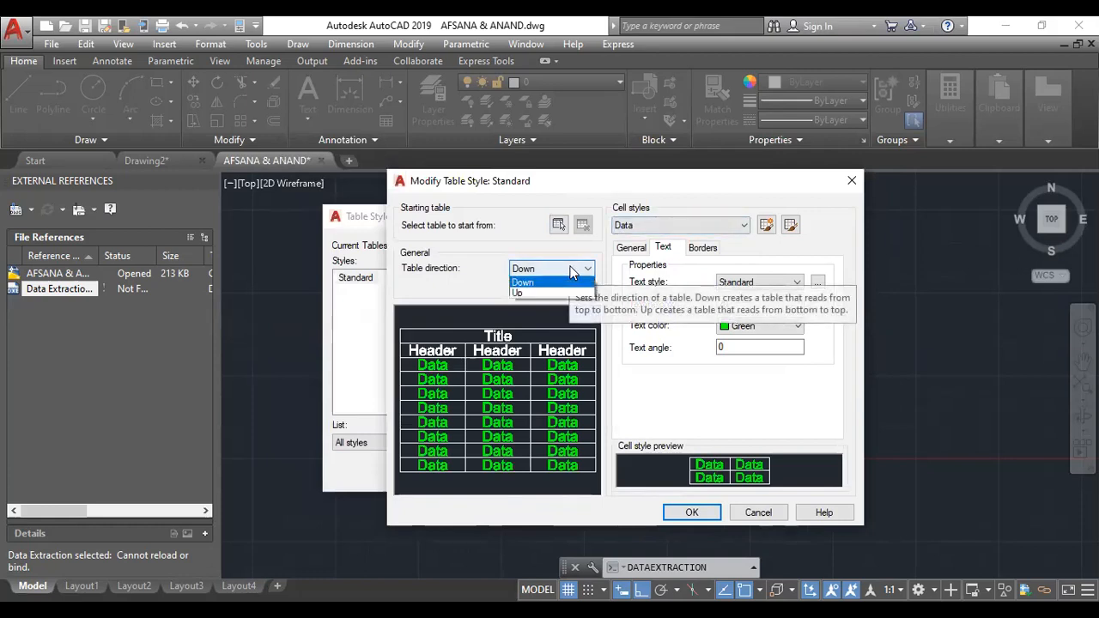
pyautogui.click(564, 284)
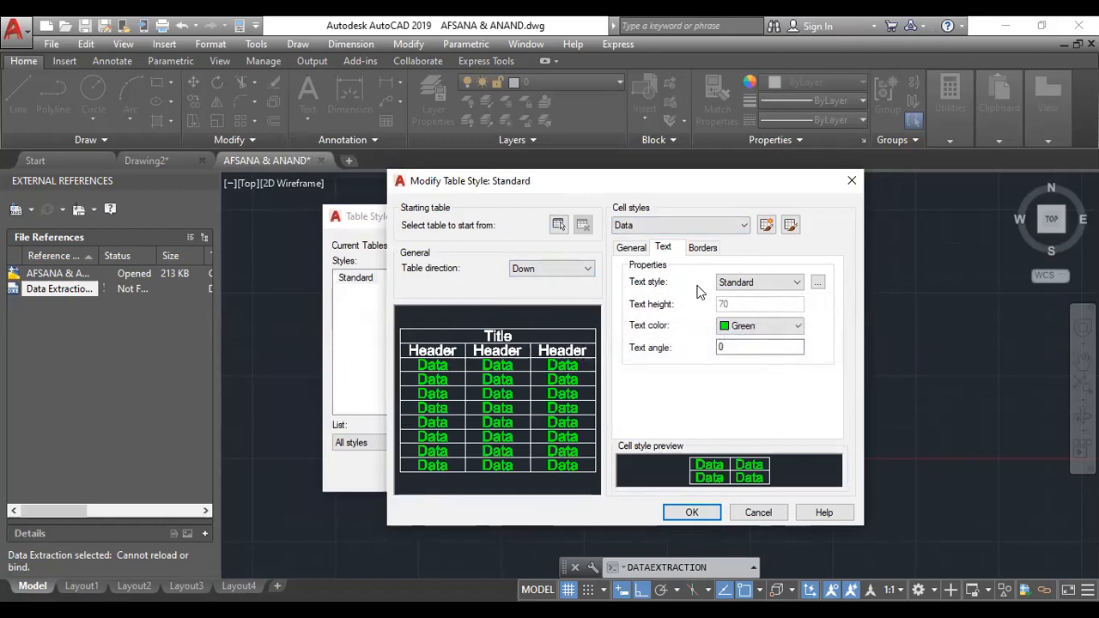
pyautogui.click(635, 249)
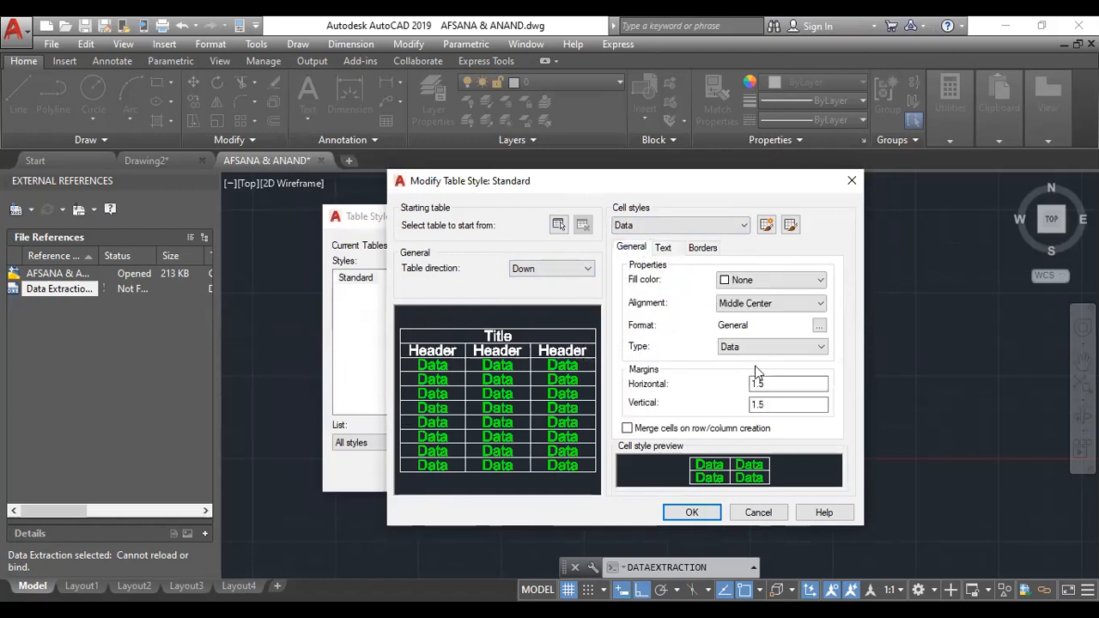
pyautogui.click(663, 248)
pyautogui.click(704, 249)
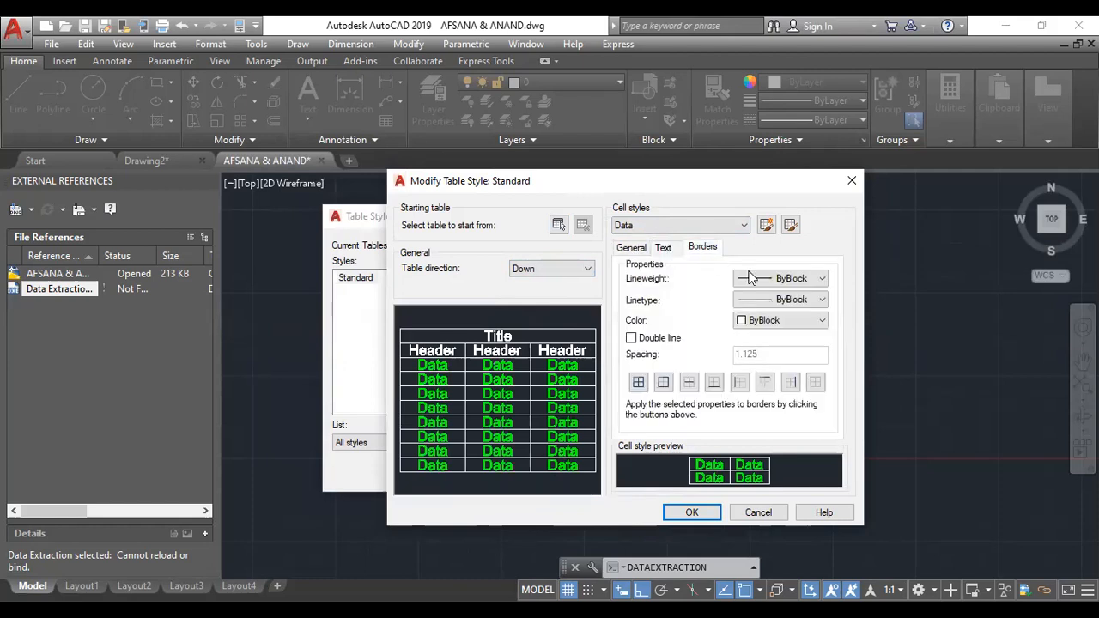
pyautogui.click(636, 249)
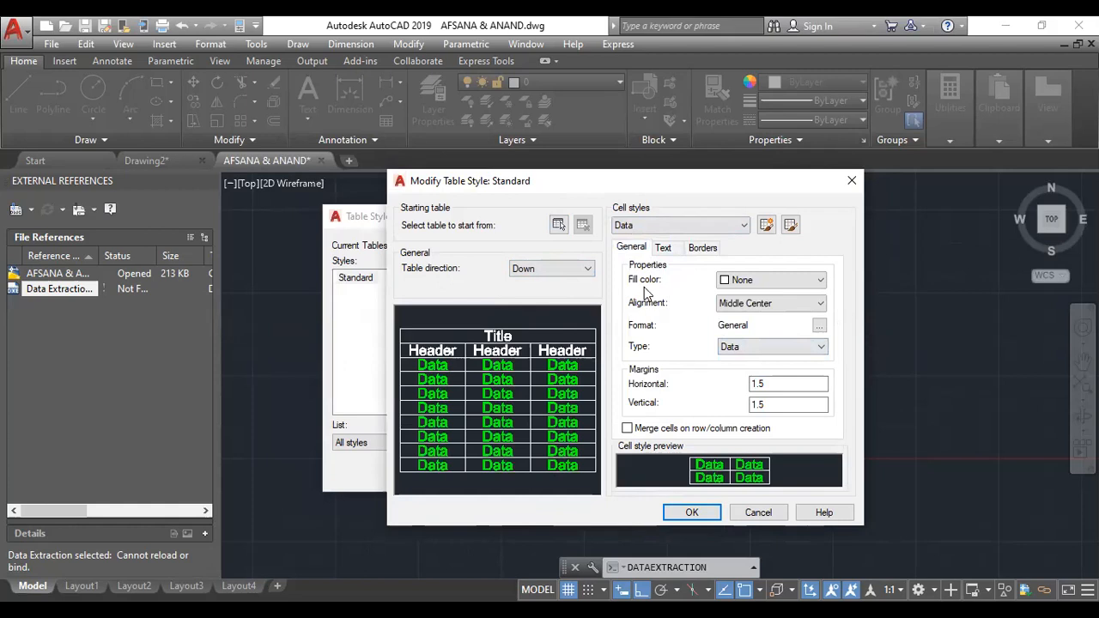
# Set the Data cells' fill color to None and their alignment to Middle Center.
pyautogui.click(769, 280)
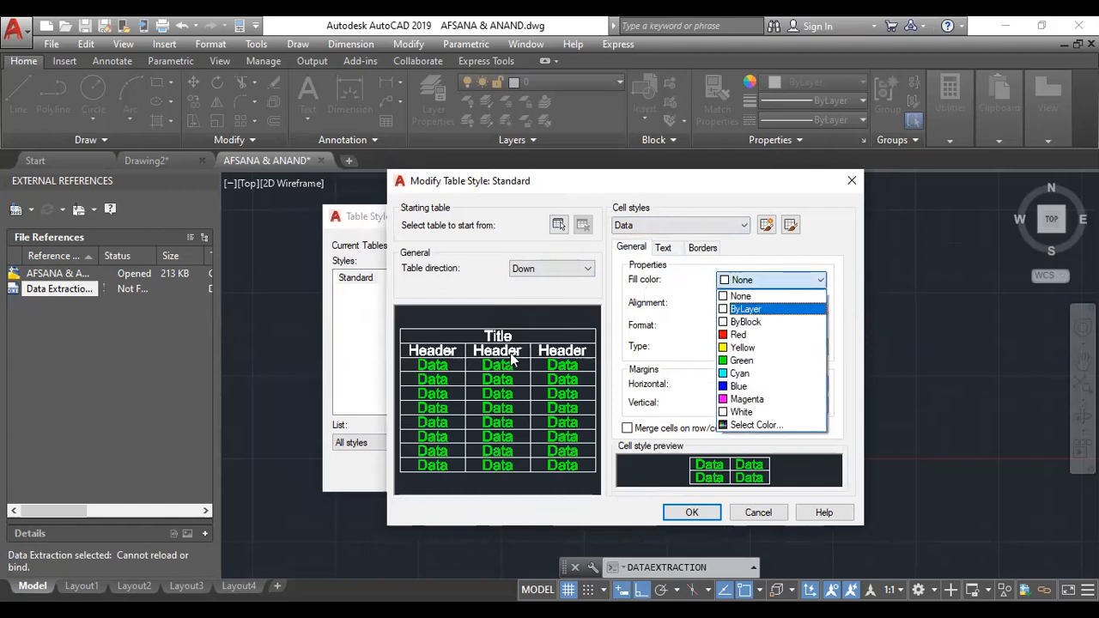
pyautogui.click(759, 295)
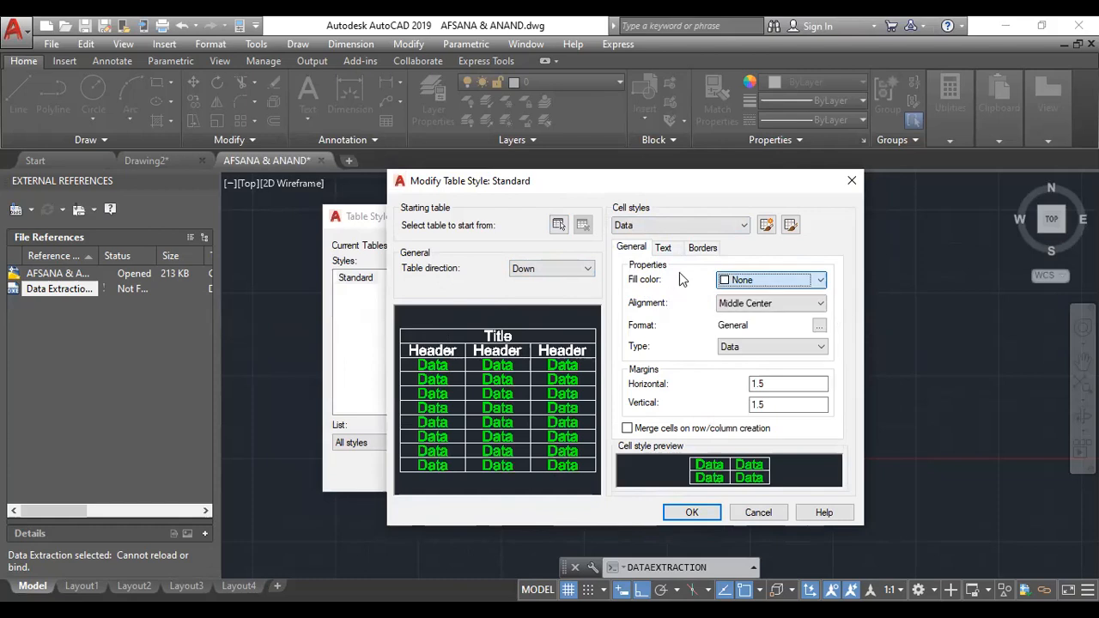
pyautogui.click(765, 281)
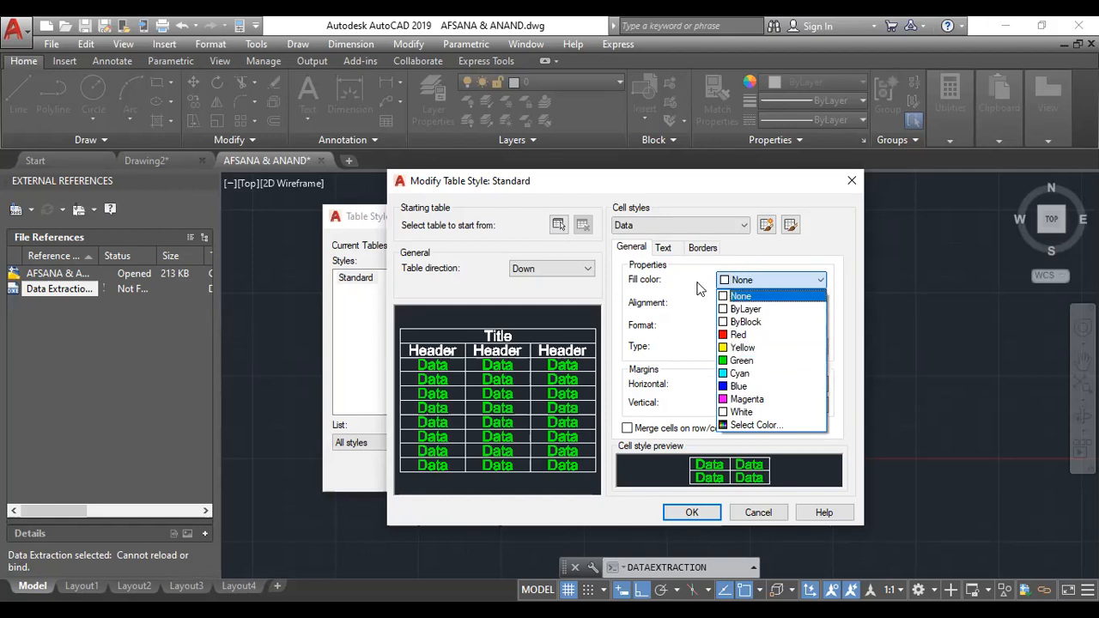
pyautogui.click(756, 297)
pyautogui.click(756, 302)
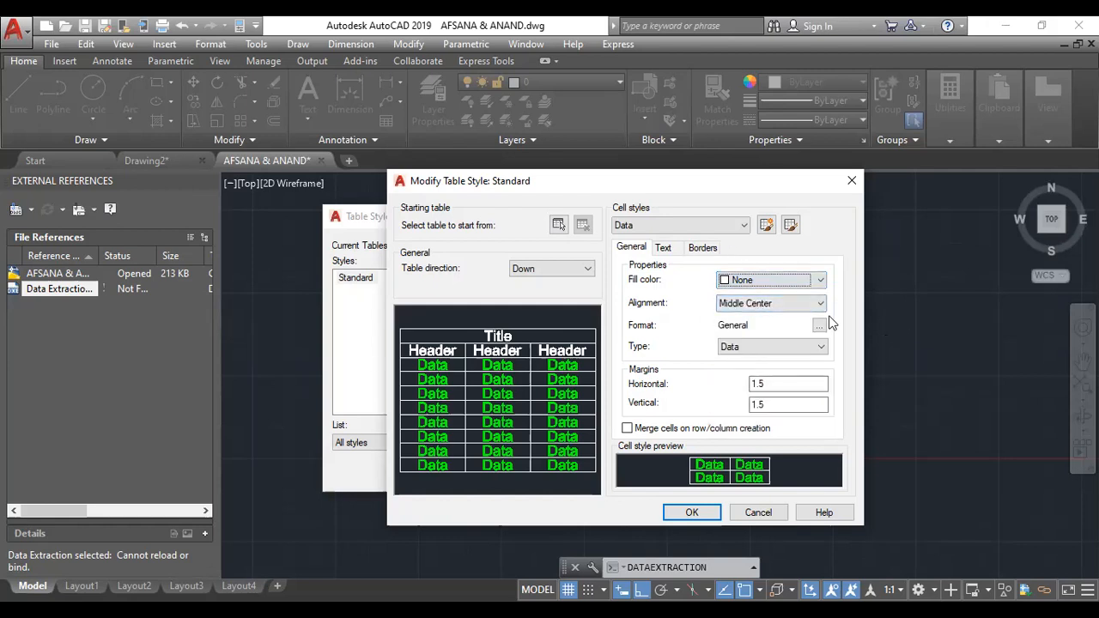
pyautogui.click(820, 303)
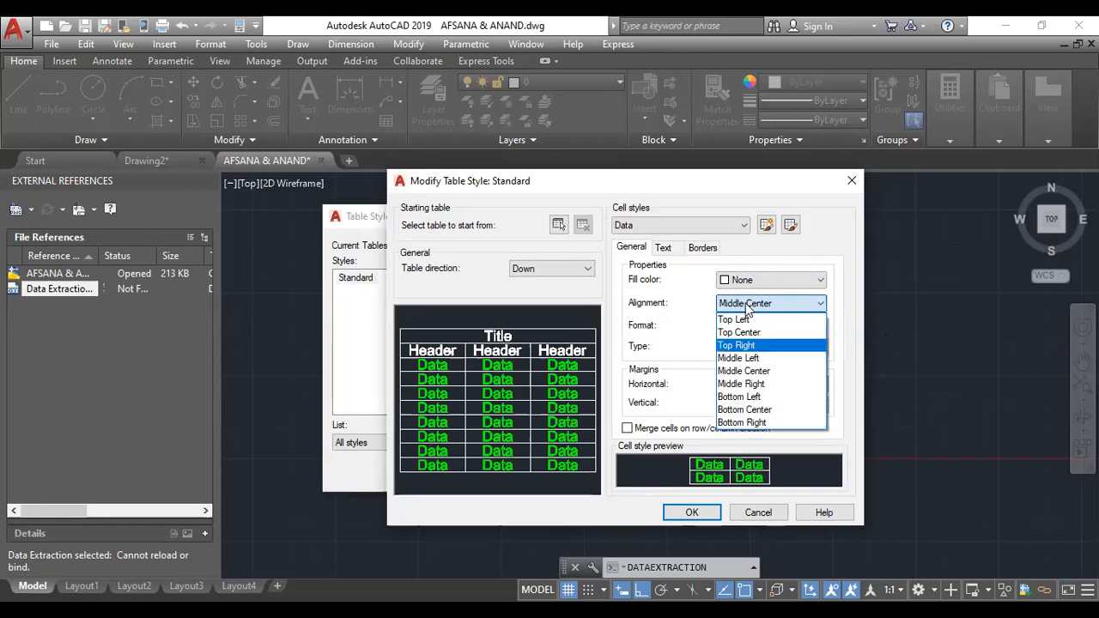
pyautogui.click(744, 371)
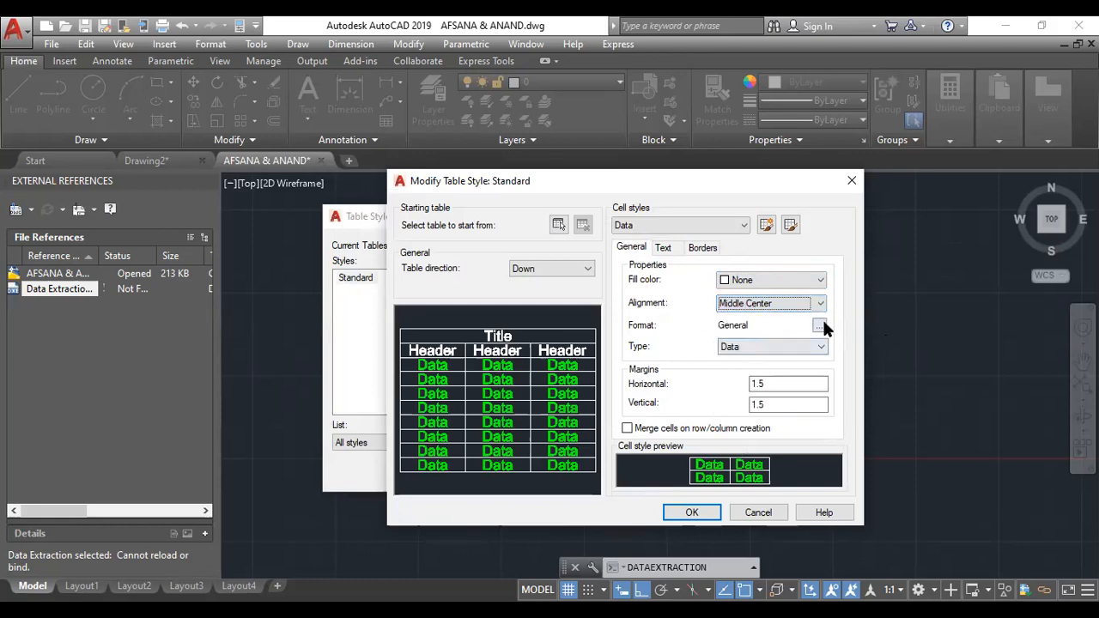
# Examine the data types offered for the Data cell format and the cell type options without changing them.
pyautogui.click(820, 326)
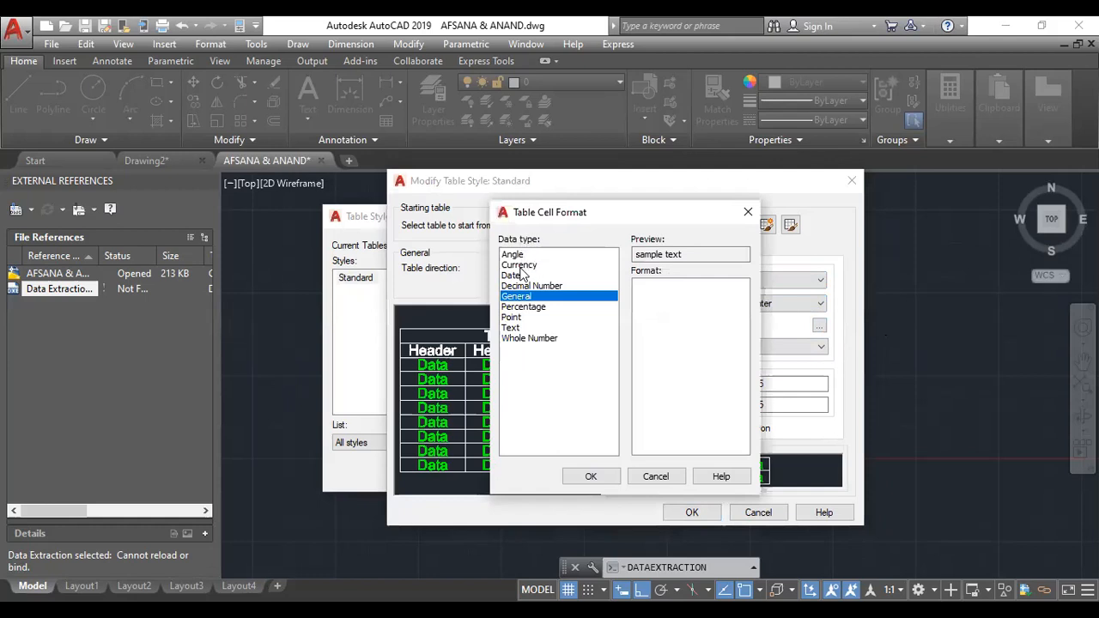
pyautogui.click(749, 212)
pyautogui.click(770, 345)
pyautogui.click(770, 345)
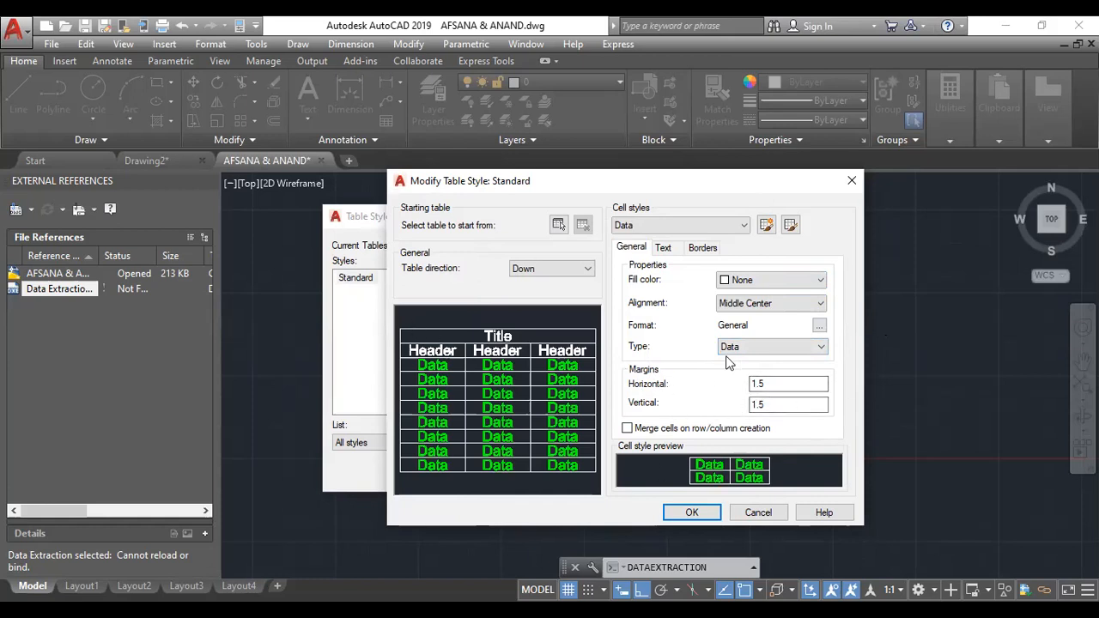
# Set the Data cells' text style to style1 after comparing it with the Annotative and Standard text styles.
pyautogui.click(663, 249)
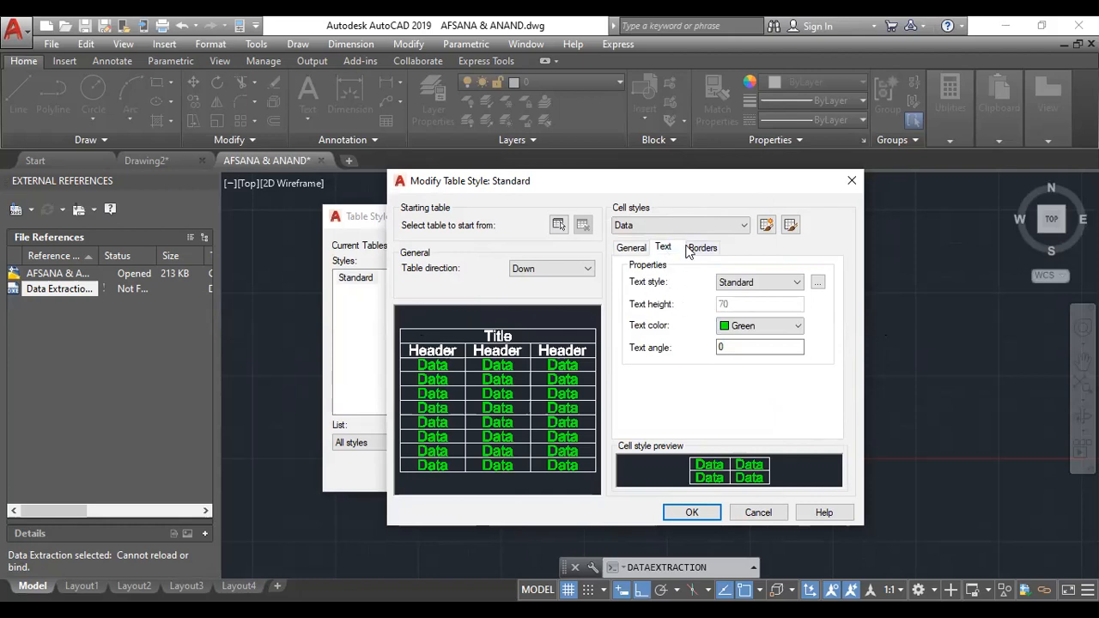
pyautogui.click(769, 287)
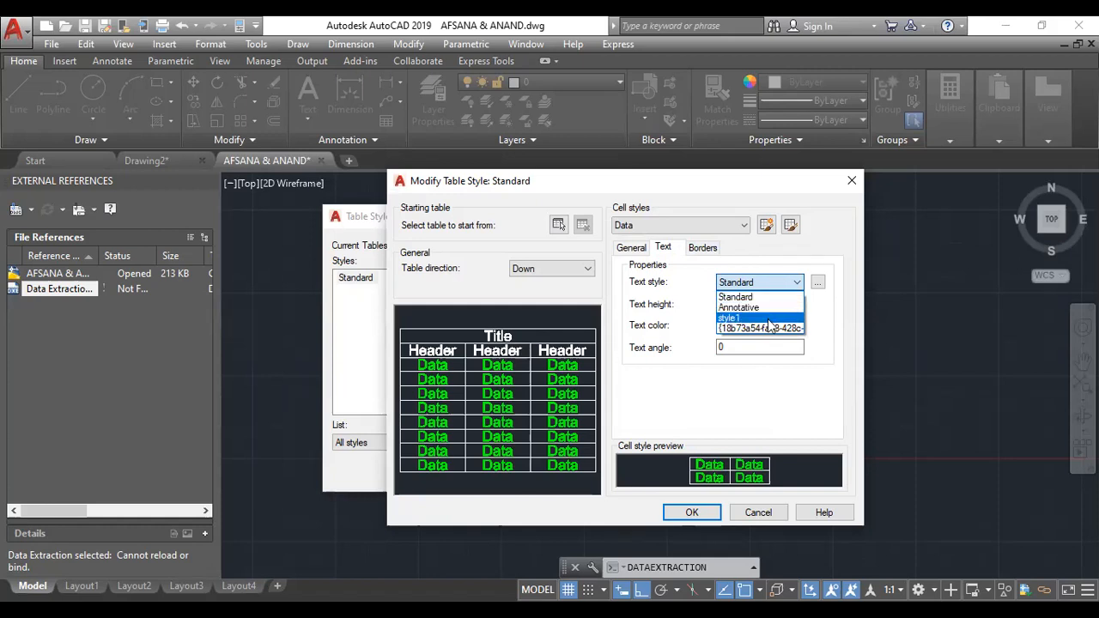
pyautogui.click(770, 319)
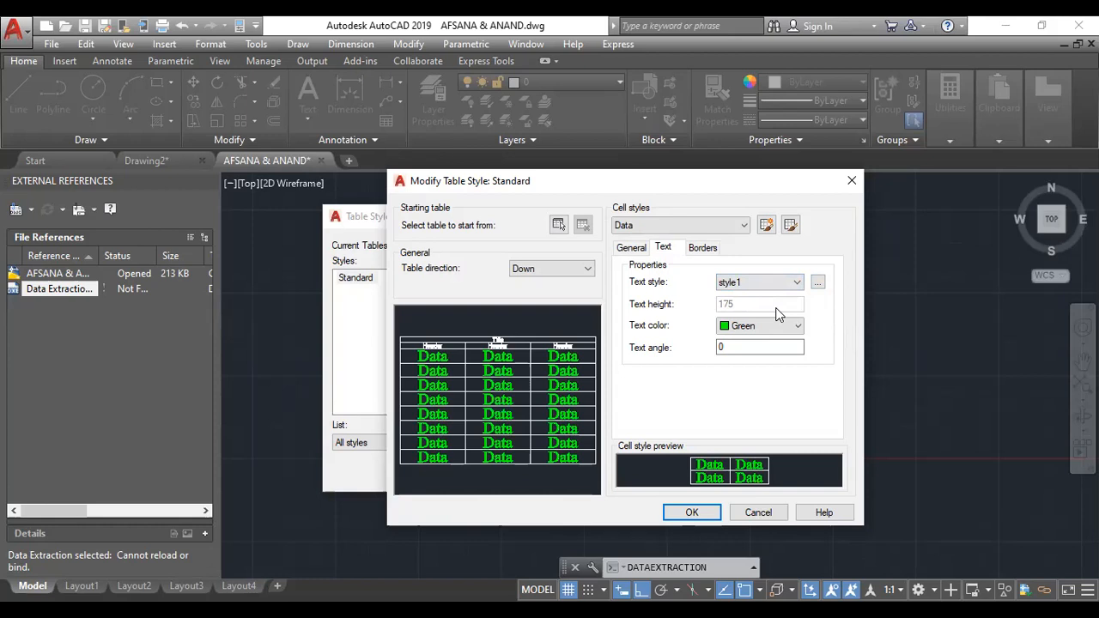
pyautogui.click(760, 281)
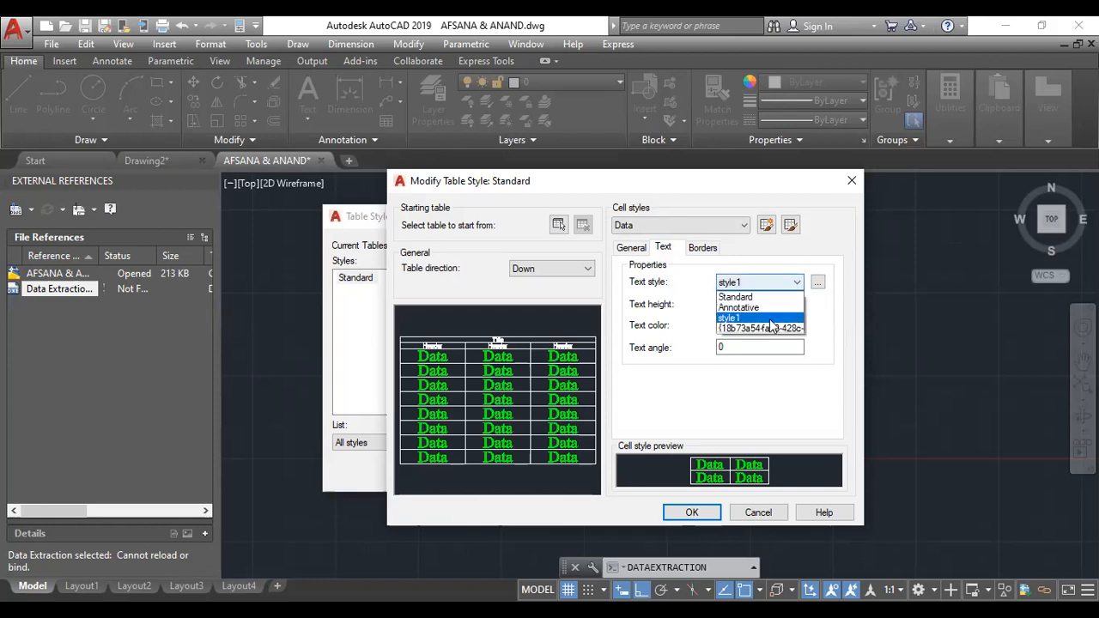
pyautogui.click(743, 311)
pyautogui.click(727, 285)
pyautogui.click(732, 297)
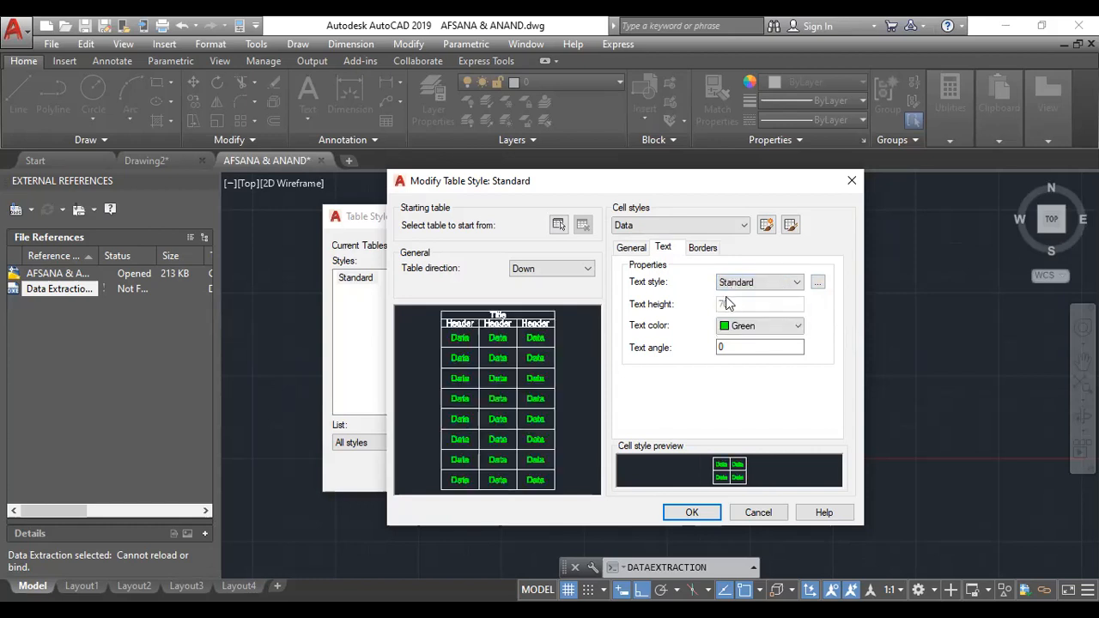
pyautogui.click(788, 282)
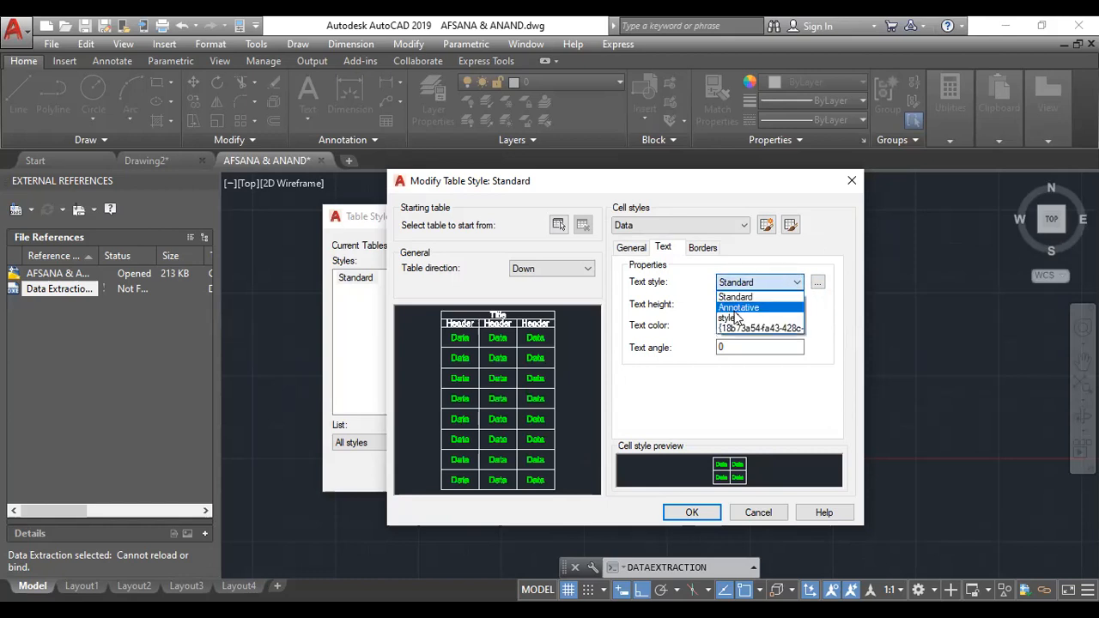
pyautogui.click(731, 316)
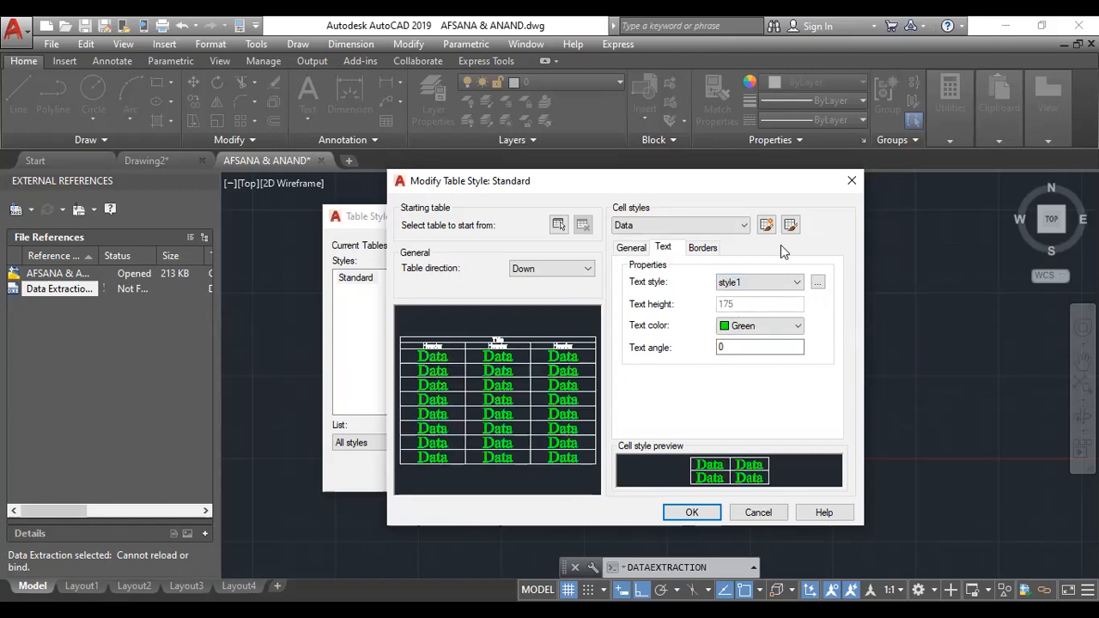
pyautogui.click(816, 281)
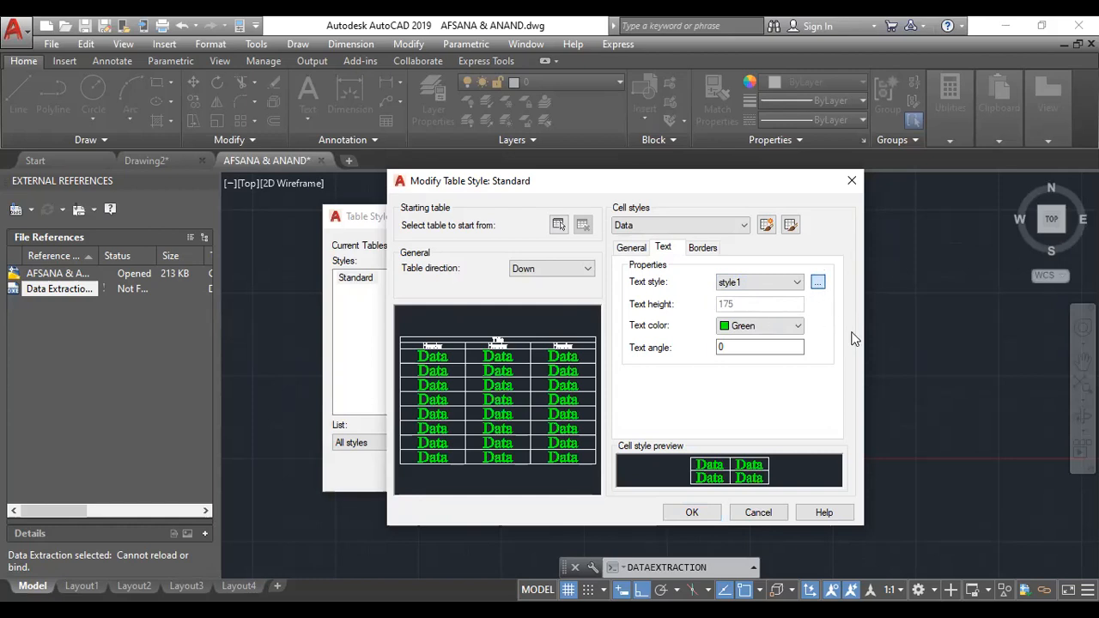
pyautogui.moveTo(614, 203); pyautogui.dragTo(413, 203)
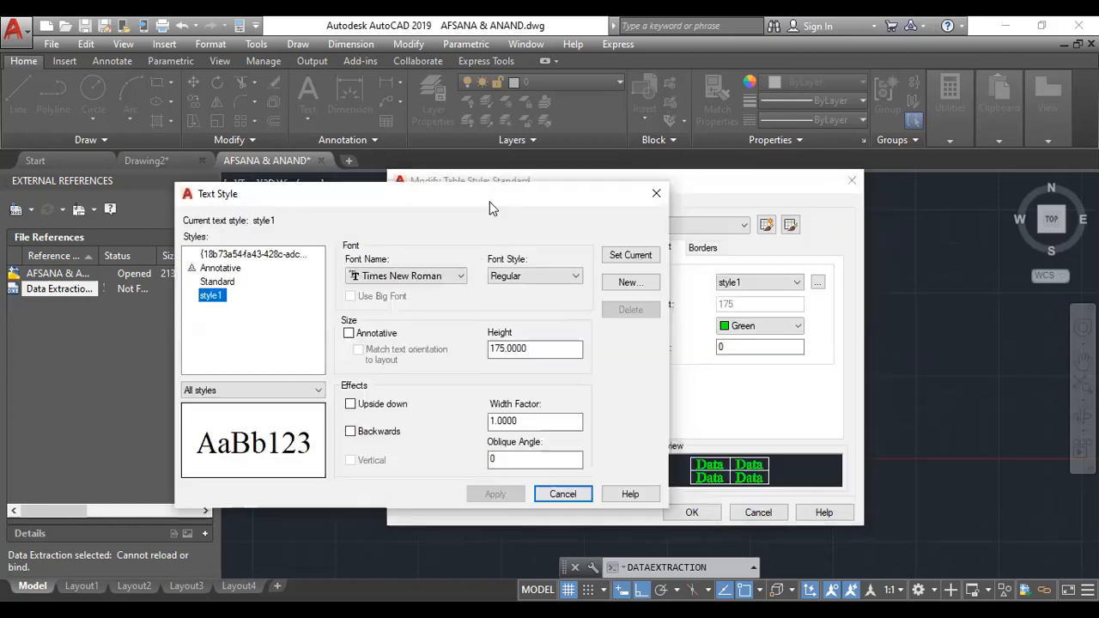
pyautogui.click(652, 197)
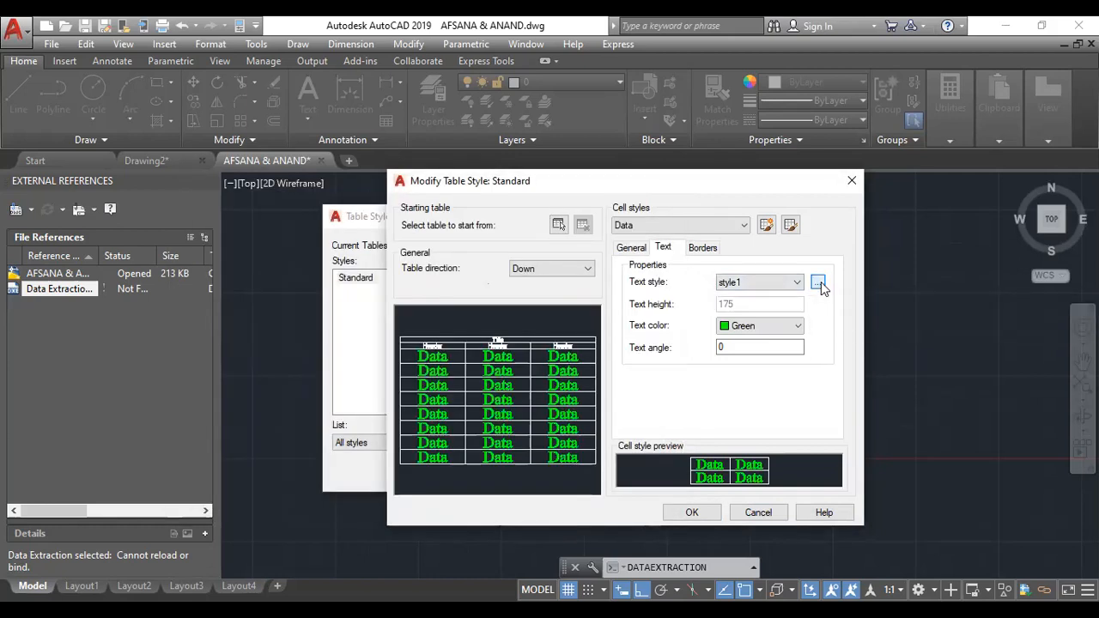
pyautogui.click(818, 283)
pyautogui.press('Escape')
# Create a new text style named NEW based on style1 for the Data cells.
pyautogui.click(819, 283)
pyautogui.moveTo(589, 204); pyautogui.dragTo(247, 188)
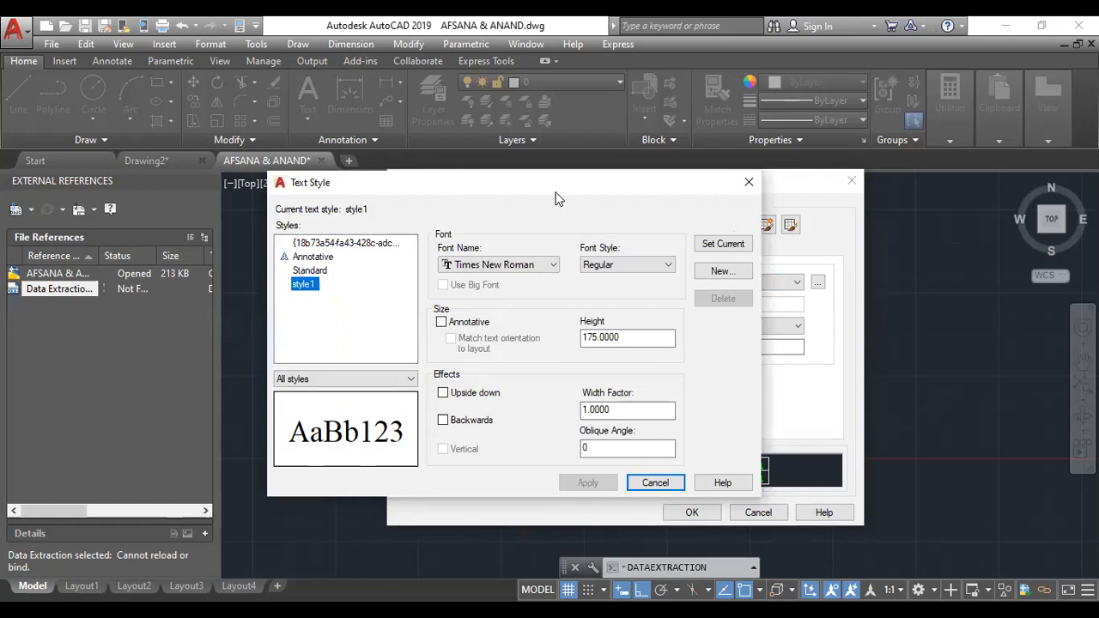
pyautogui.moveTo(555, 199); pyautogui.dragTo(593, 188)
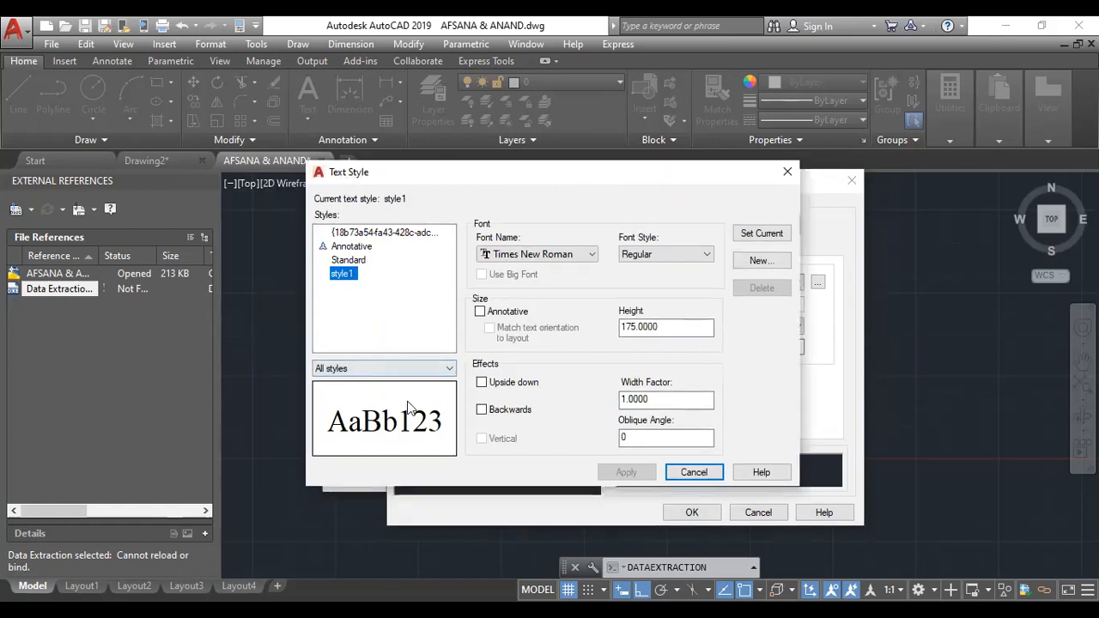
pyautogui.click(345, 276)
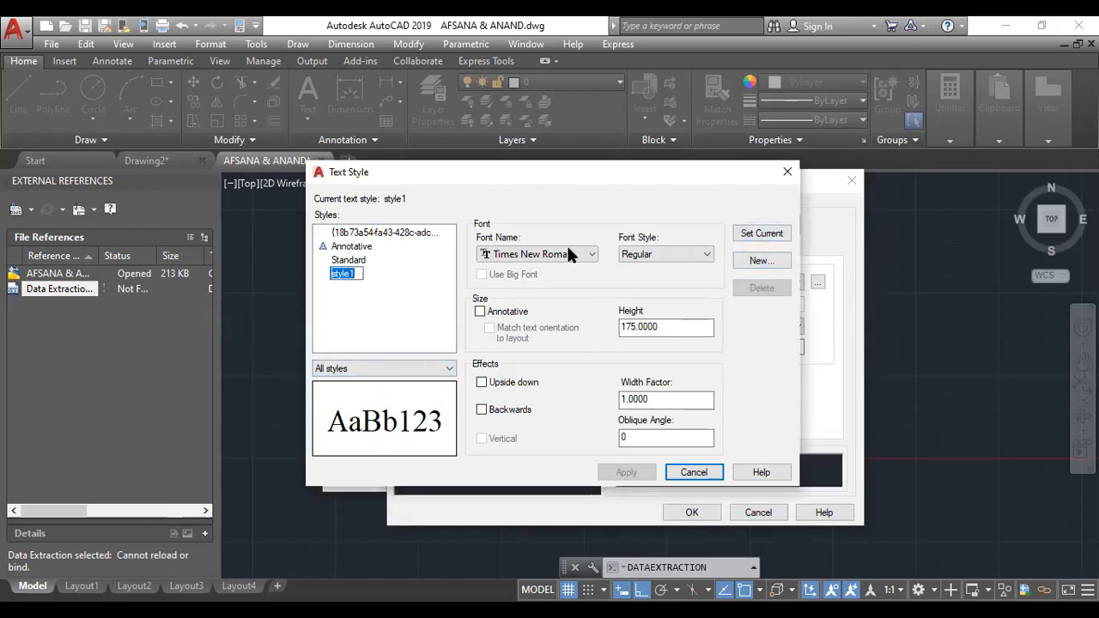
pyautogui.click(745, 263)
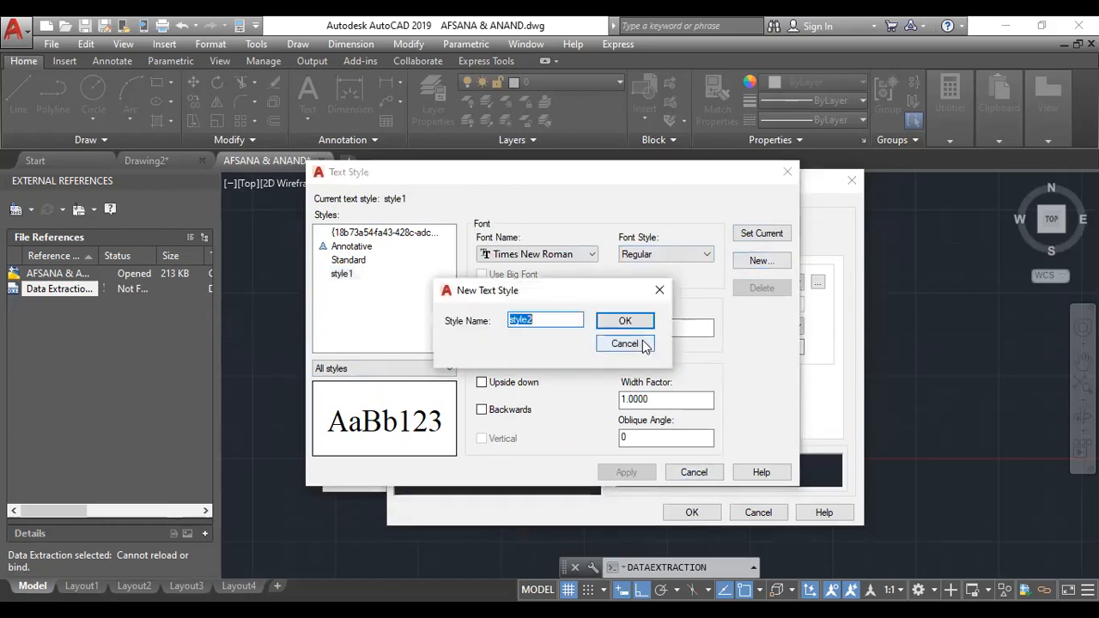
pyautogui.write('NW')
pyautogui.write('EW')
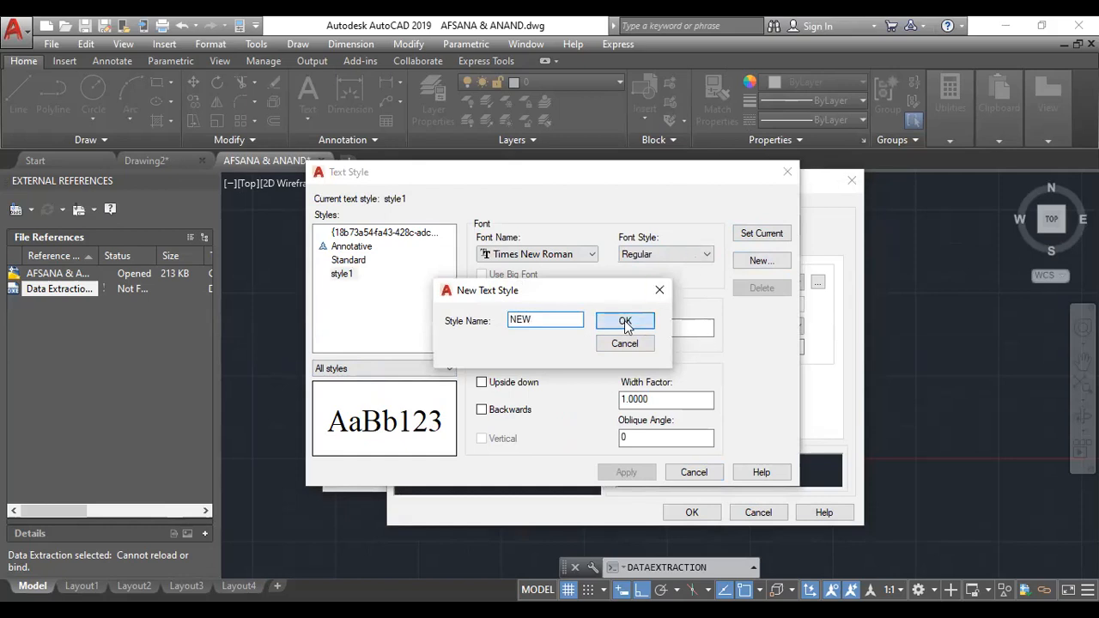
pyautogui.click(627, 321)
pyautogui.click(341, 261)
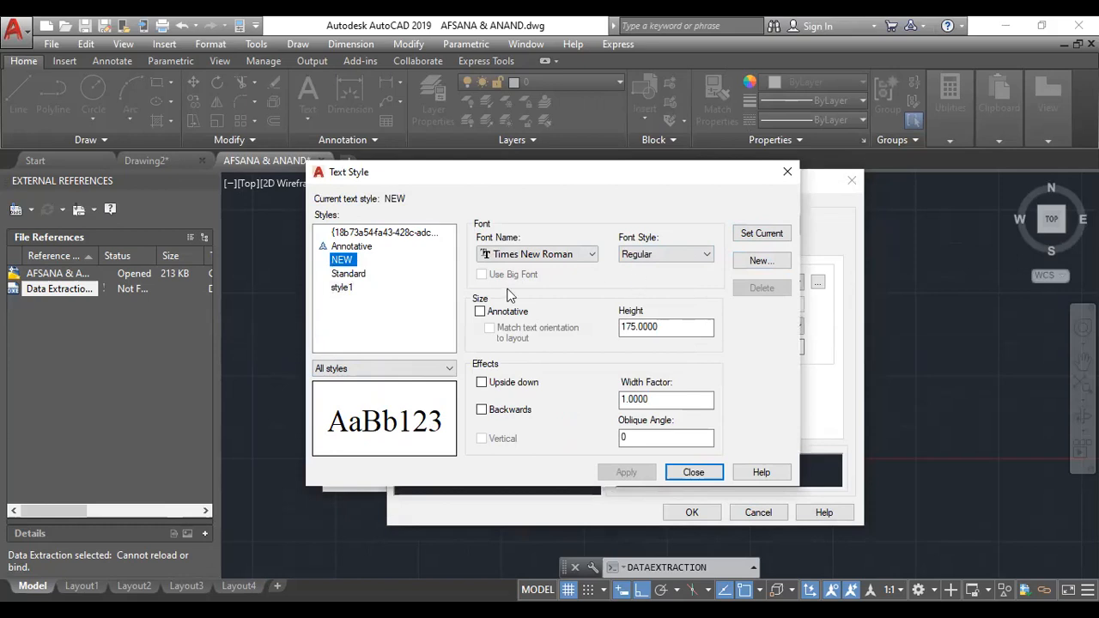
# Browse the fonts for the NEW text style, keep Times New Roman and set the font style to Bold.
pyautogui.click(570, 260)
pyautogui.scroll(-3, 535, 300)
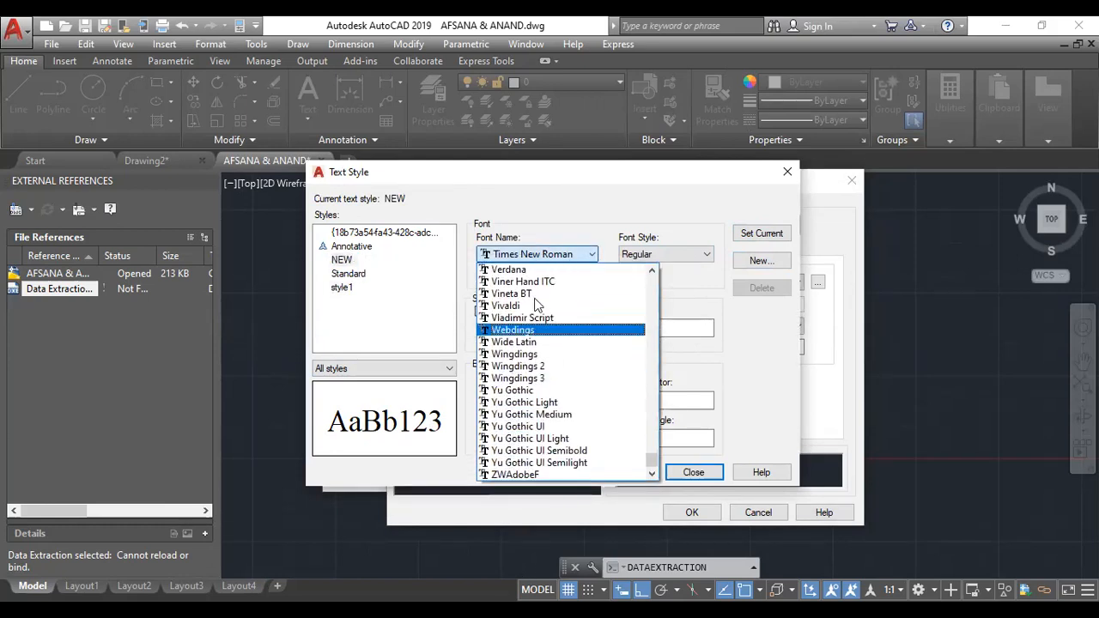
pyautogui.scroll(10, 550, 292)
pyautogui.scroll(15, 545, 289)
pyautogui.scroll(15, 545, 327)
pyautogui.scroll(3, 557, 258)
pyautogui.click(586, 191)
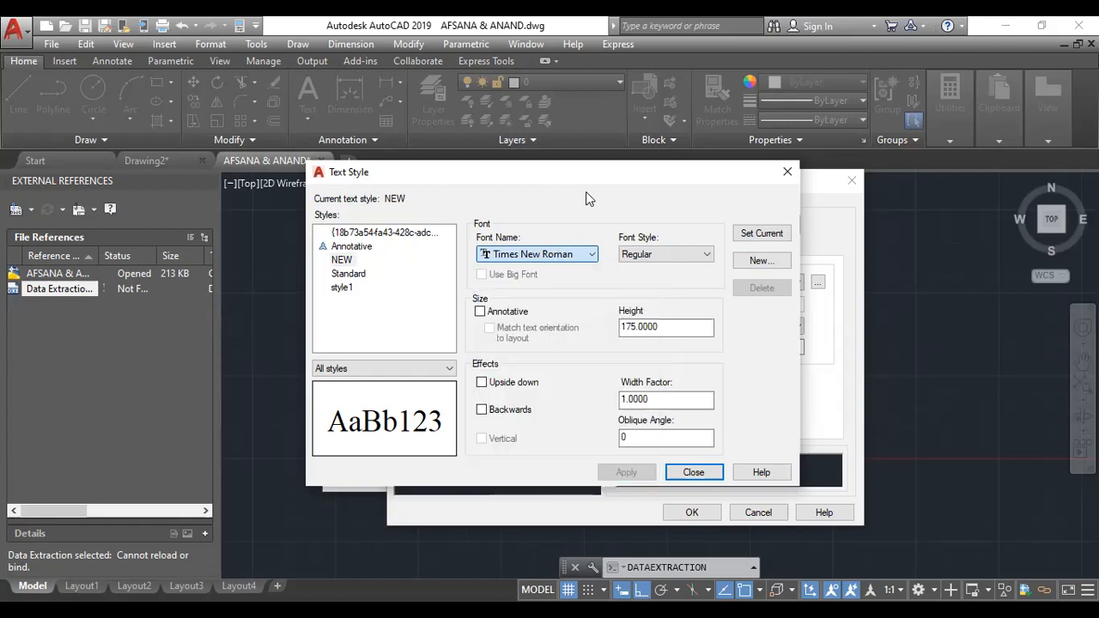
pyautogui.click(692, 256)
pyautogui.click(662, 266)
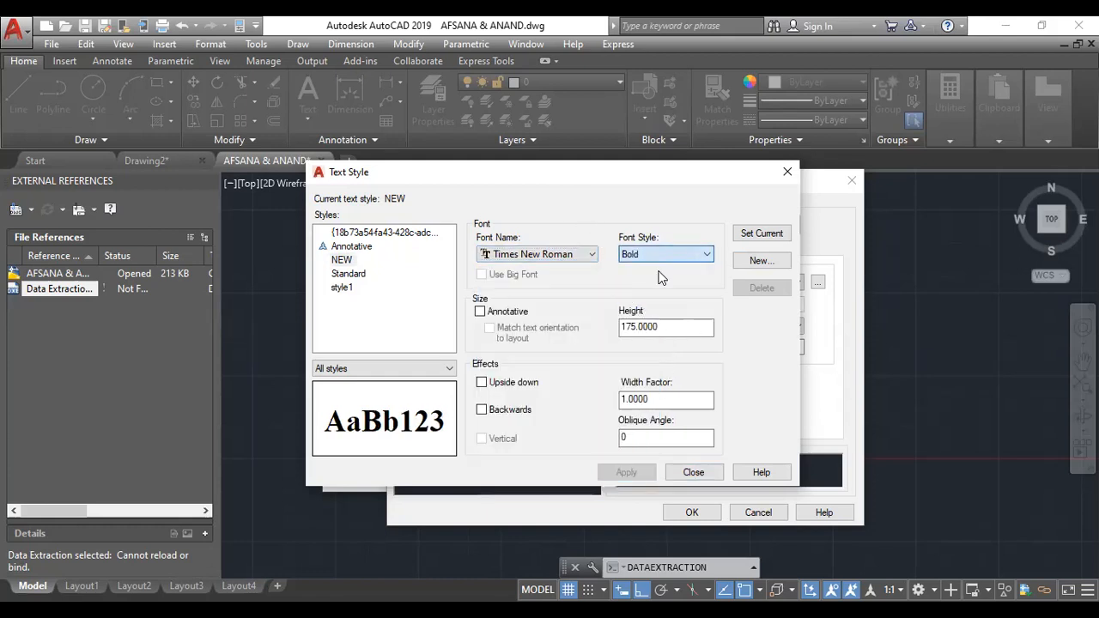
# Set the NEW text style's height to 150 and make it the current text style.
pyautogui.click(698, 326)
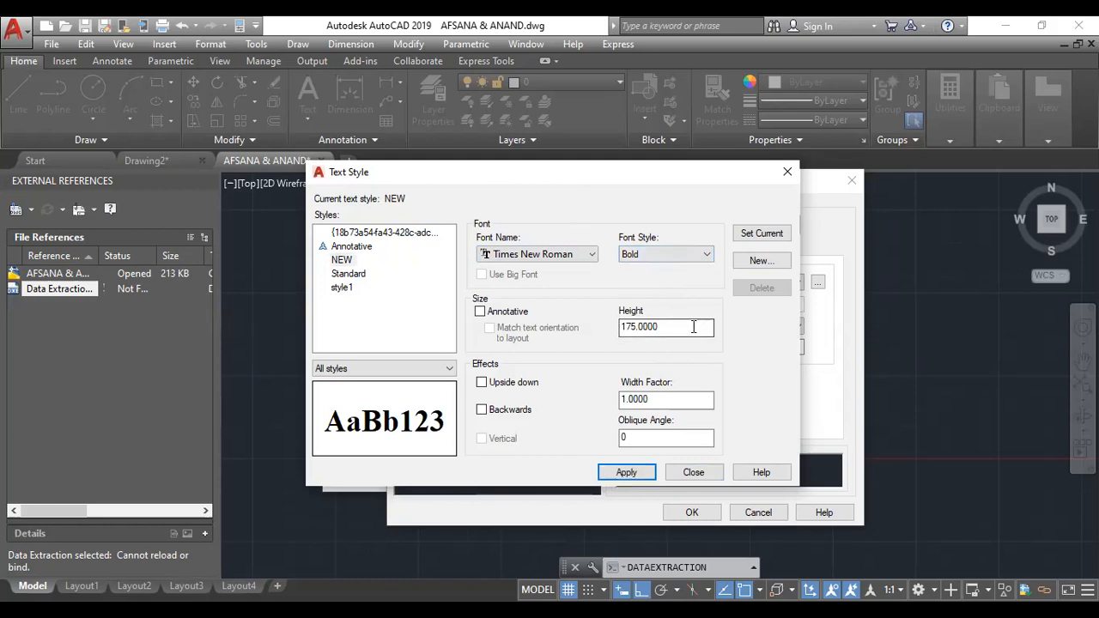
pyautogui.moveTo(693, 327); pyautogui.dragTo(598, 283)
pyautogui.write('150')
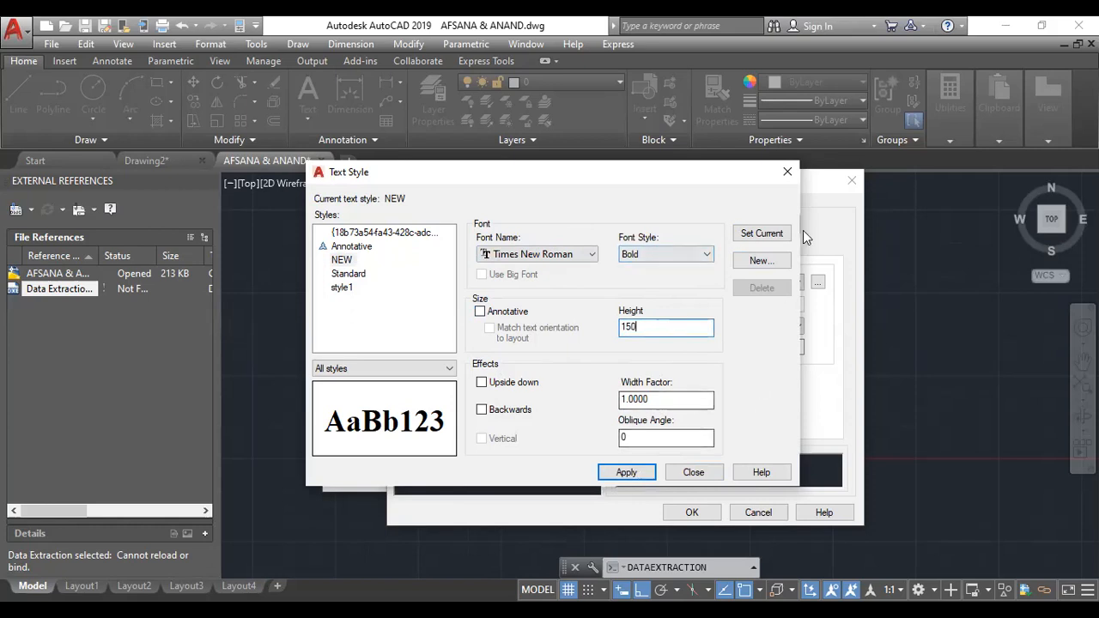
pyautogui.click(632, 472)
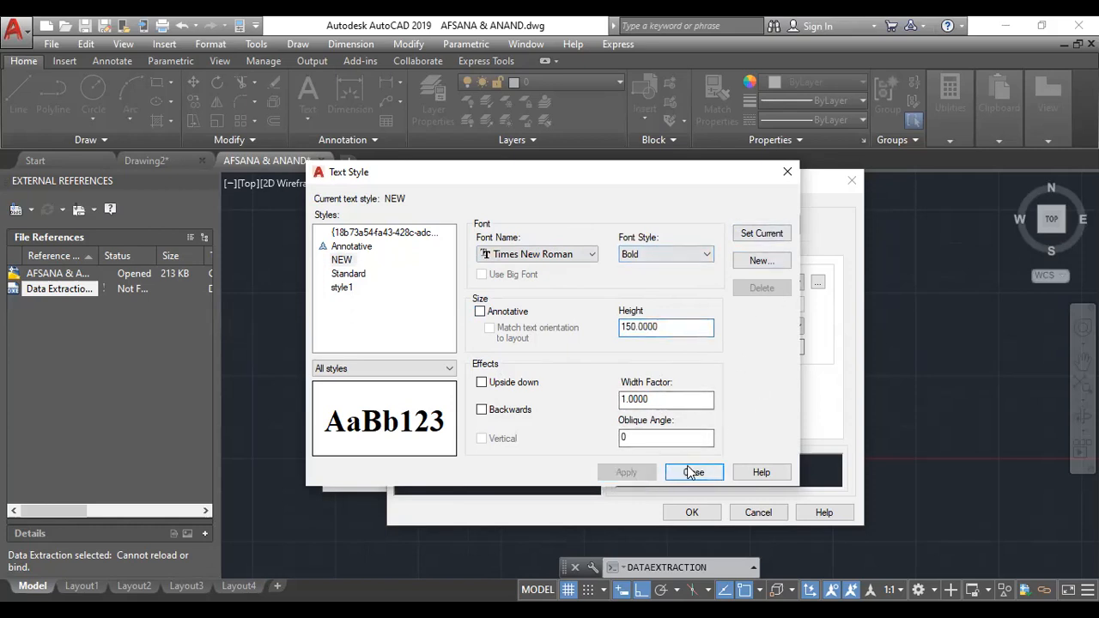
pyautogui.click(753, 238)
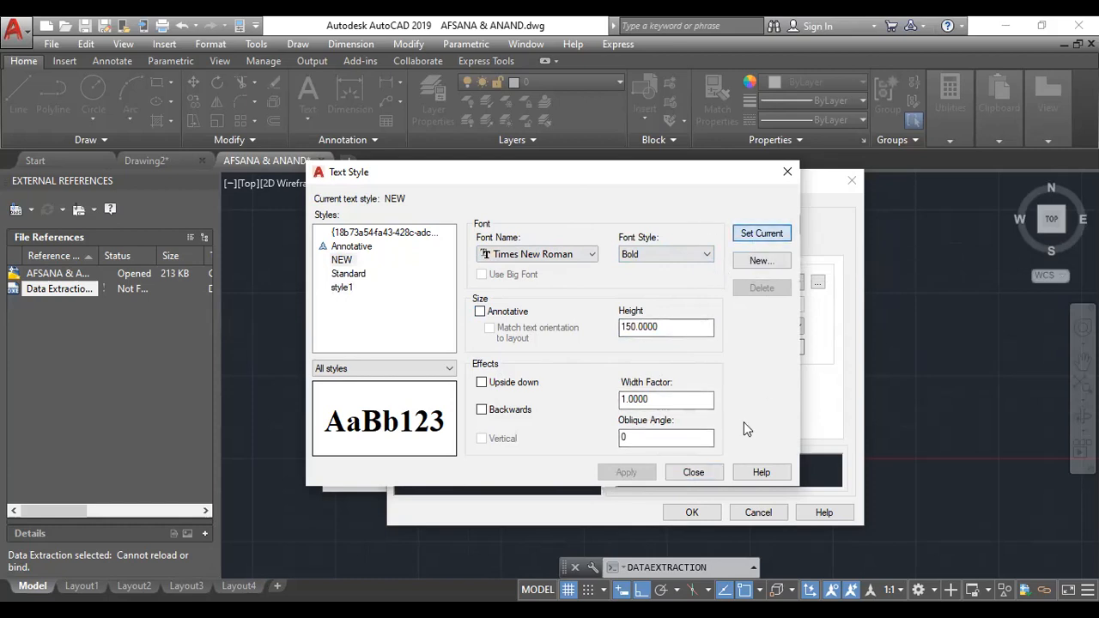
pyautogui.click(693, 472)
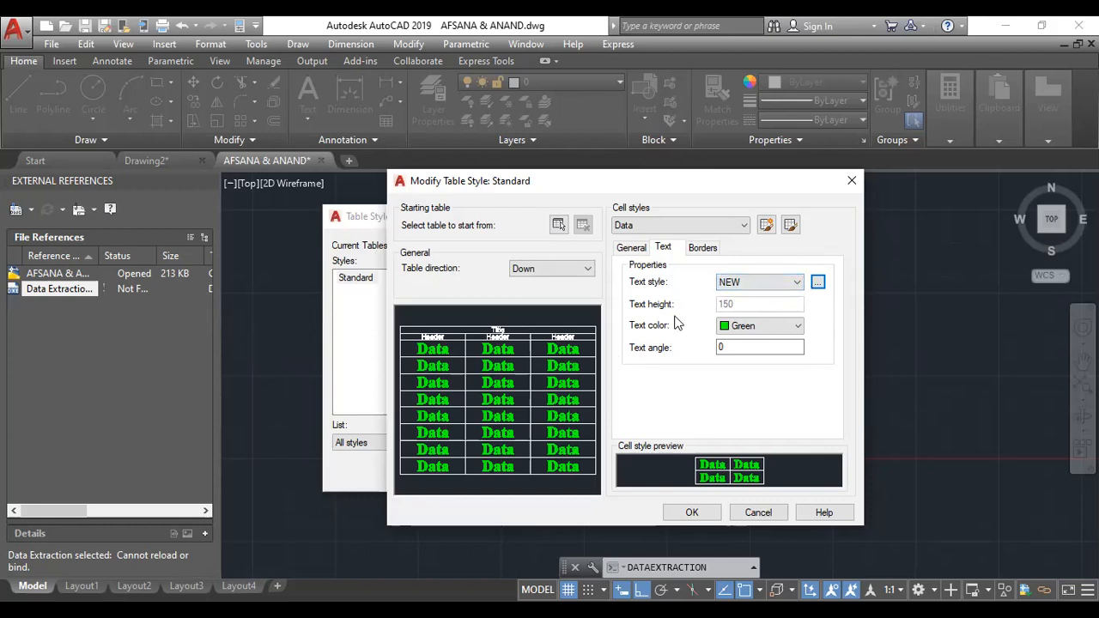
# Set the Data cells' text color to Red.
pyautogui.click(722, 335)
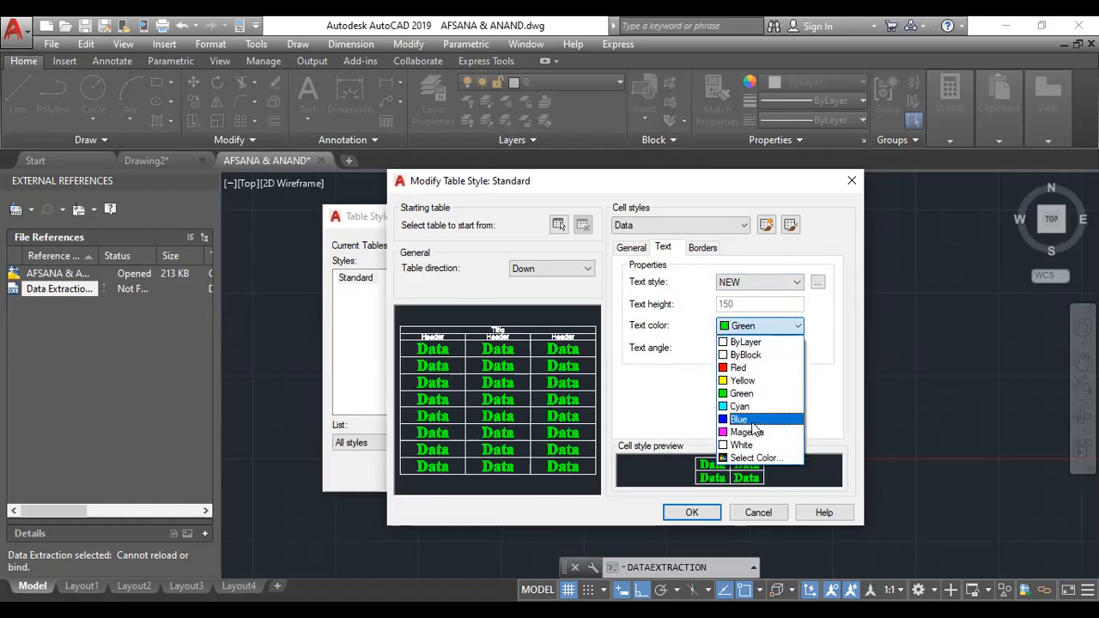
pyautogui.click(759, 367)
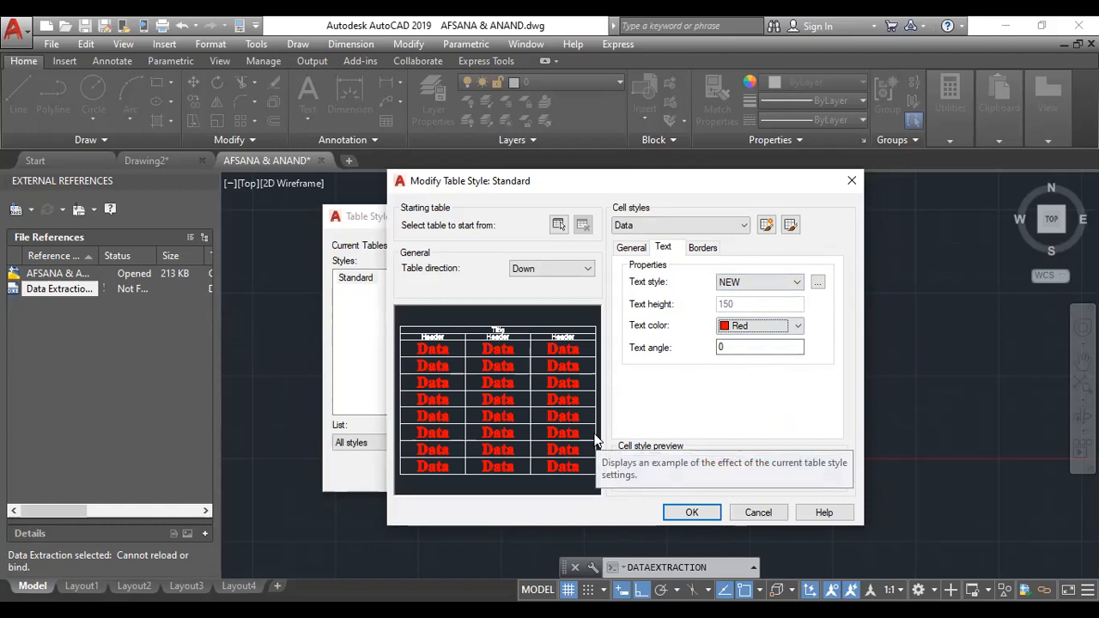
pyautogui.click(744, 348)
# Set the Data cells' border lineweight to ByBlock.
pyautogui.click(709, 248)
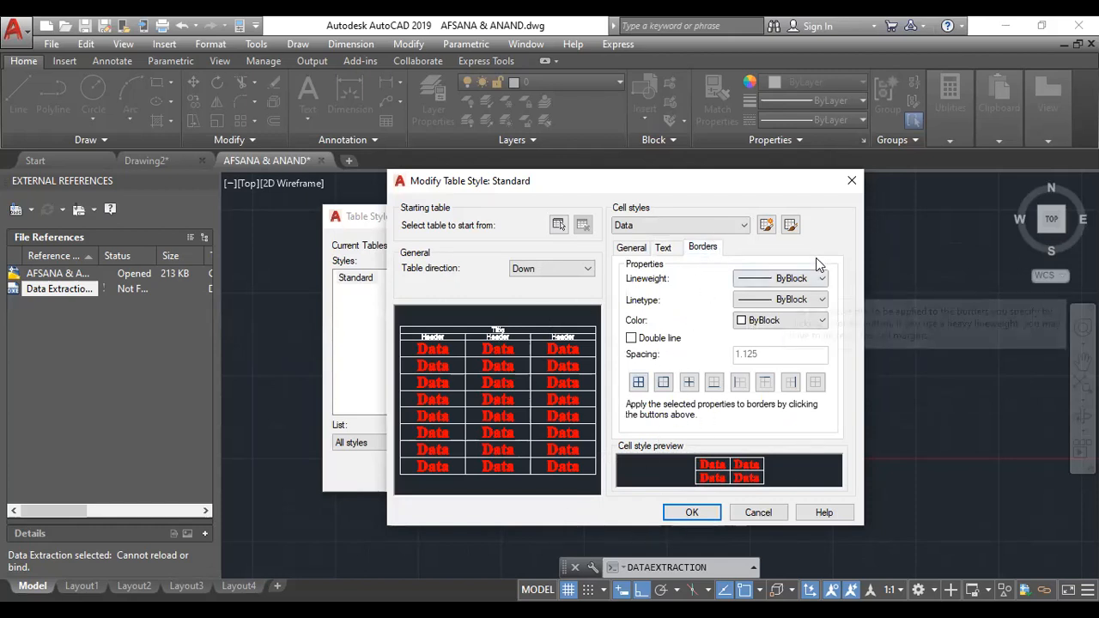
pyautogui.click(784, 280)
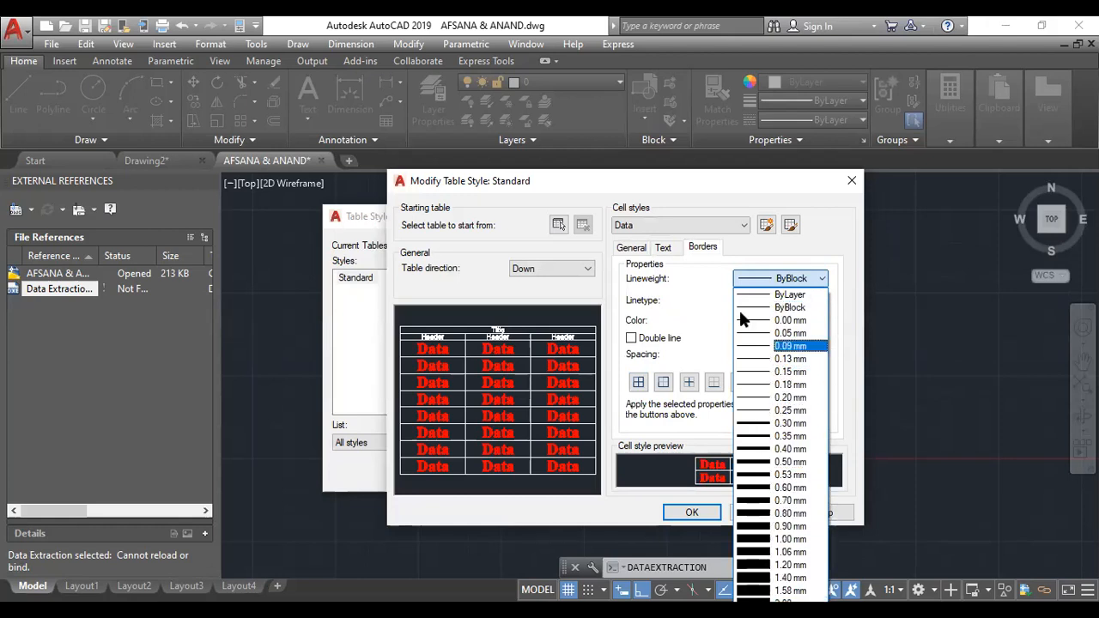
pyautogui.click(788, 308)
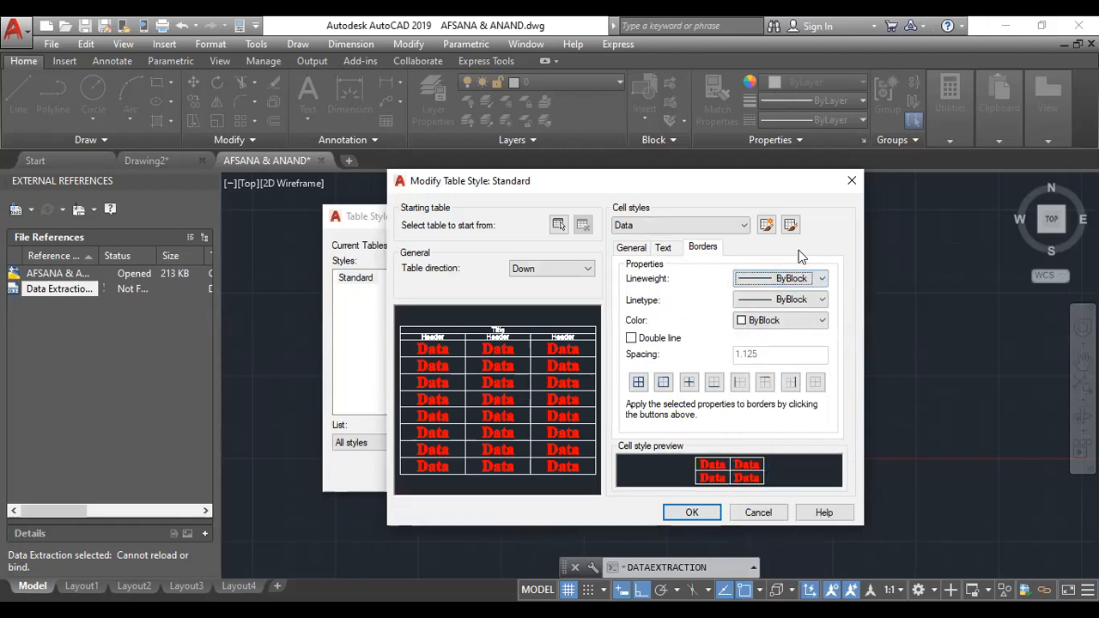
# Browse the linetypes in acadiso.lin and load the ISO dot linetype ACAD_ISO07W100 for the Data cells' borders.
pyautogui.click(801, 301)
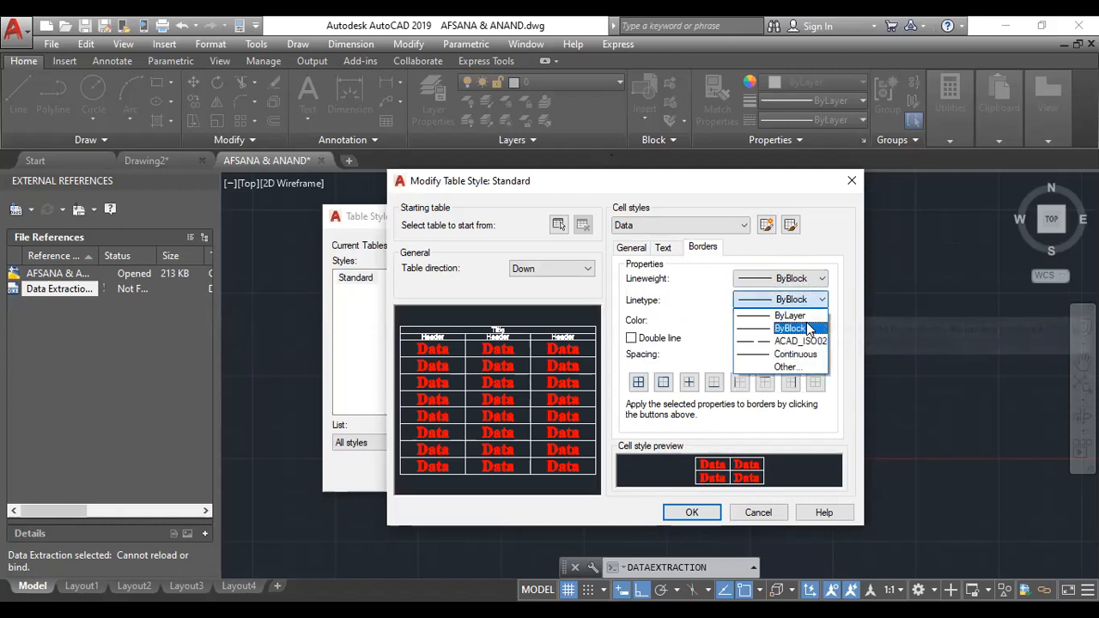
pyautogui.click(783, 368)
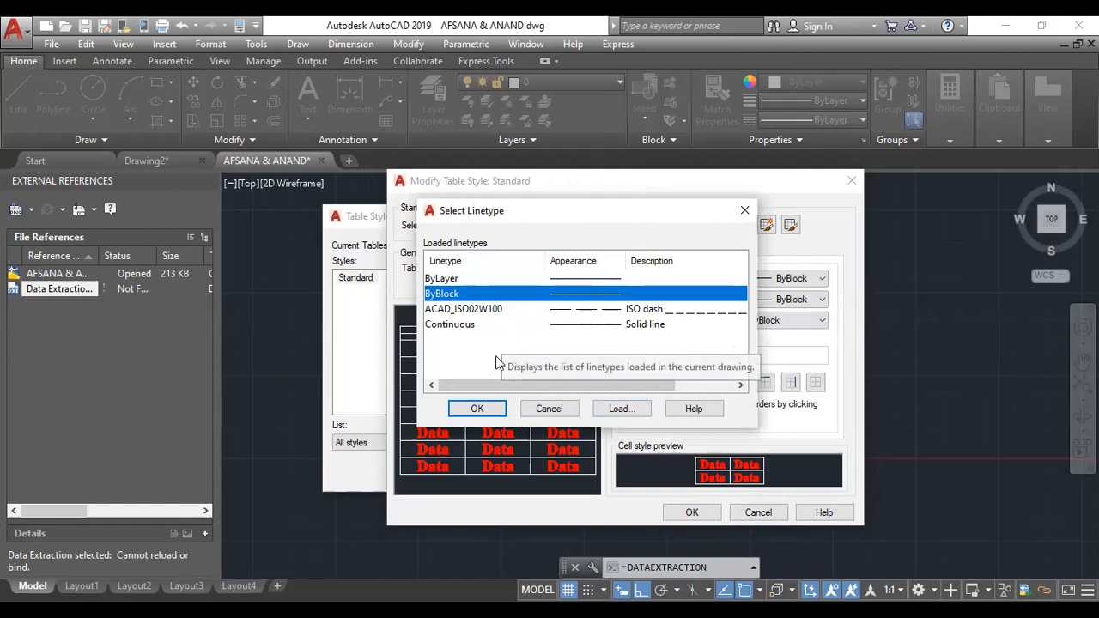
pyautogui.click(636, 409)
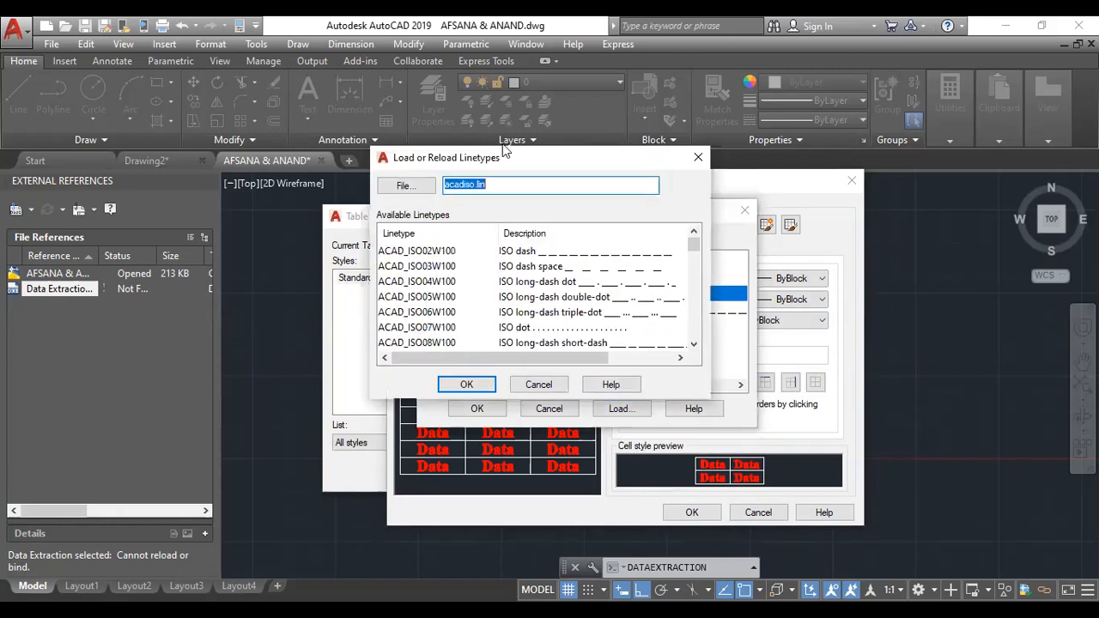
pyautogui.moveTo(518, 151); pyautogui.dragTo(543, 130)
pyautogui.scroll(-15, 549, 283)
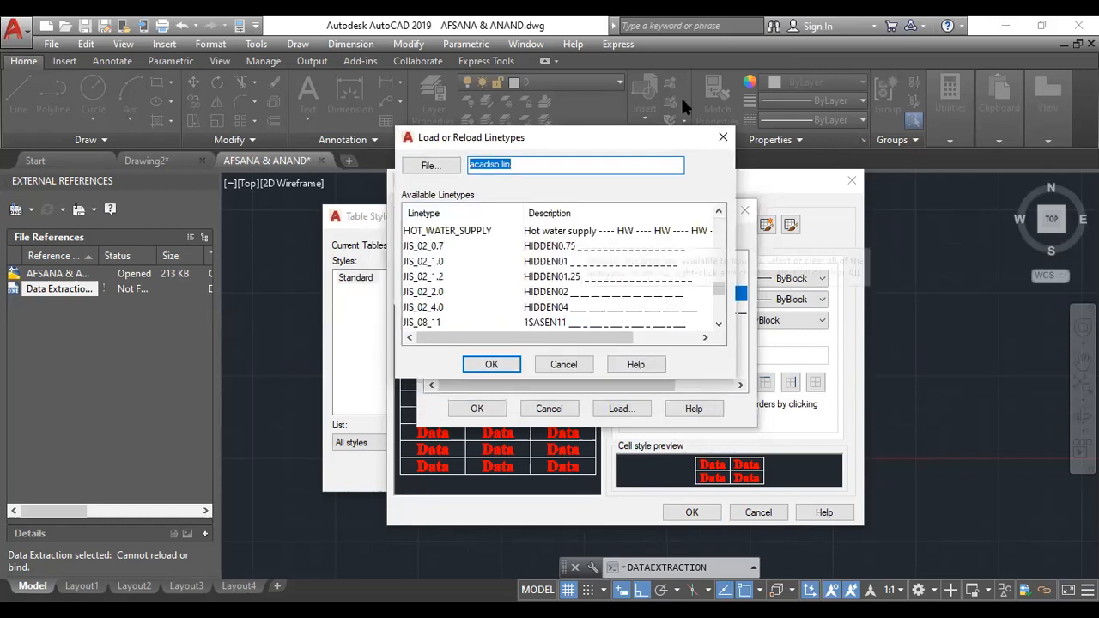
pyautogui.scroll(-4, 569, 275)
pyautogui.scroll(3, 565, 277)
pyautogui.scroll(15, 558, 266)
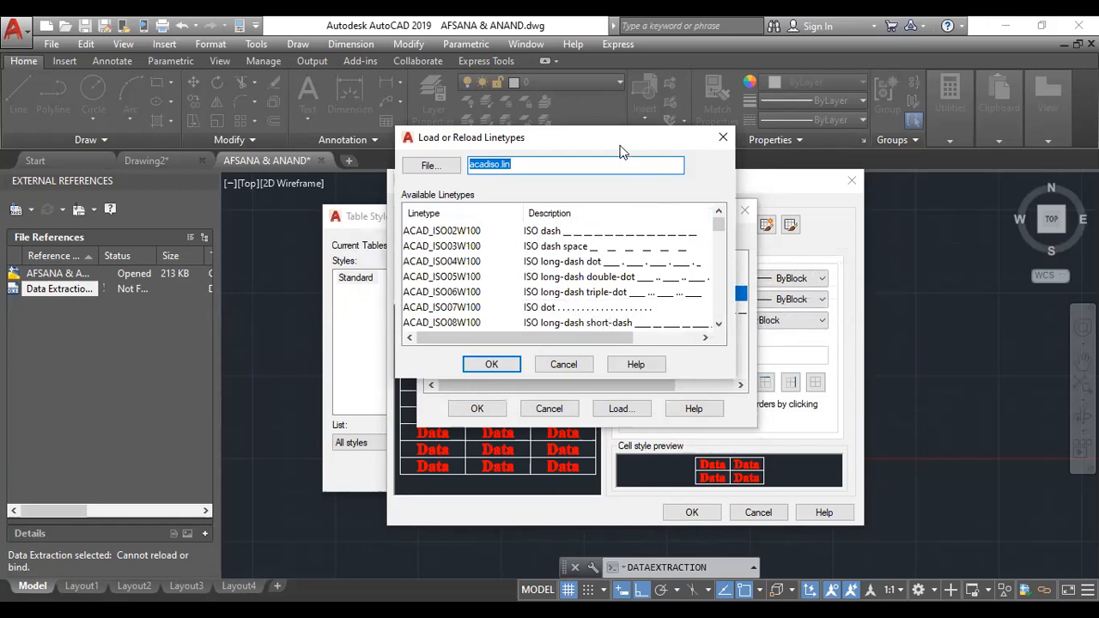
pyautogui.moveTo(609, 145); pyautogui.dragTo(442, 135)
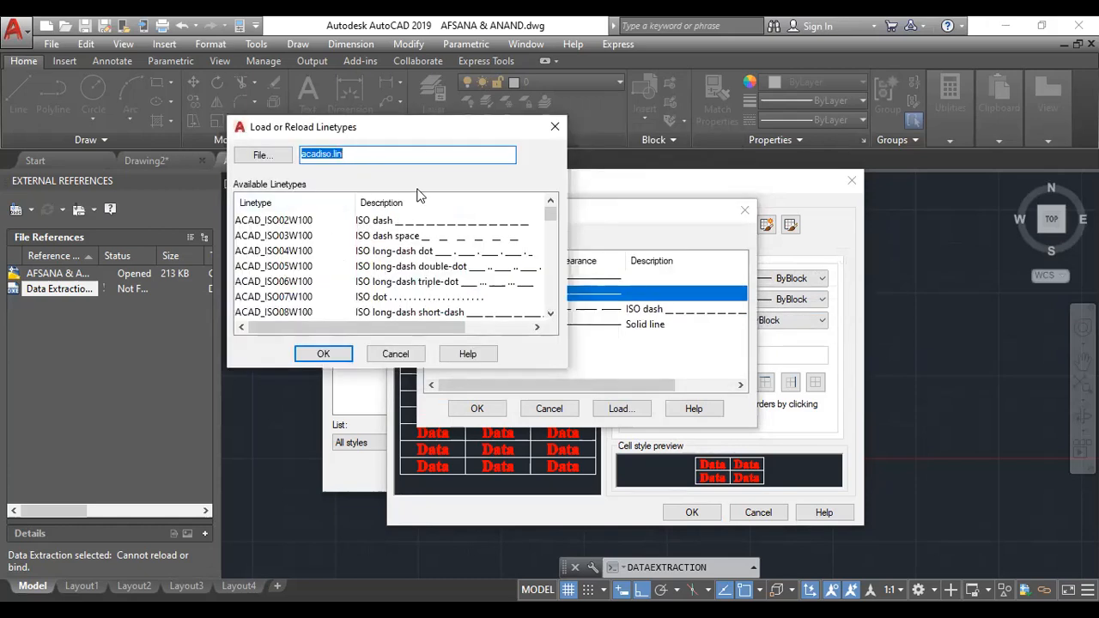
pyautogui.scroll(-3, 397, 273)
pyautogui.scroll(2, 376, 291)
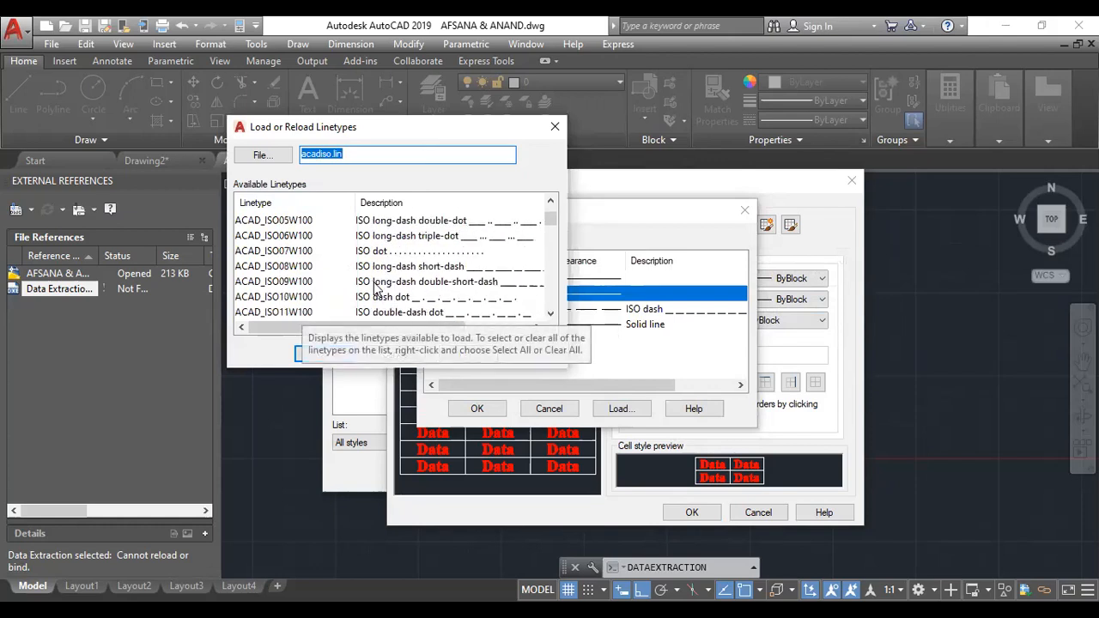
pyautogui.click(430, 253)
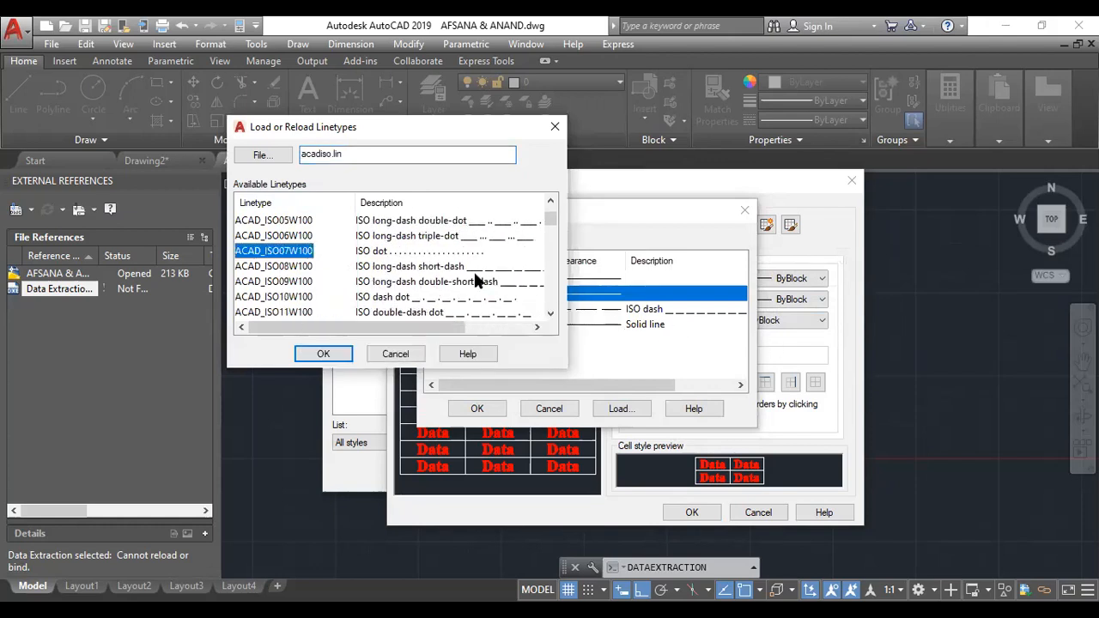
pyautogui.click(342, 352)
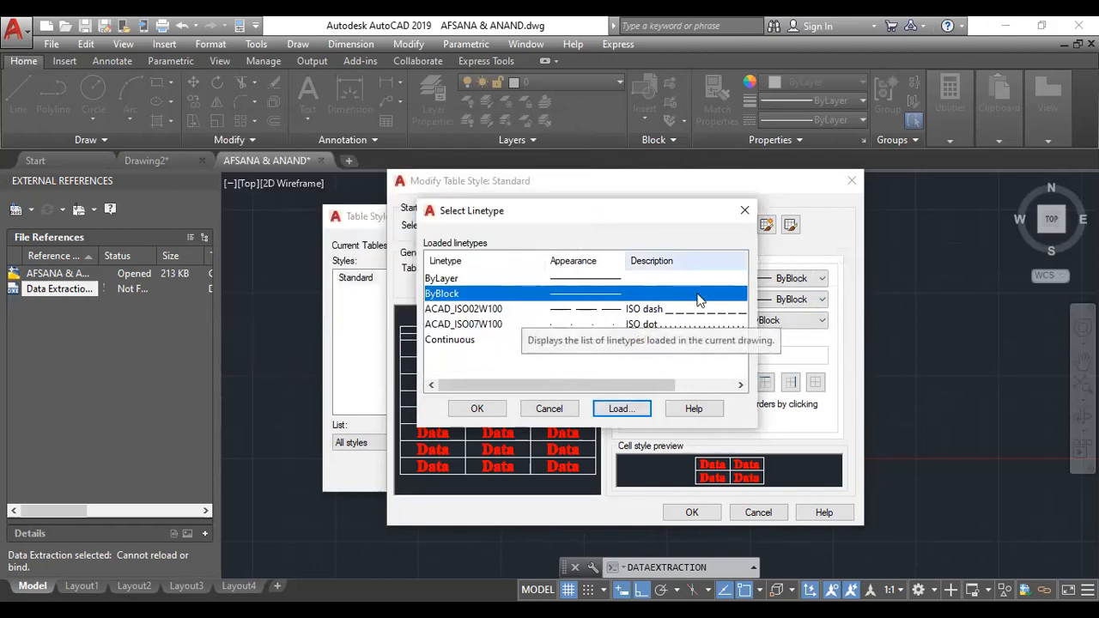
# Choose ByBlock as the Data cells' border linetype instead of ISO dot and apply the properties to all borders.
pyautogui.click(668, 354)
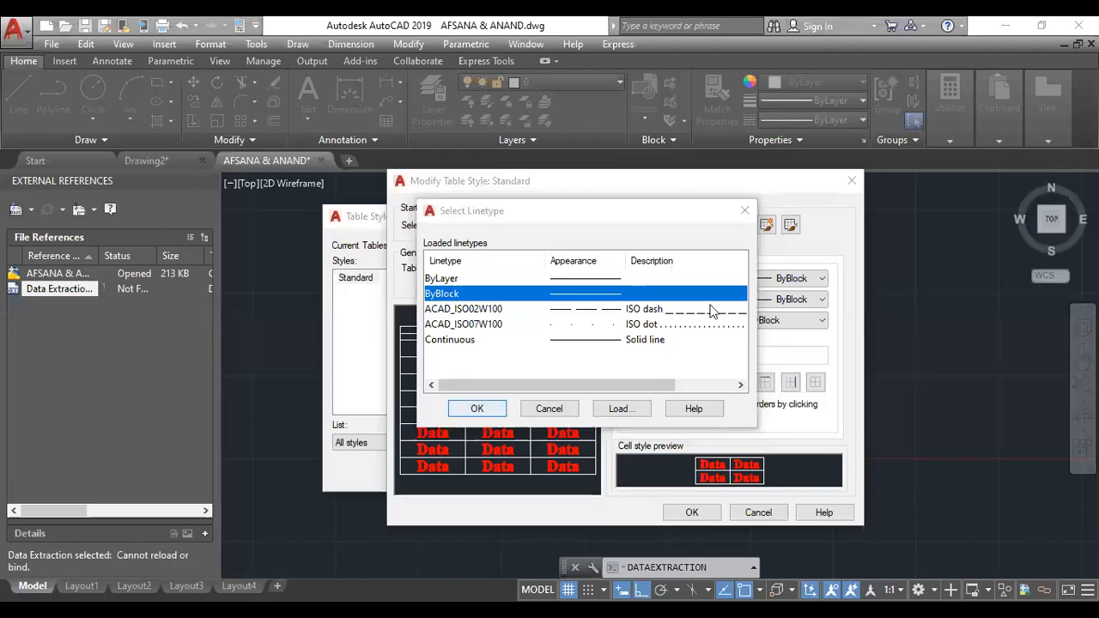
pyautogui.click(601, 324)
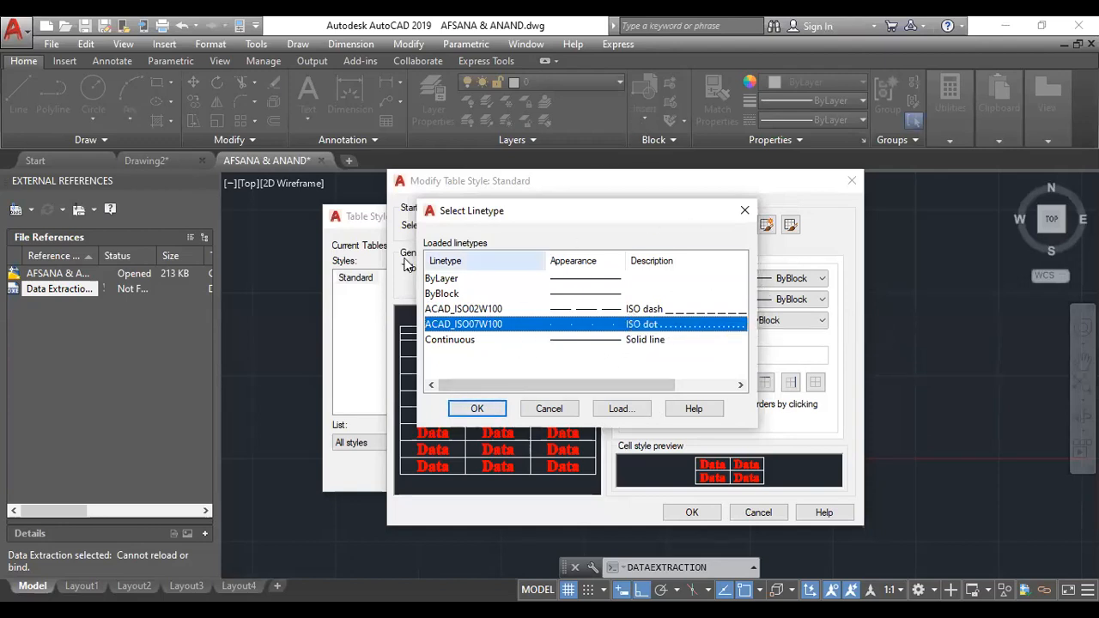
pyautogui.click(455, 295)
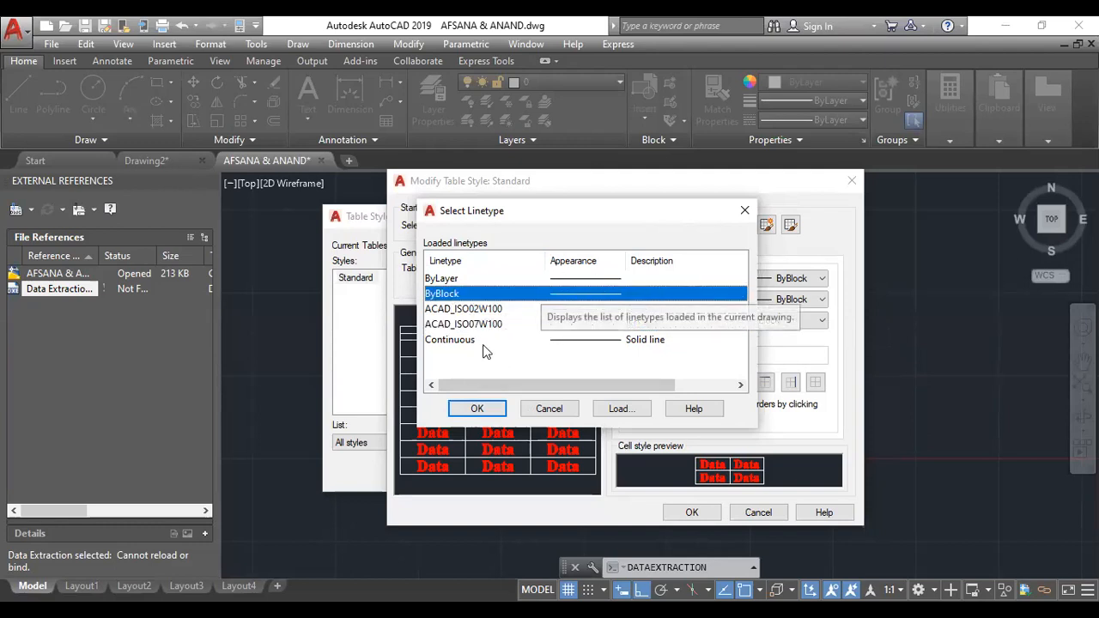
pyautogui.click(475, 409)
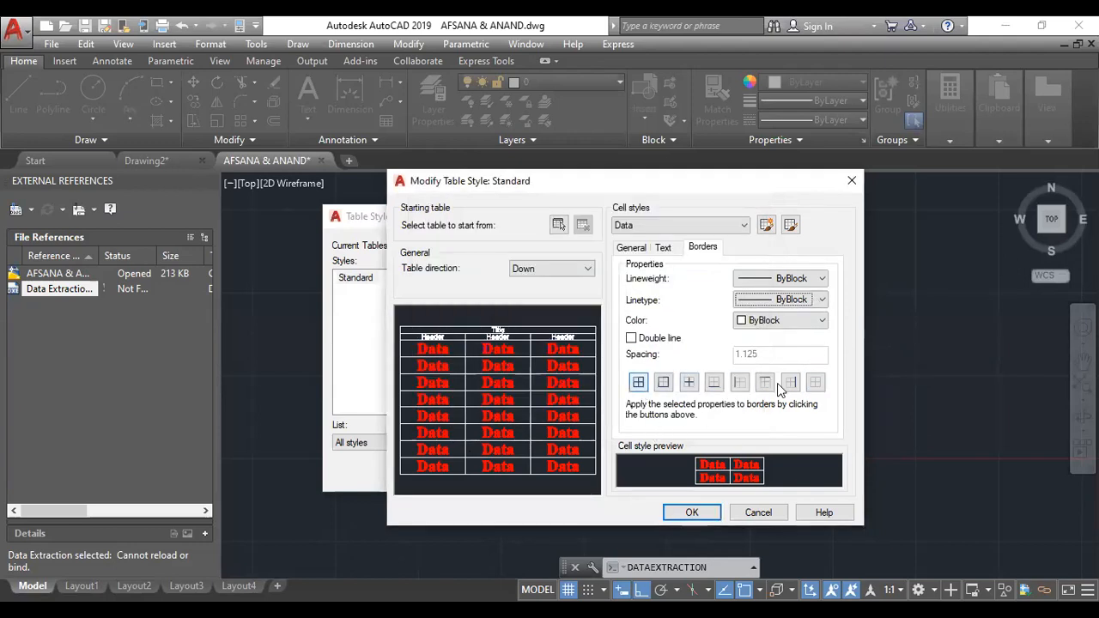
pyautogui.click(639, 388)
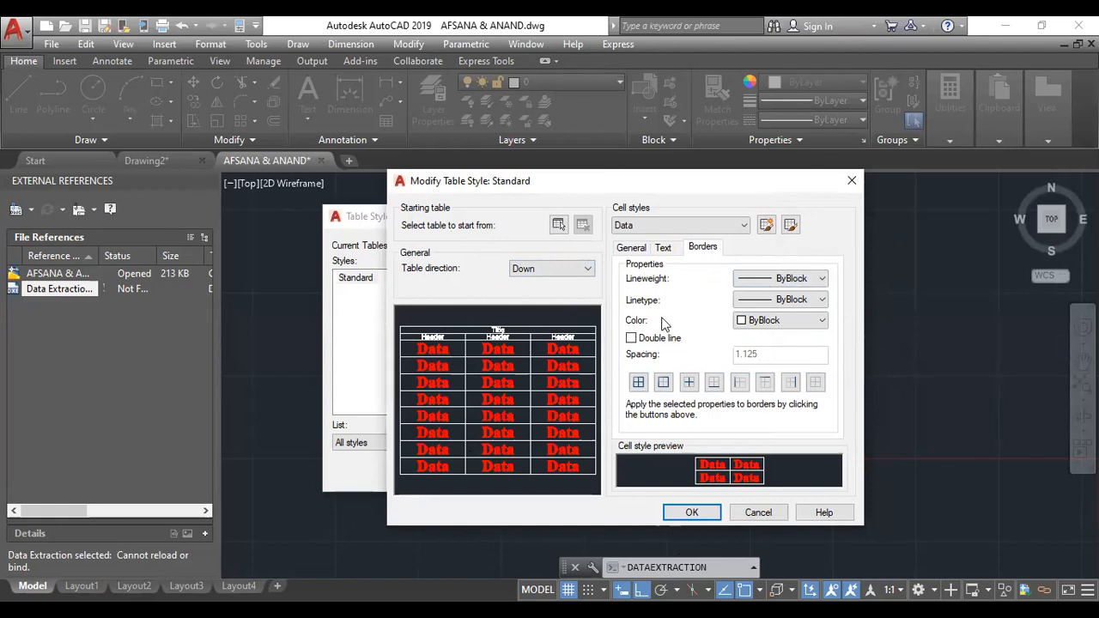
# Confirm the modified Standard table style and set it as the current table style for the extraction.
pyautogui.click(695, 516)
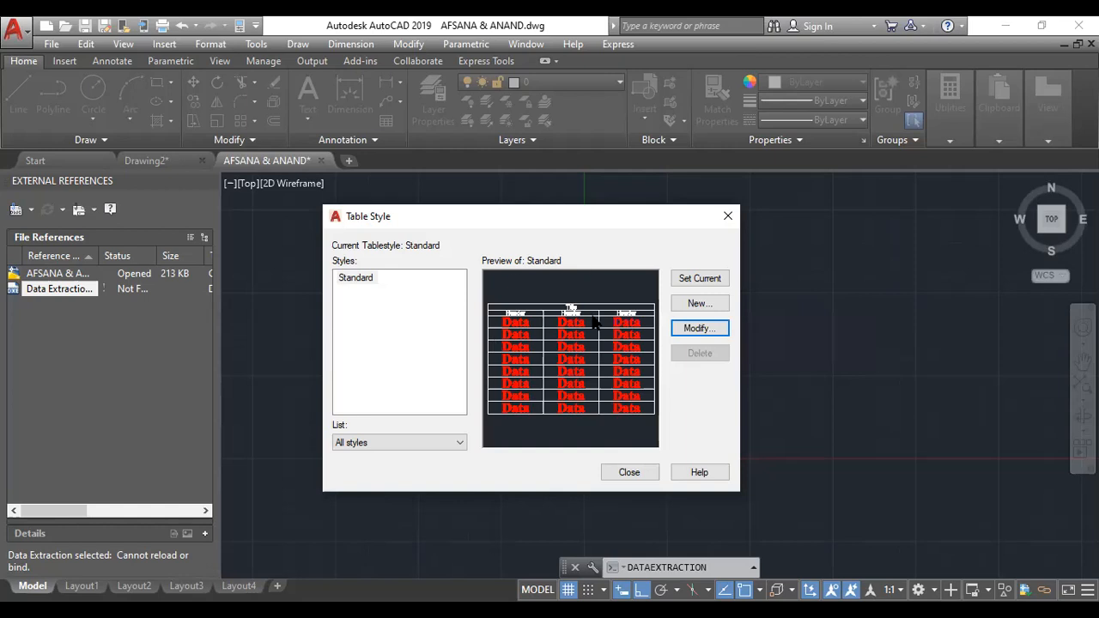
pyautogui.click(461, 441)
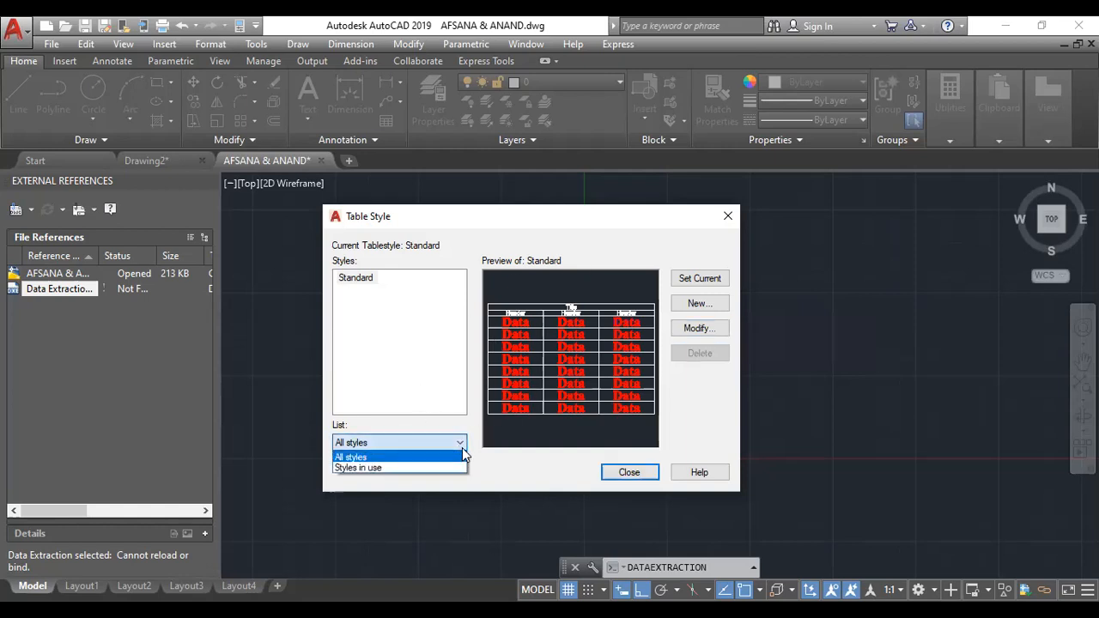
pyautogui.click(566, 489)
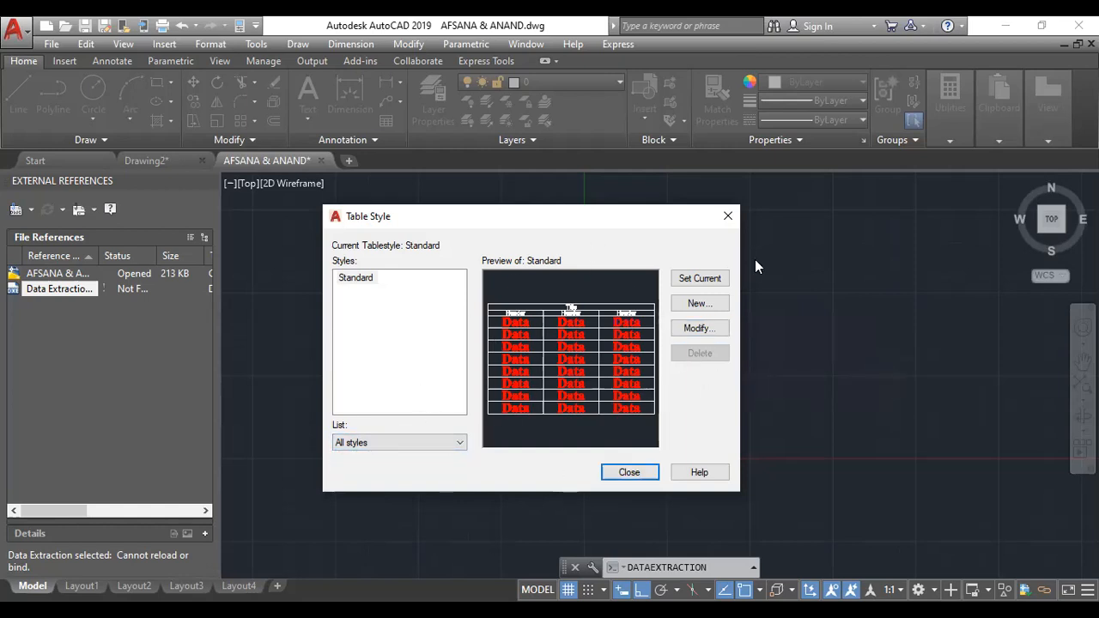
pyautogui.click(714, 276)
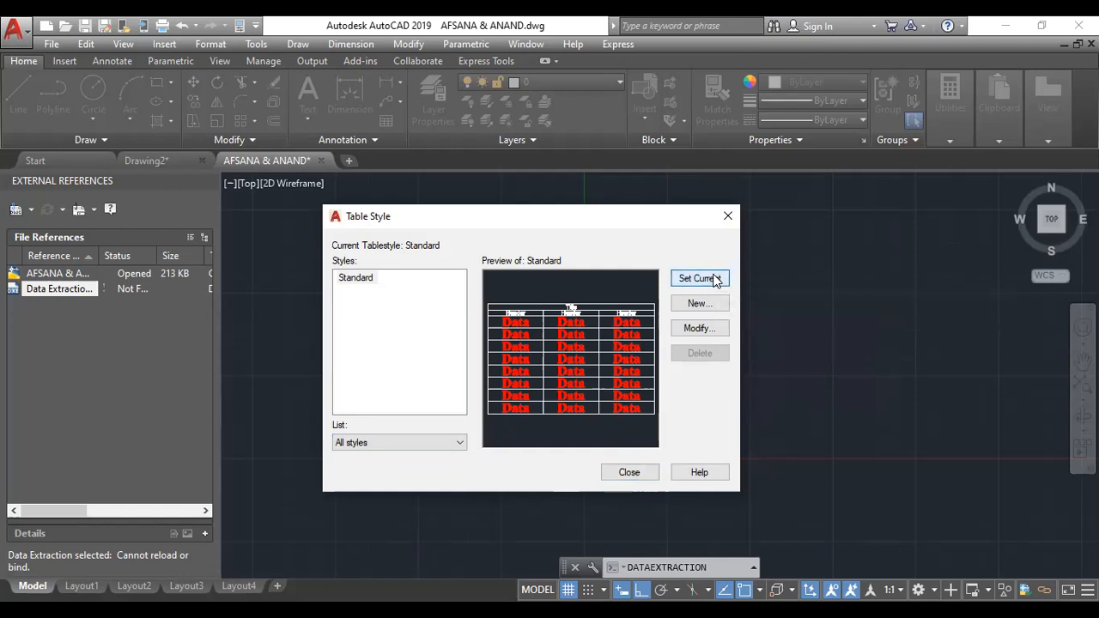
pyautogui.click(655, 478)
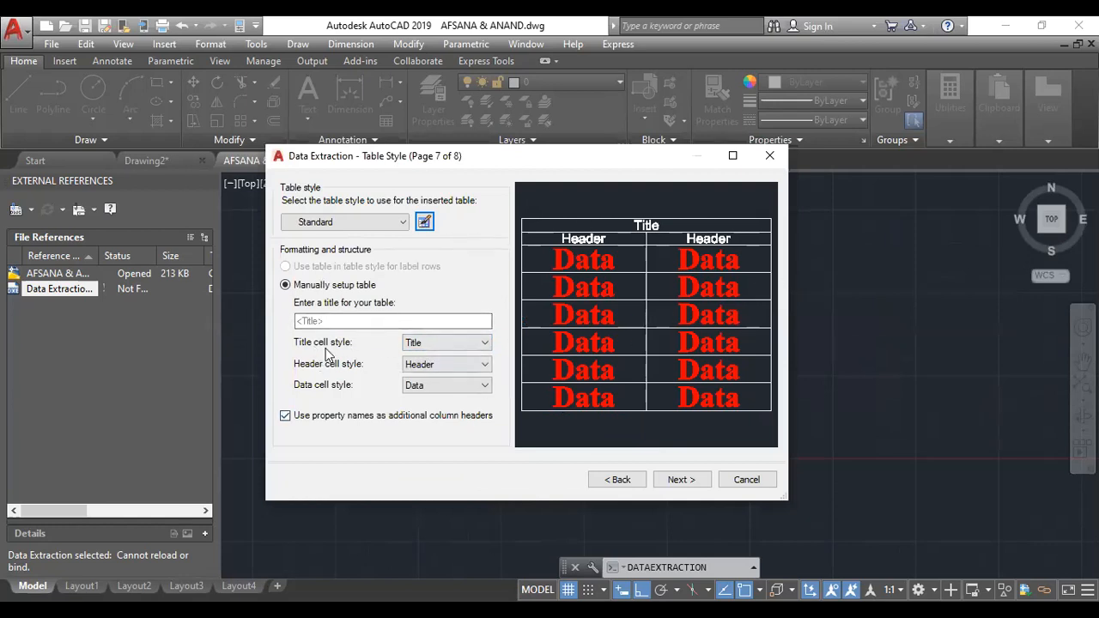
# Choose Title as the title cell style and keep Header as the header cell style.
pyautogui.click(453, 343)
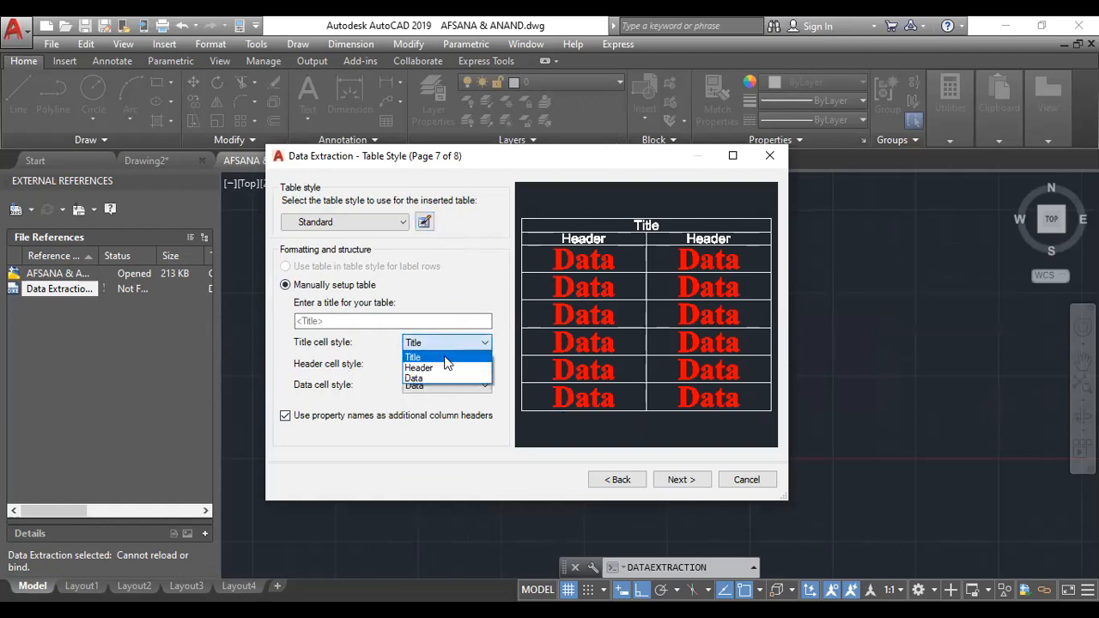
pyautogui.click(446, 359)
pyautogui.click(425, 344)
pyautogui.click(409, 356)
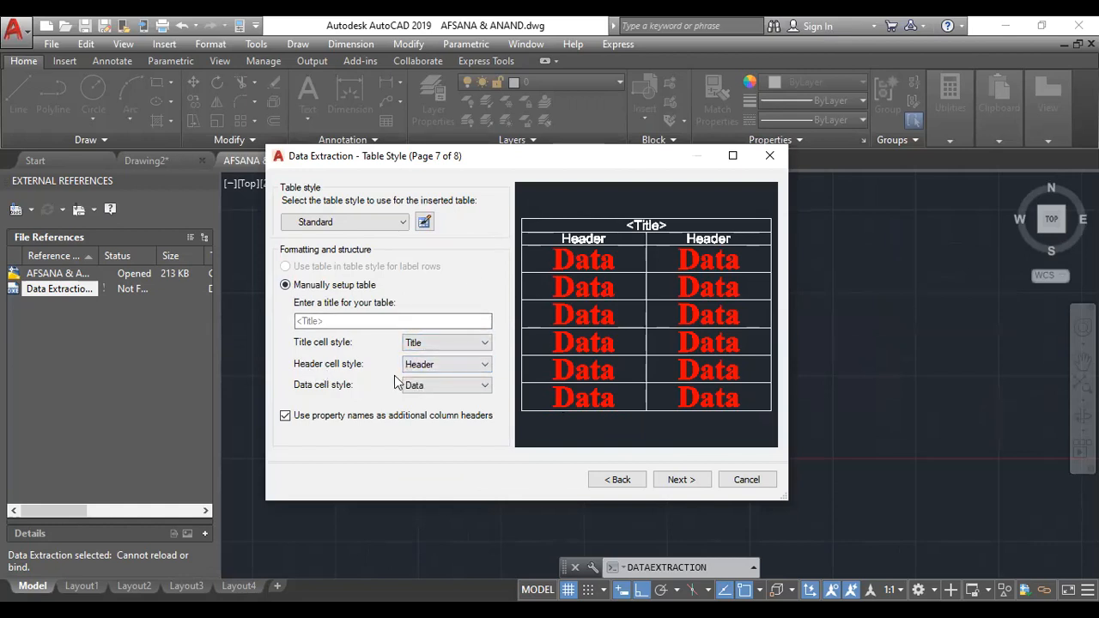
pyautogui.click(455, 367)
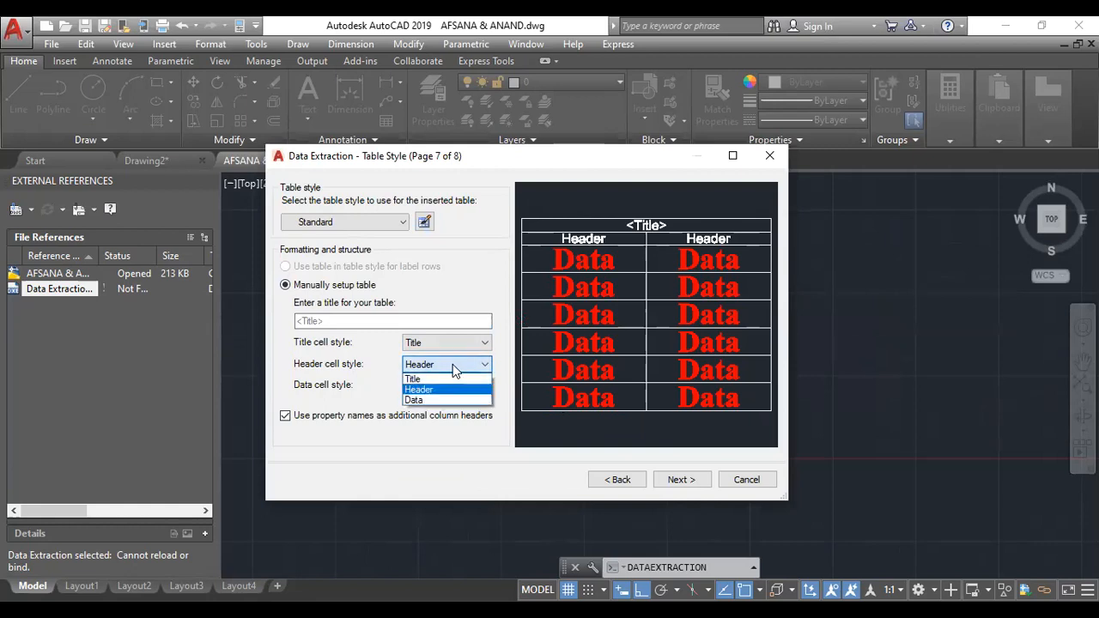
pyautogui.click(477, 368)
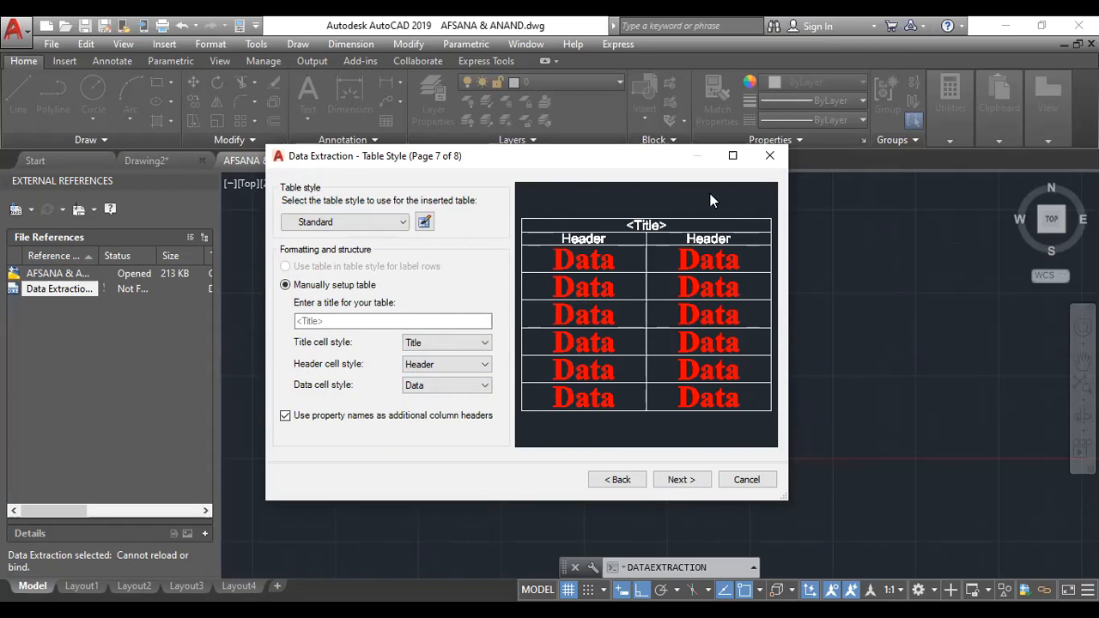
# Title the table SHEDULE and finish the data extraction setup.
pyautogui.click(434, 321)
pyautogui.click(466, 323)
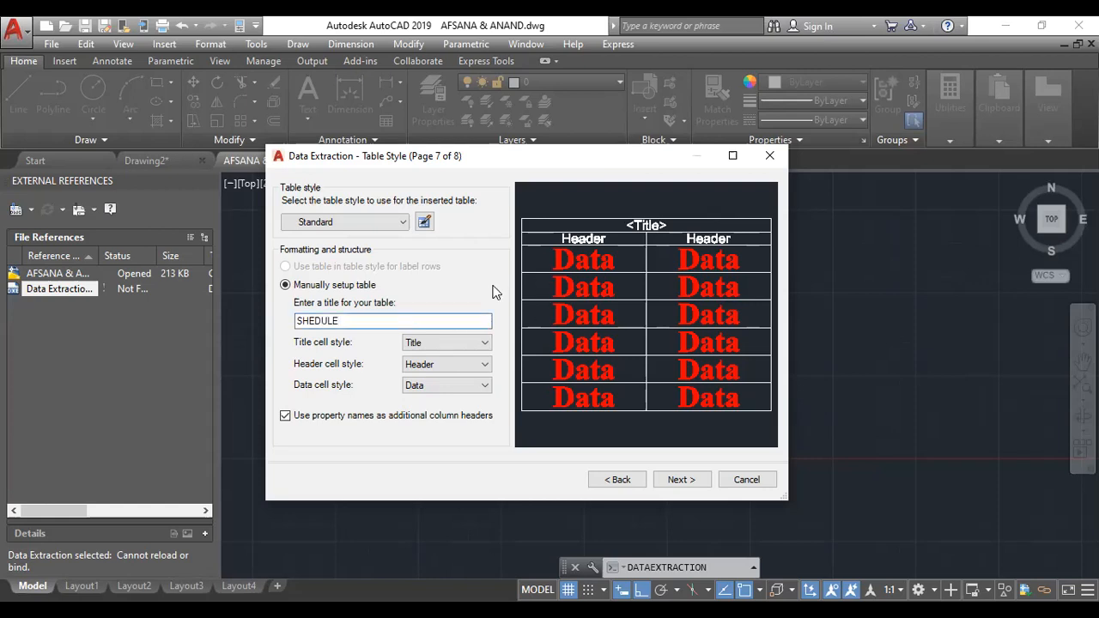
pyautogui.click(698, 484)
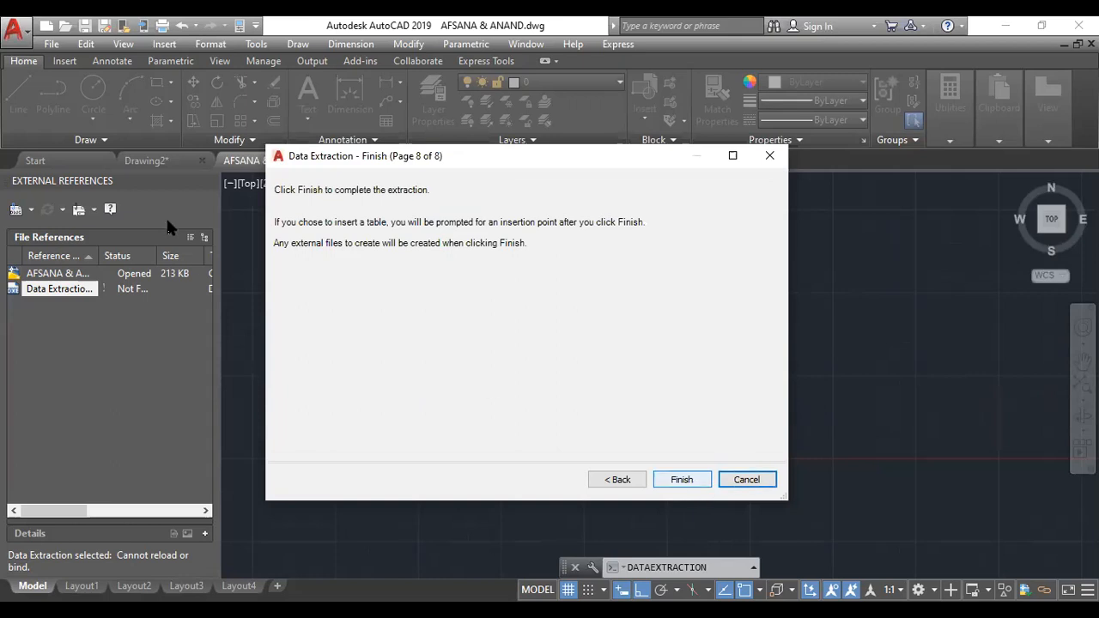
pyautogui.click(689, 481)
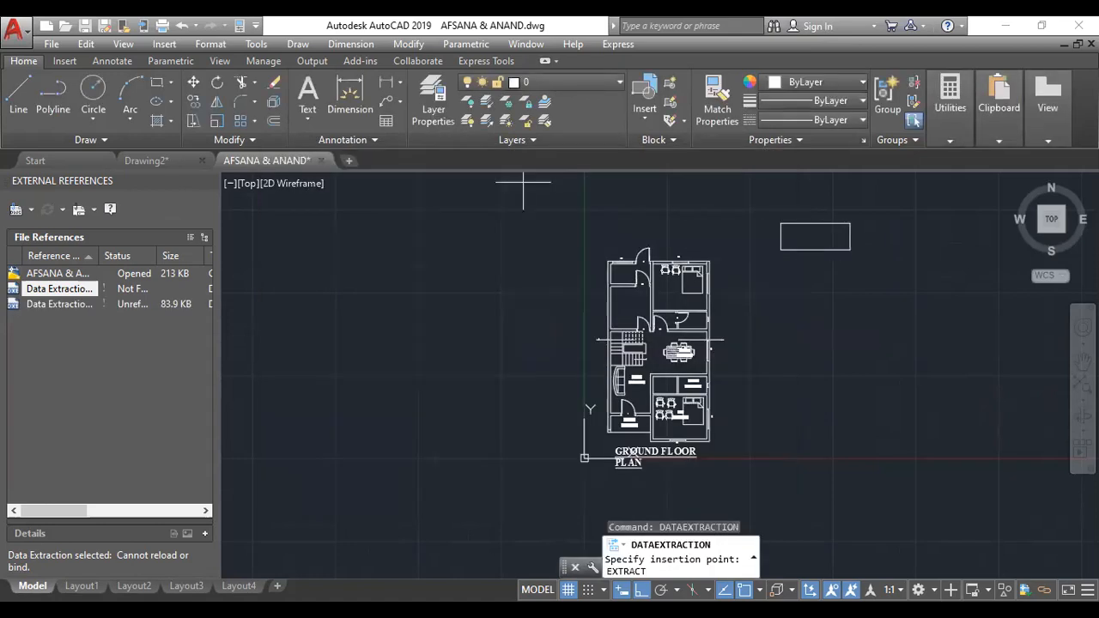
# Insert the extracted table to the right of the ground floor plan, near its upper end.
pyautogui.moveTo(752, 416); pyautogui.dragTo(680, 393, button='middle')
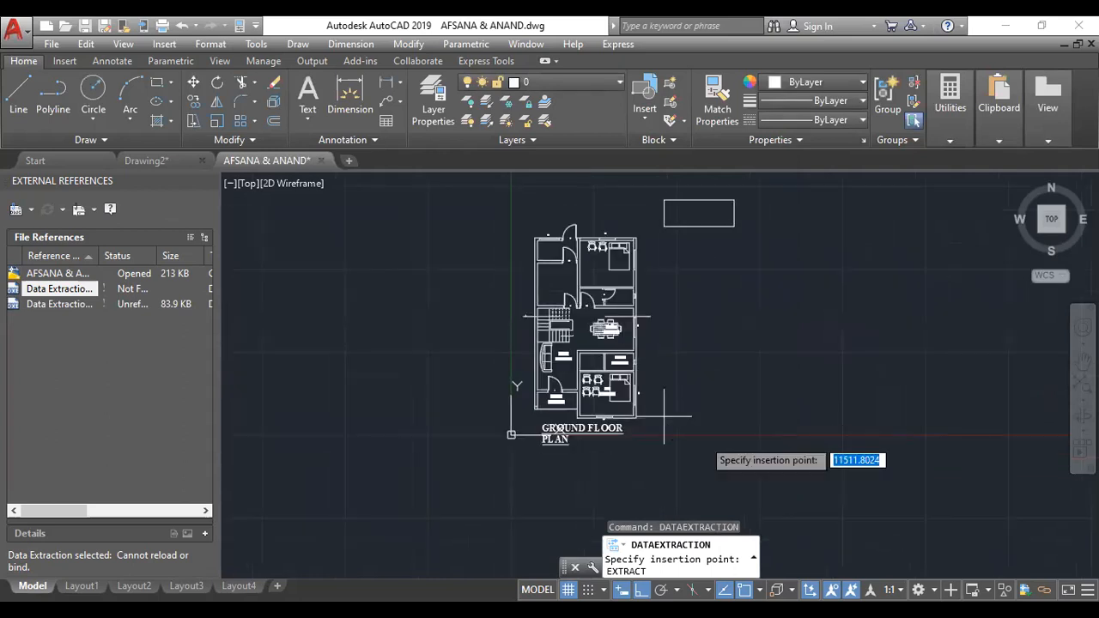
pyautogui.scroll(-3, 824, 292)
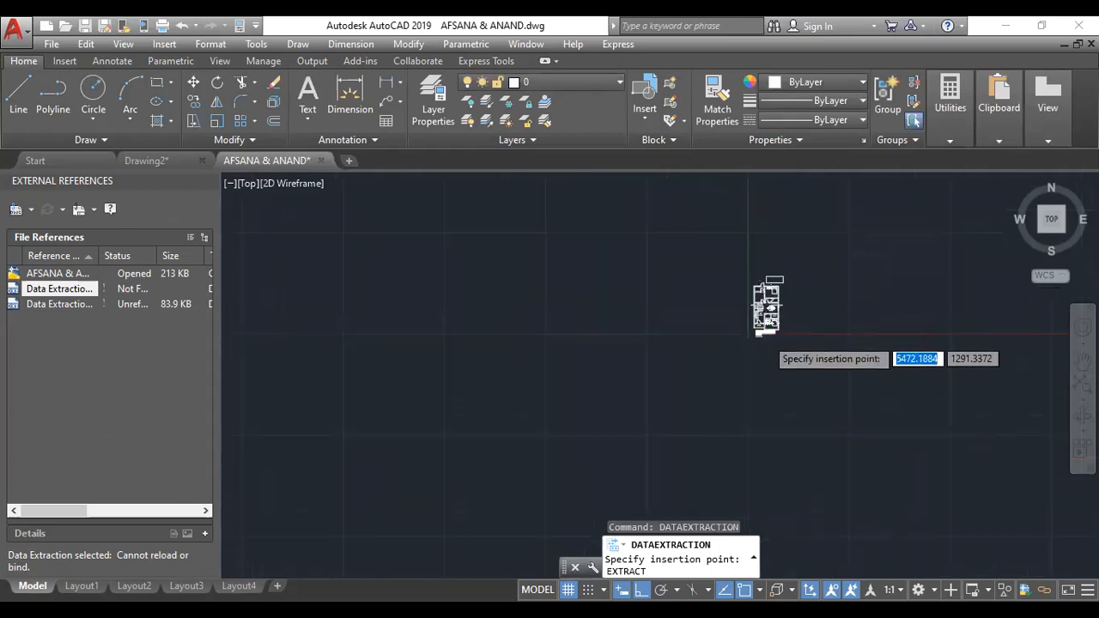
pyautogui.scroll(3, 773, 288)
pyautogui.moveTo(842, 238); pyautogui.dragTo(691, 316, button='middle')
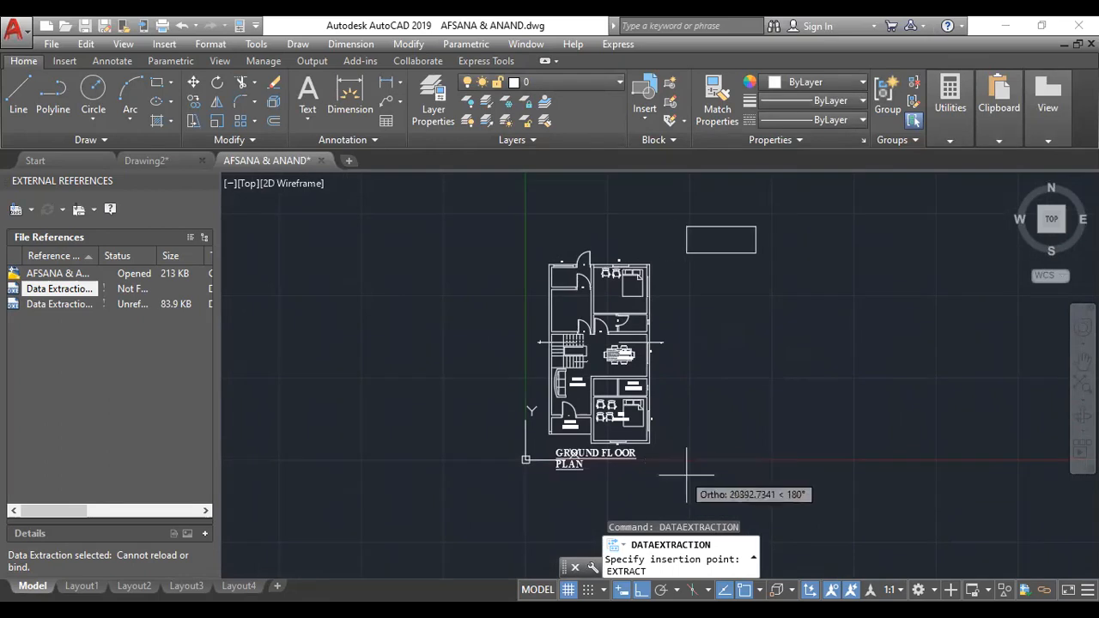
pyautogui.moveTo(691, 463); pyautogui.dragTo(676, 416, button='middle')
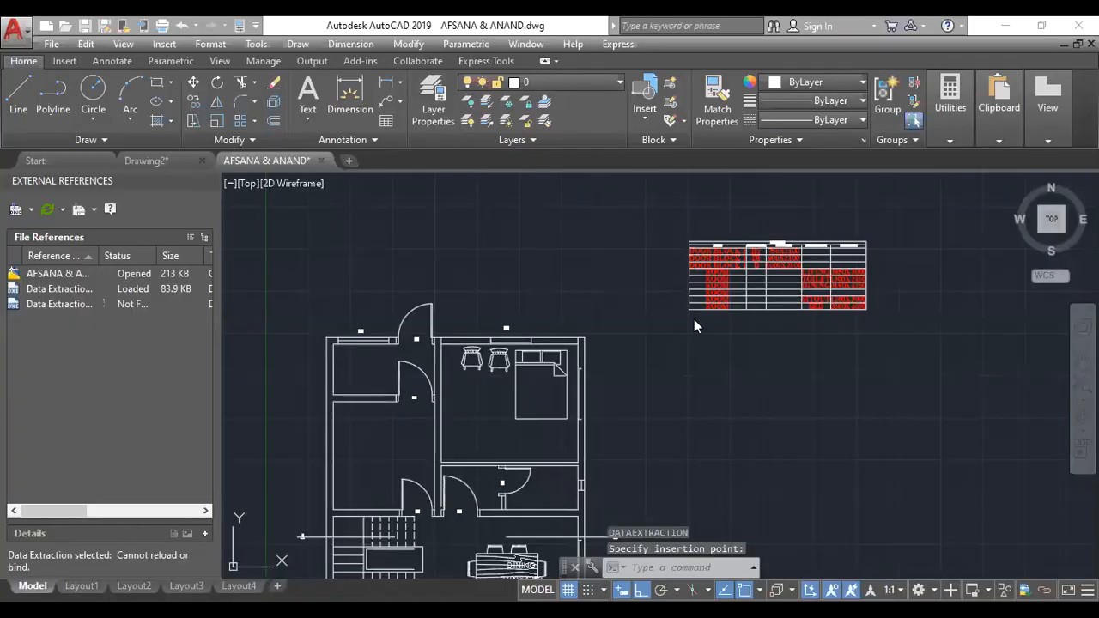
# Examine the inserted SHEDULE table's door names, door sizes, room names and room sizes.
pyautogui.scroll(-6, 693, 322)
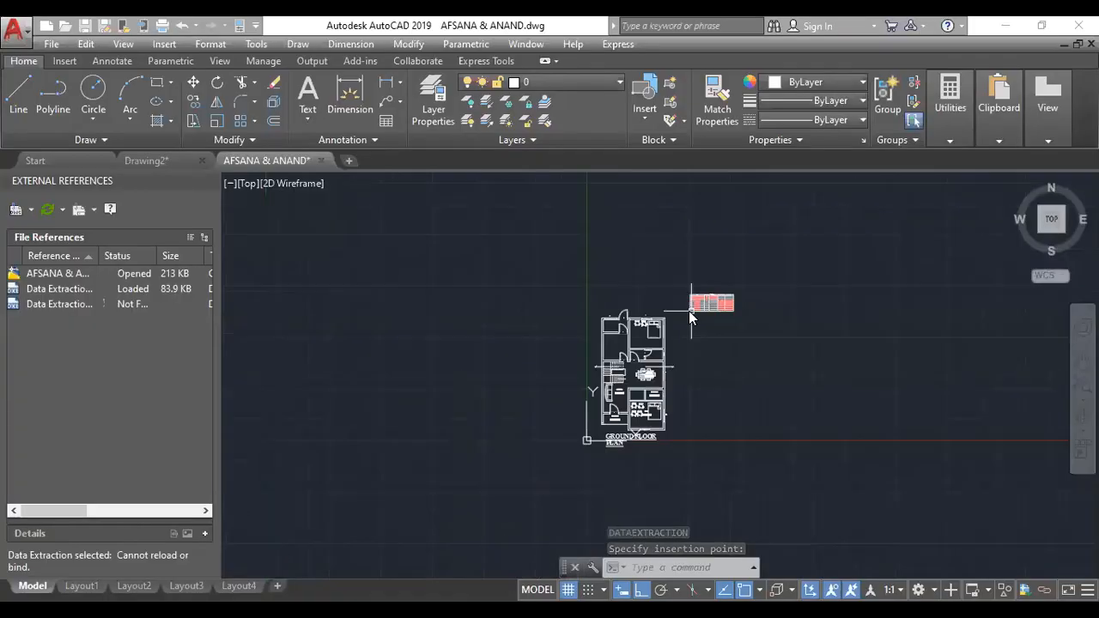
pyautogui.scroll(2, 689, 314)
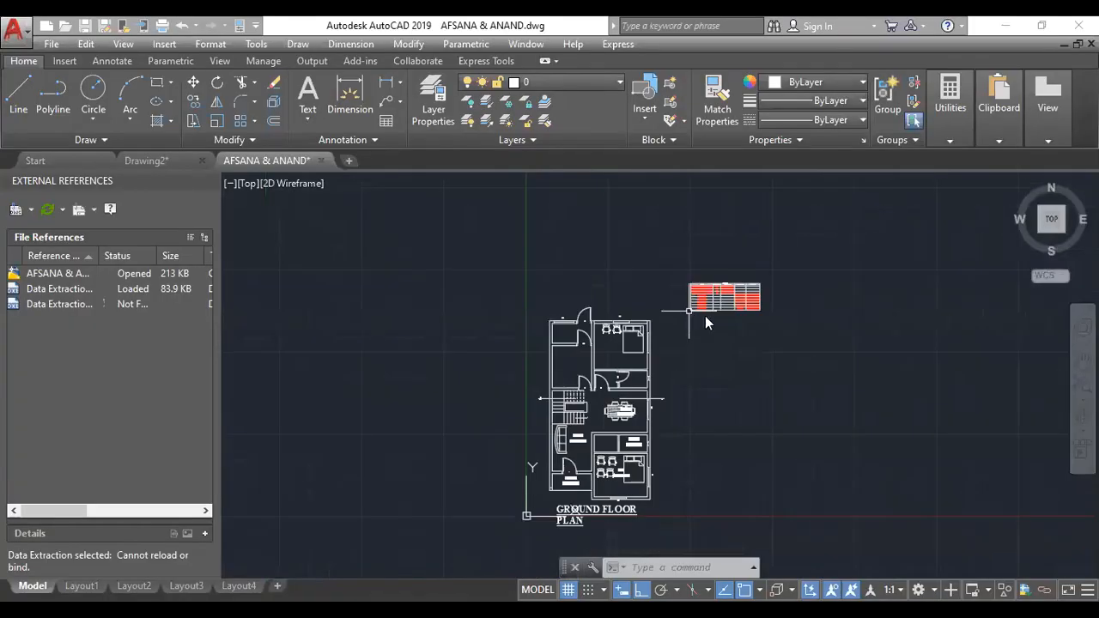
pyautogui.scroll(4, 696, 310)
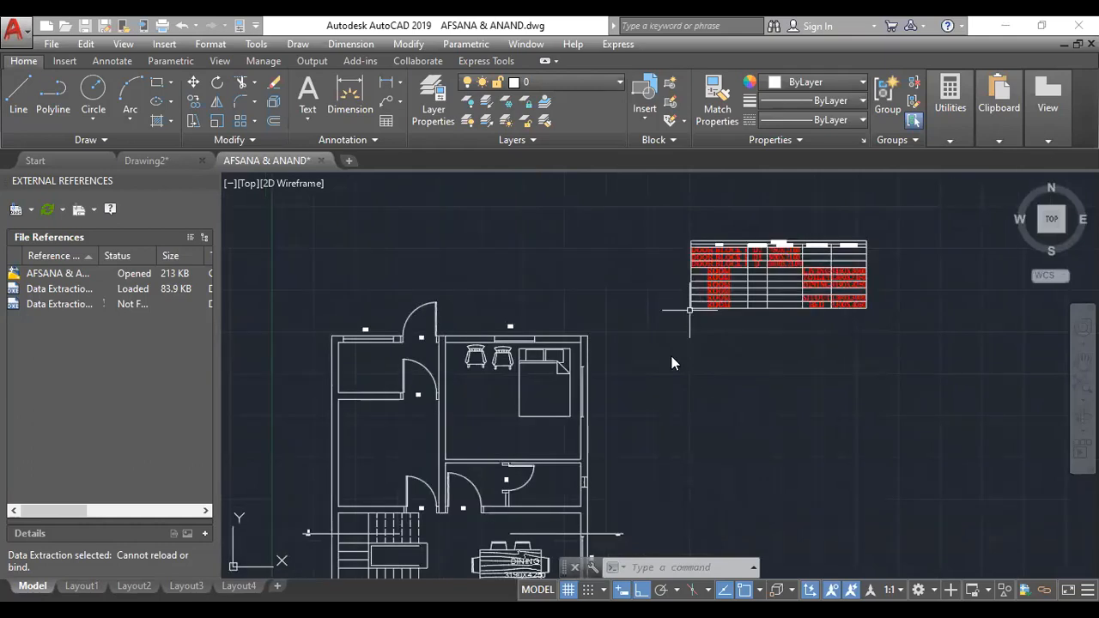
pyautogui.scroll(6, 729, 257)
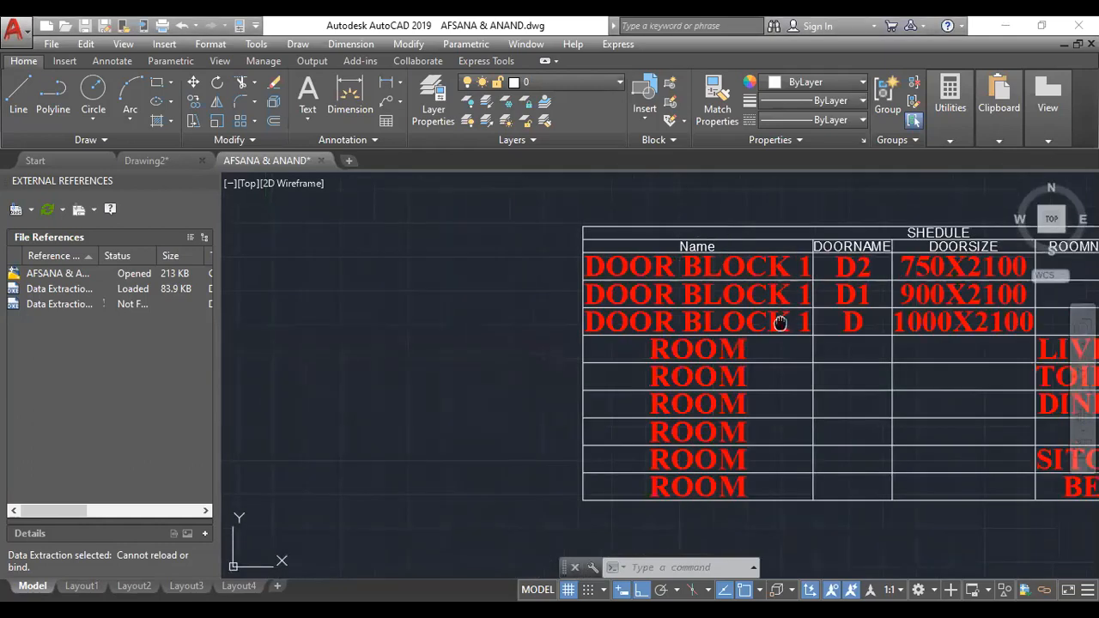
pyautogui.scroll(-5, 780, 322)
pyautogui.scroll(3, 610, 310)
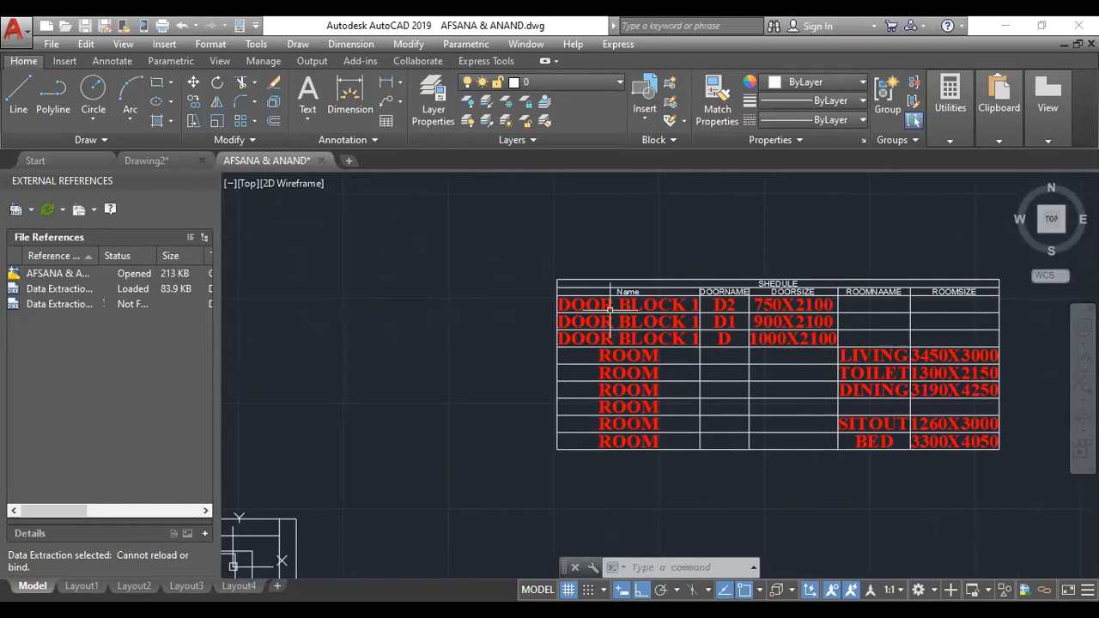
pyautogui.scroll(2, 629, 302)
pyautogui.moveTo(627, 295); pyautogui.dragTo(535, 245, button='middle')
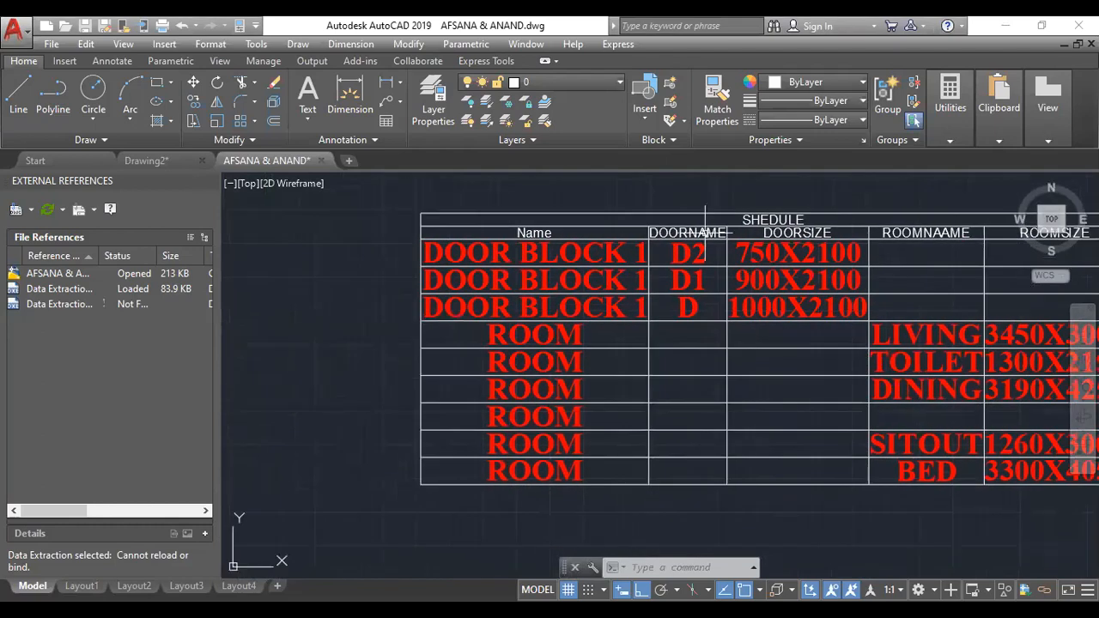
pyautogui.moveTo(823, 218); pyautogui.dragTo(741, 225, button='middle')
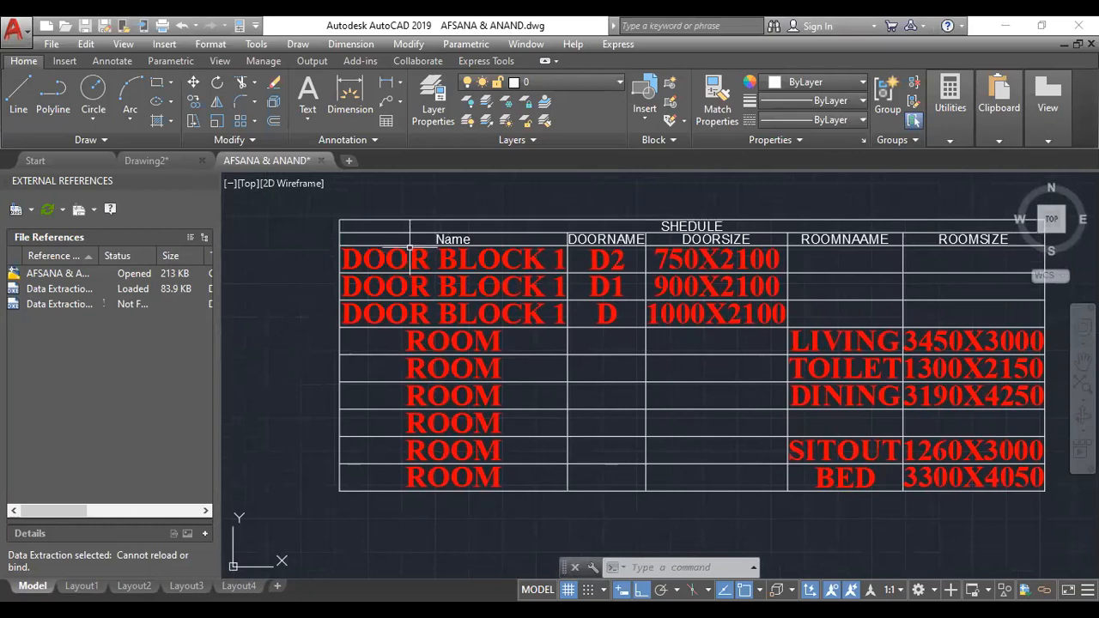
pyautogui.scroll(-2, 410, 248)
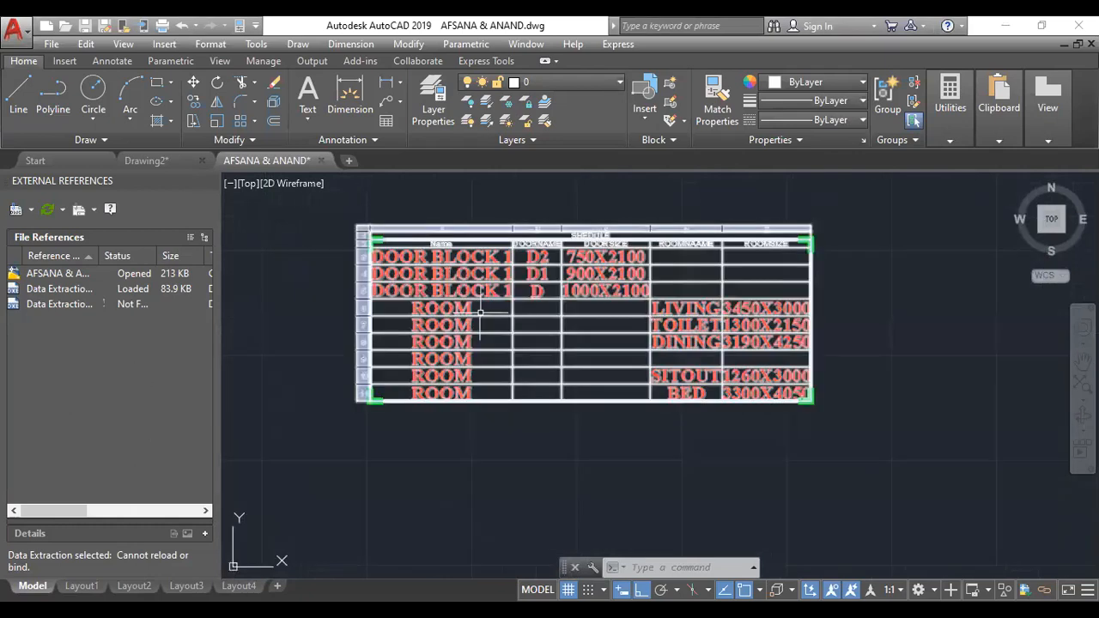
pyautogui.scroll(2, 571, 221)
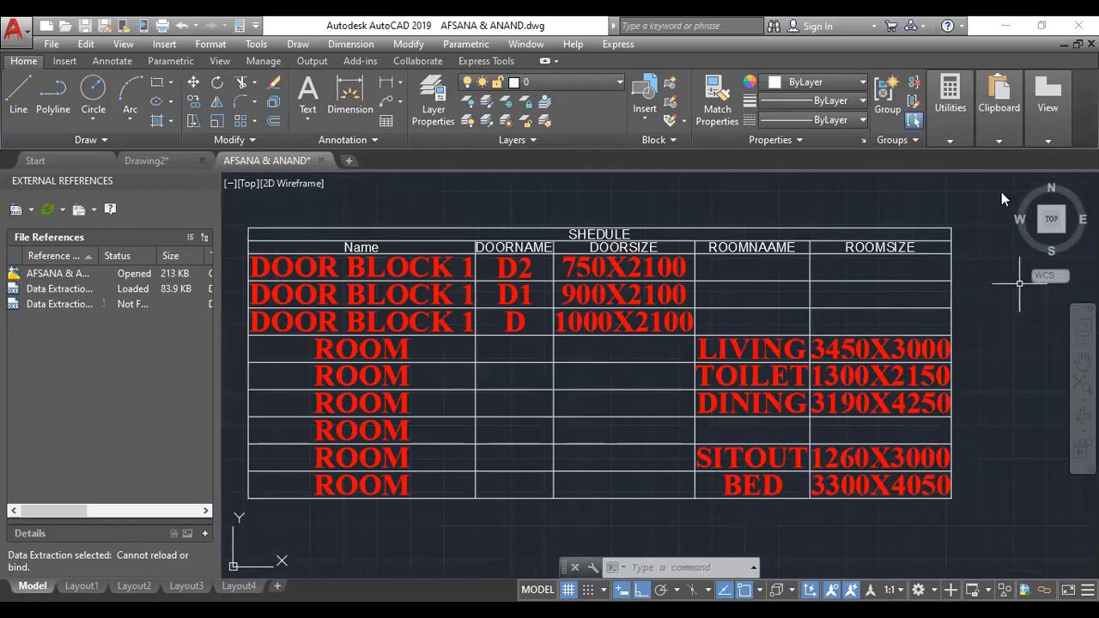
# Move the SHEDULE table straight down beside the toilet and bedroom at the lower part of the floor plan.
pyautogui.scroll(-7, 650, 338)
pyautogui.moveTo(666, 354); pyautogui.dragTo(686, 236, button='middle')
pyautogui.click(617, 208)
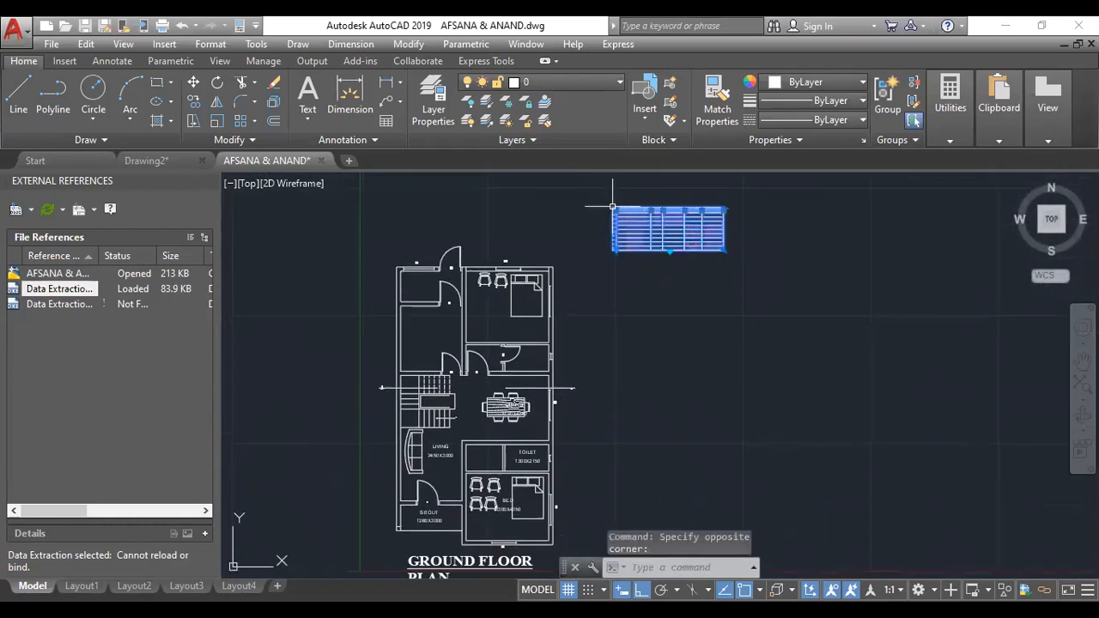
pyautogui.click(616, 209)
pyautogui.moveTo(642, 346); pyautogui.dragTo(660, 236, button='middle')
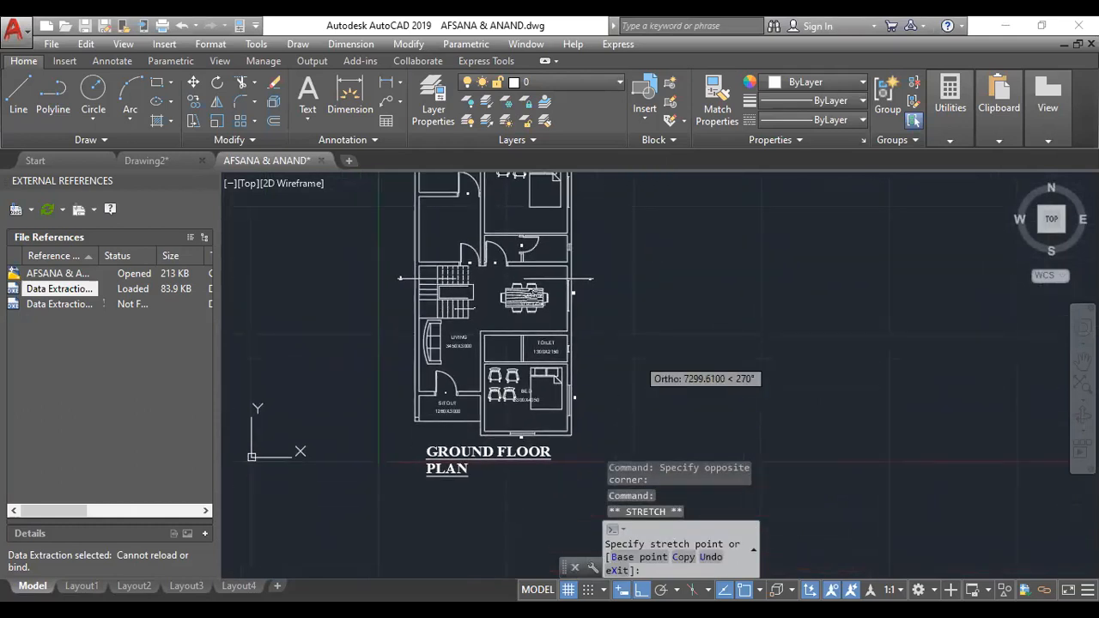
pyautogui.click(616, 423)
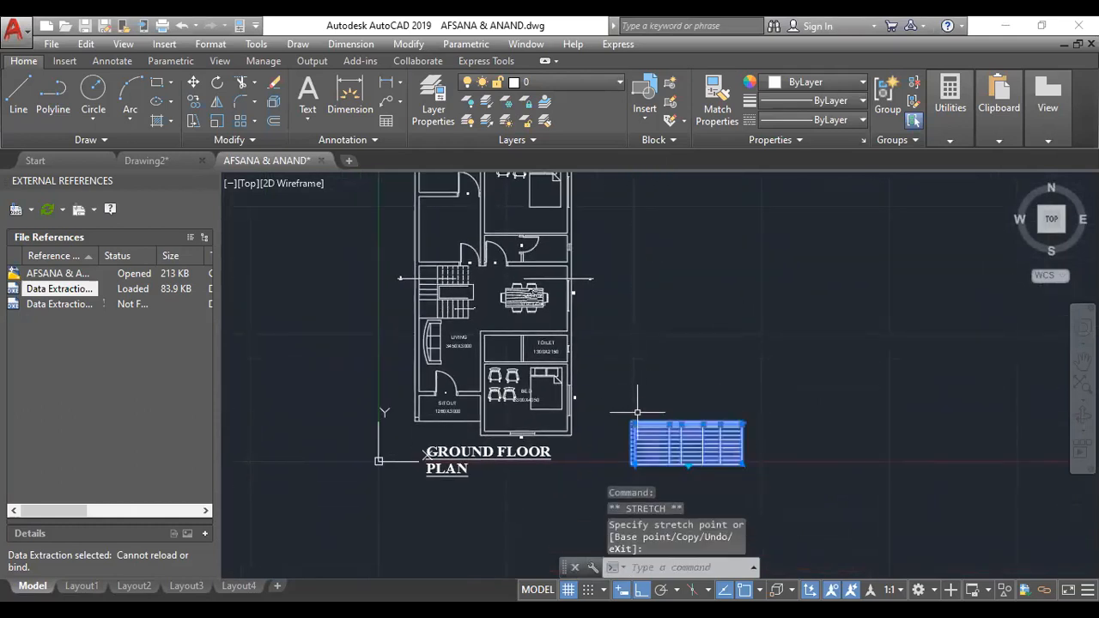
pyautogui.click(635, 423)
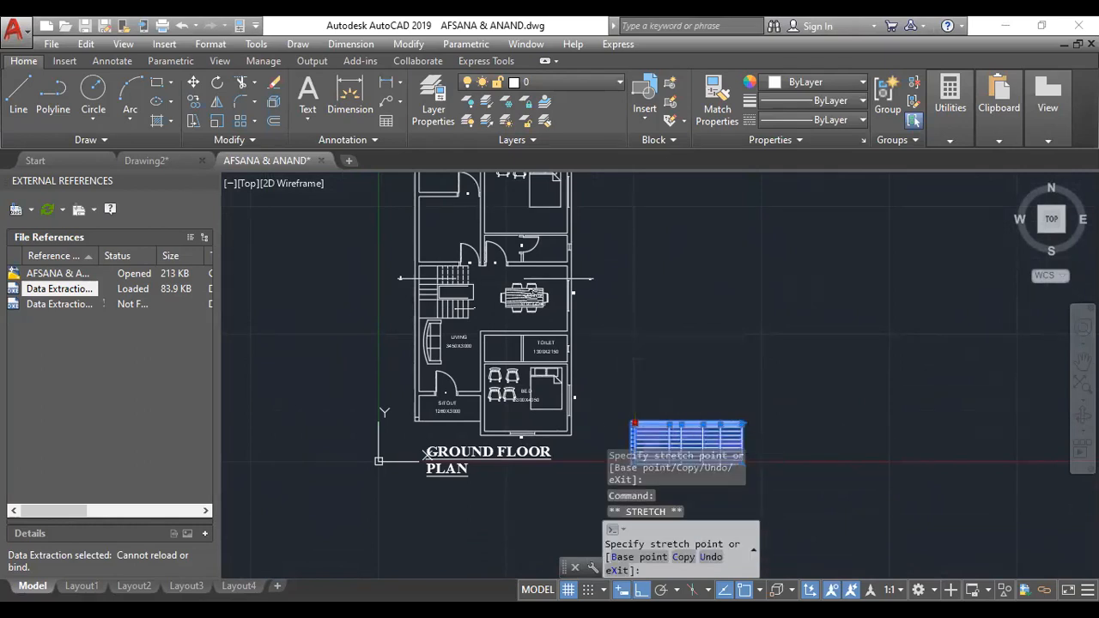
pyautogui.click(635, 340)
# Examine the moved SHEDULE table's rows and its size relative to the ground floor plan.
pyautogui.scroll(5, 610, 364)
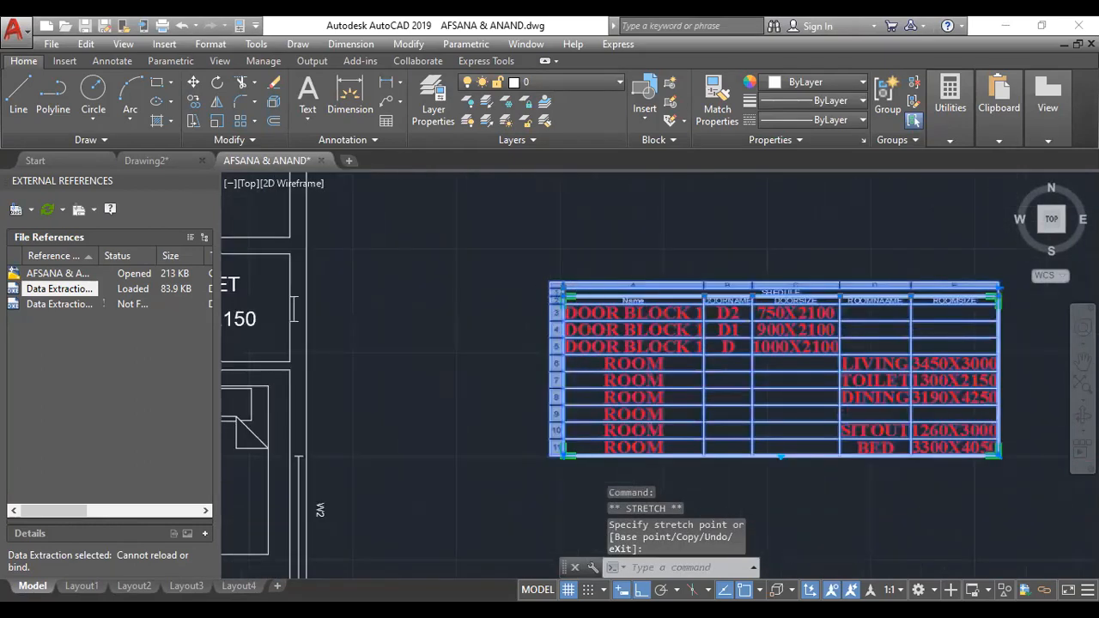
pyautogui.scroll(4, 546, 302)
pyautogui.scroll(-6, 522, 291)
pyautogui.moveTo(610, 300); pyautogui.dragTo(650, 322, button='middle')
pyautogui.moveTo(841, 417); pyautogui.dragTo(822, 381, button='middle')
pyautogui.scroll(-2, 822, 383)
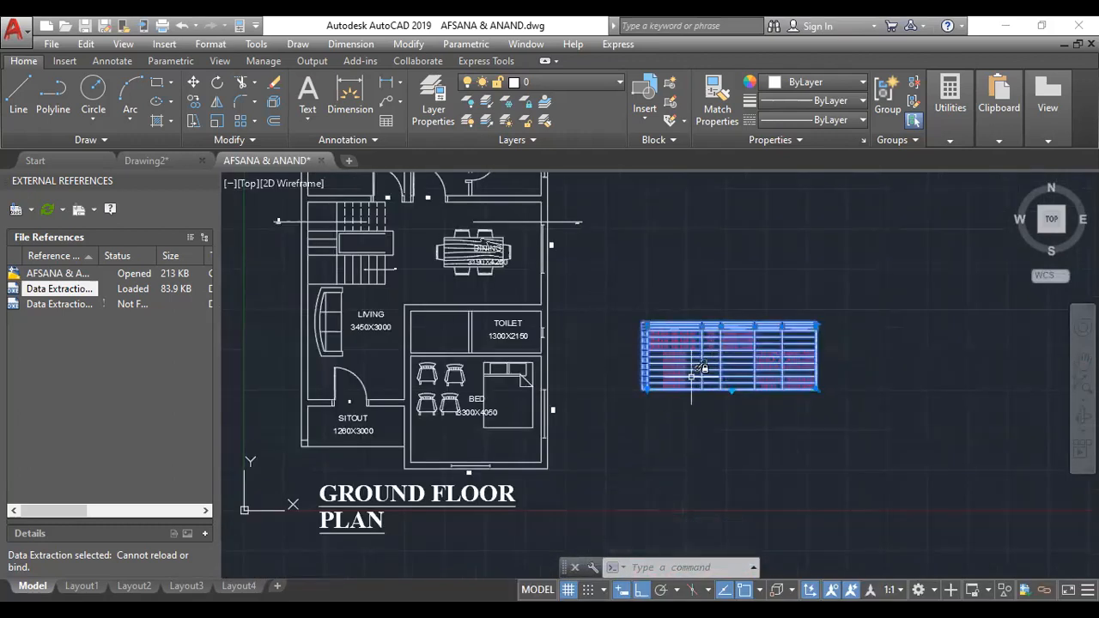
pyautogui.moveTo(645, 279); pyautogui.dragTo(620, 361, button='middle')
pyautogui.scroll(7, 730, 290)
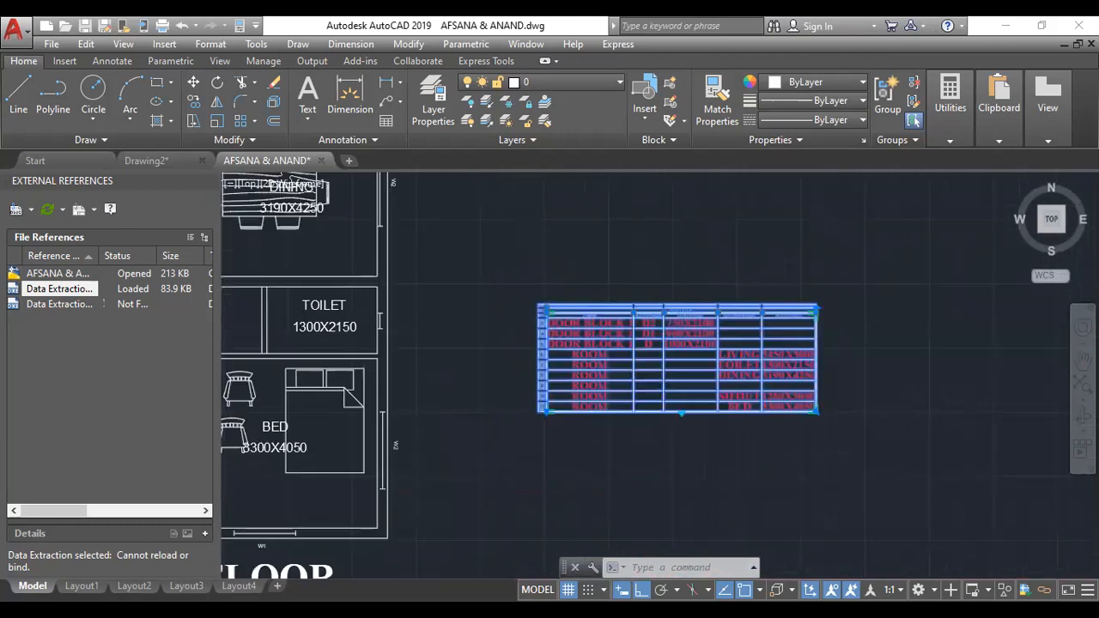
# Try to stretch the SHEDULE table's width uniformly from its upper-right corner.
pyautogui.moveTo(805, 274); pyautogui.dragTo(816, 262, button='middle')
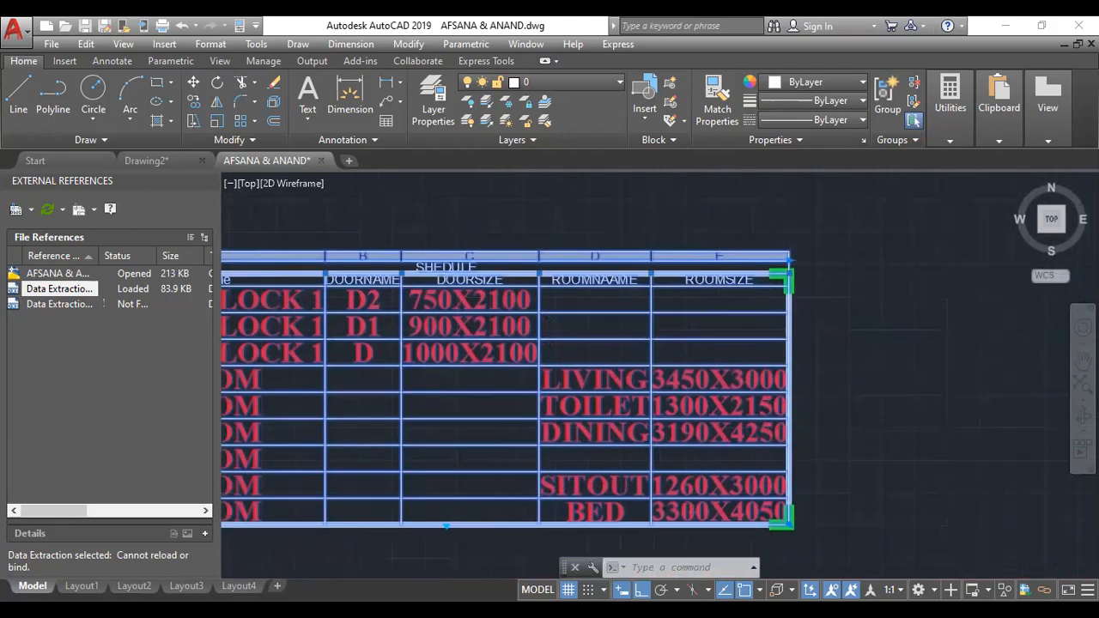
pyautogui.scroll(4, 782, 253)
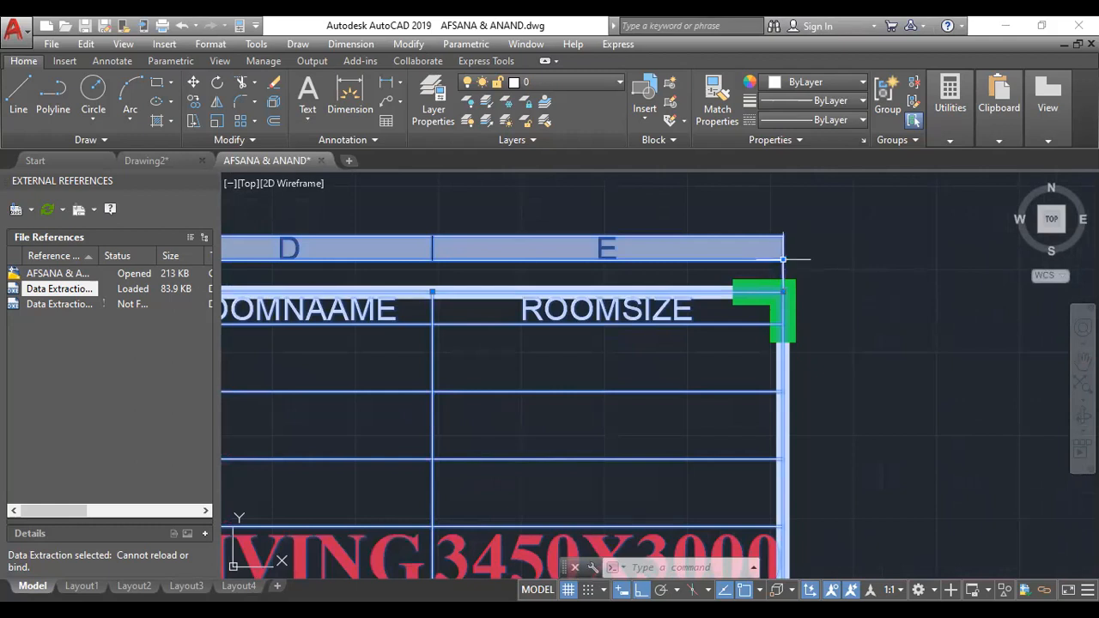
pyautogui.click(775, 256)
pyautogui.scroll(-4, 910, 277)
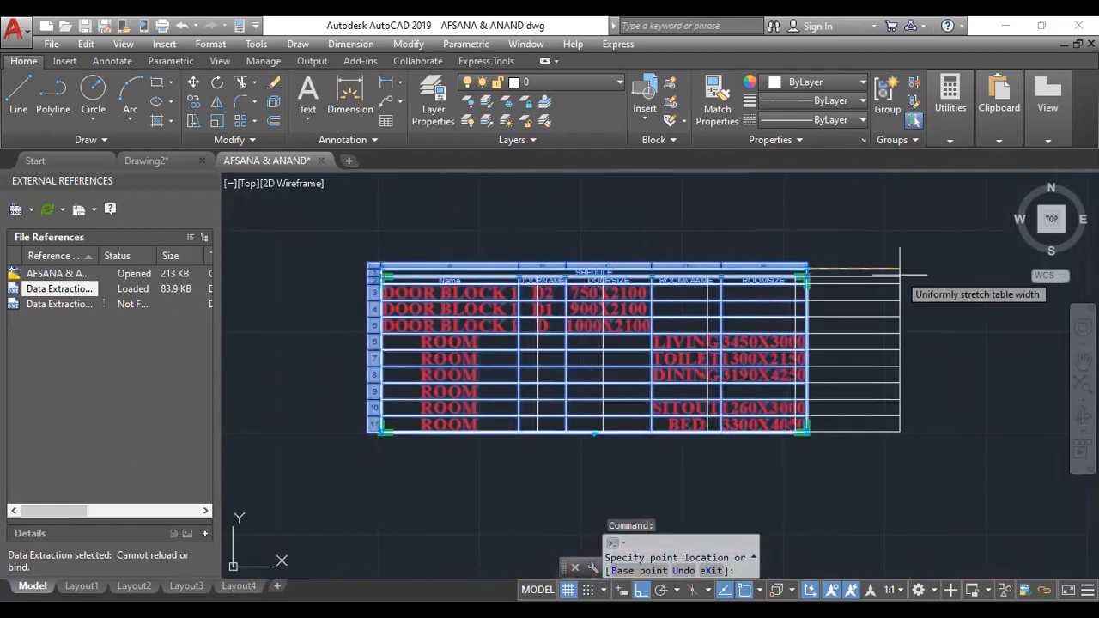
pyautogui.scroll(6, 821, 261)
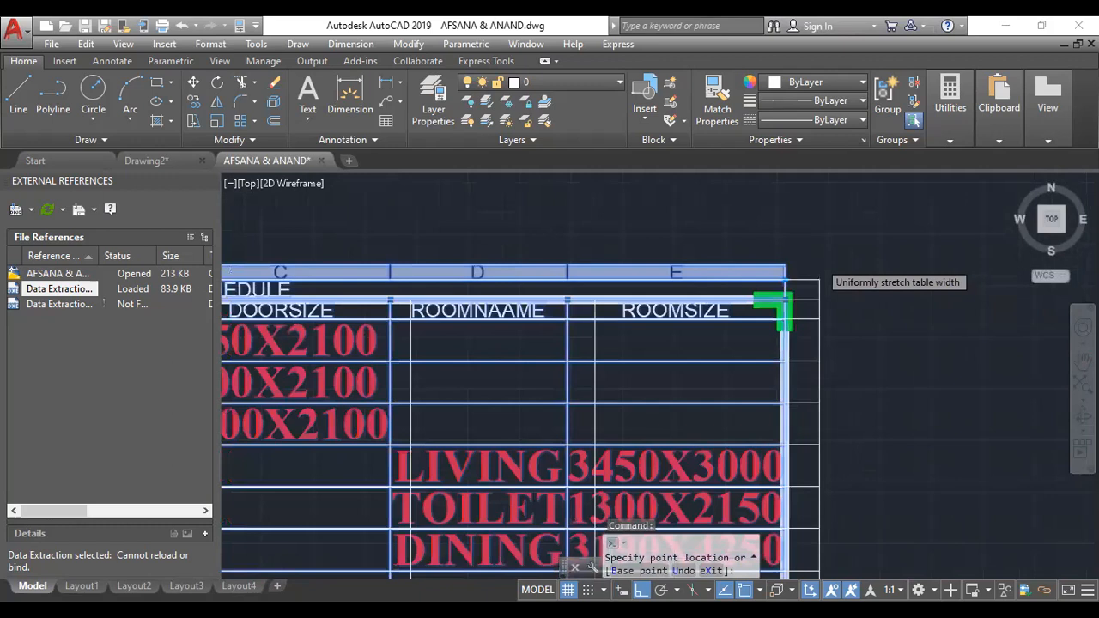
pyautogui.click(769, 296)
pyautogui.scroll(-5, 820, 299)
pyautogui.moveTo(839, 306); pyautogui.dragTo(851, 202, button='middle')
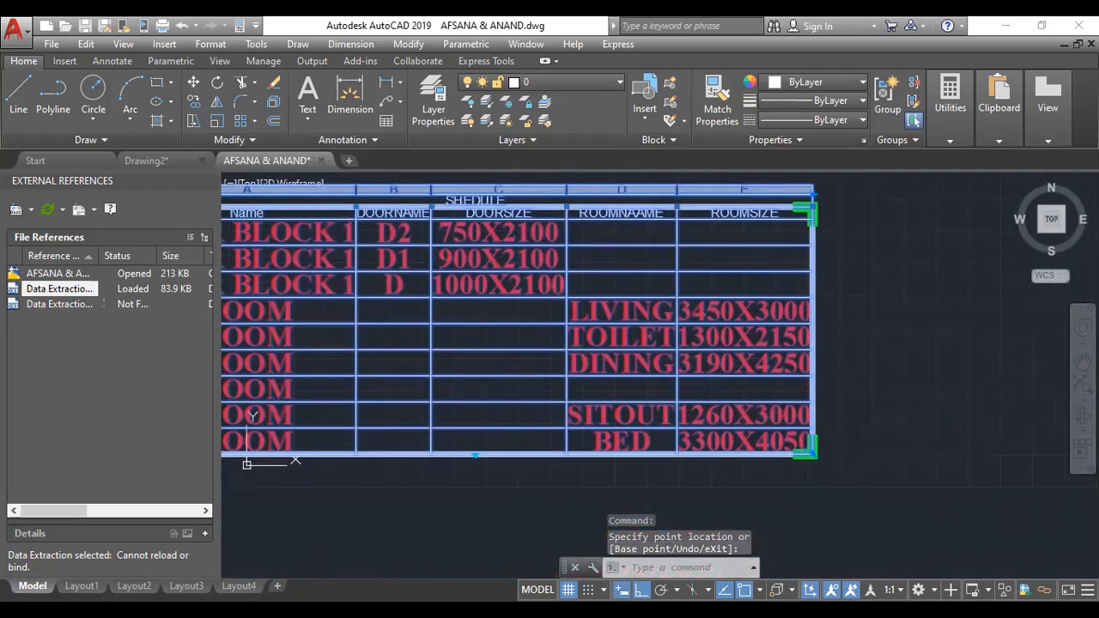
# Try to stretch the SHEDULE table's width and height uniformly from its lower-right corner.
pyautogui.moveTo(814, 460); pyautogui.dragTo(818, 393, button='middle')
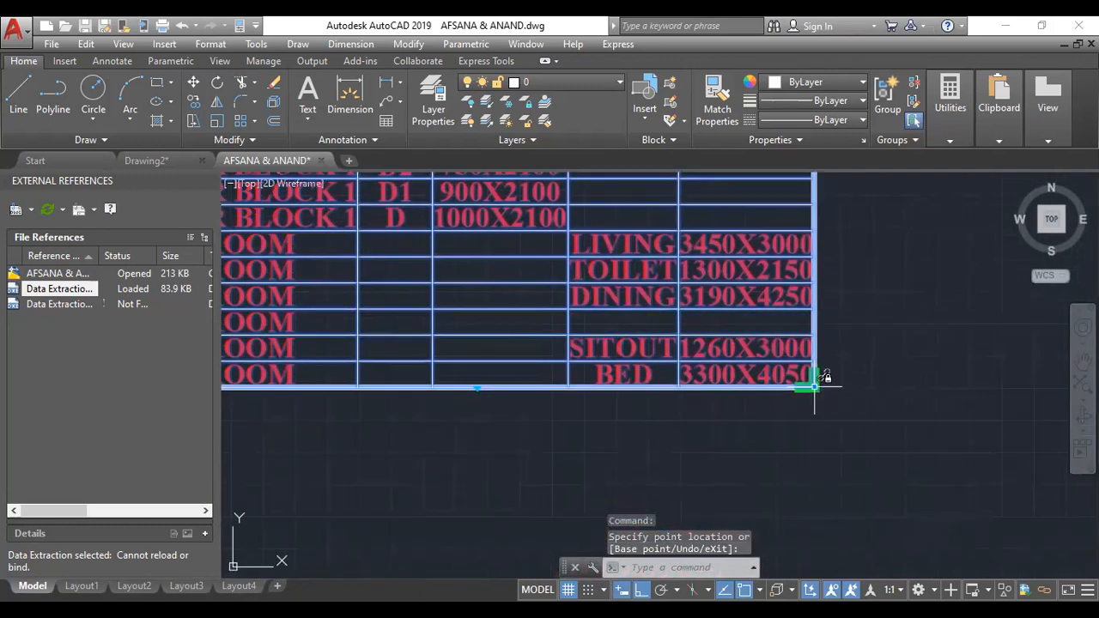
pyautogui.scroll(-5, 867, 459)
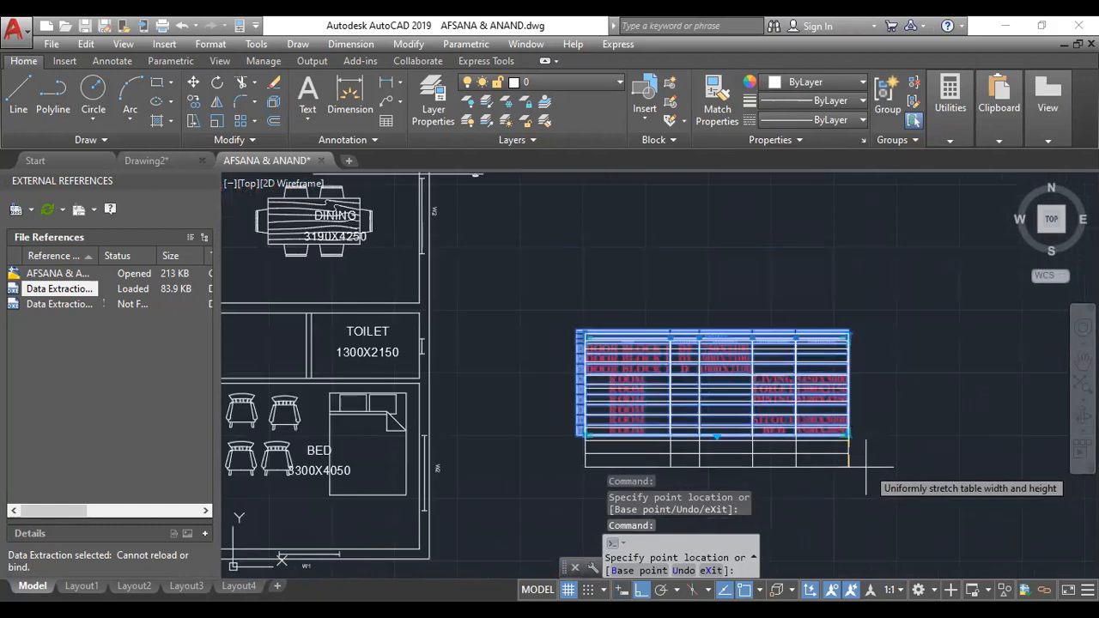
pyautogui.scroll(4, 872, 451)
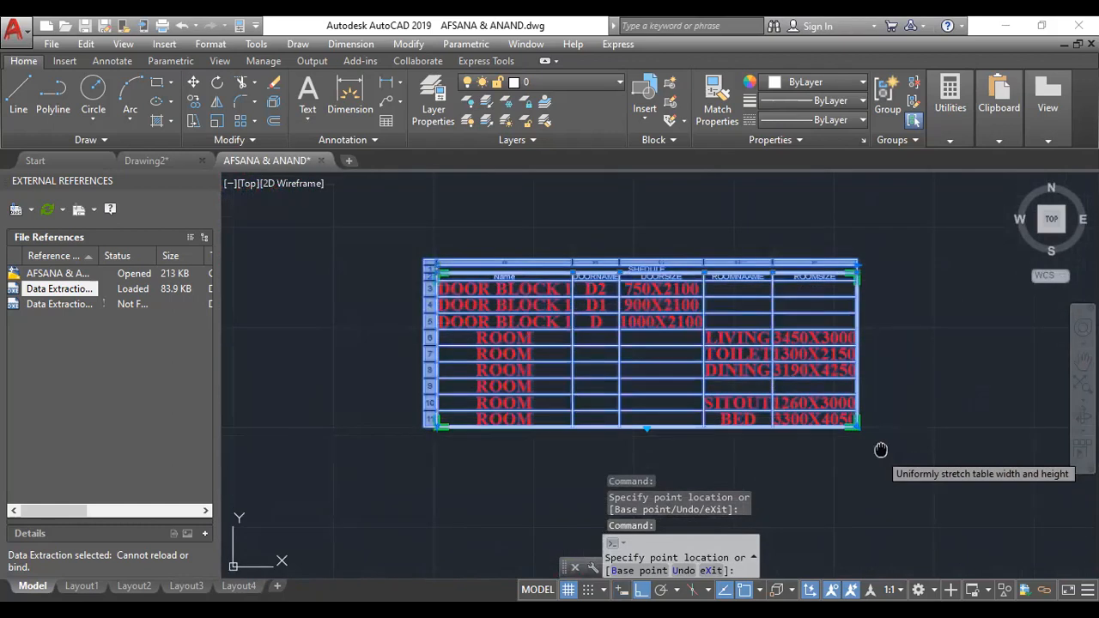
pyautogui.moveTo(878, 449); pyautogui.dragTo(889, 413, button='middle')
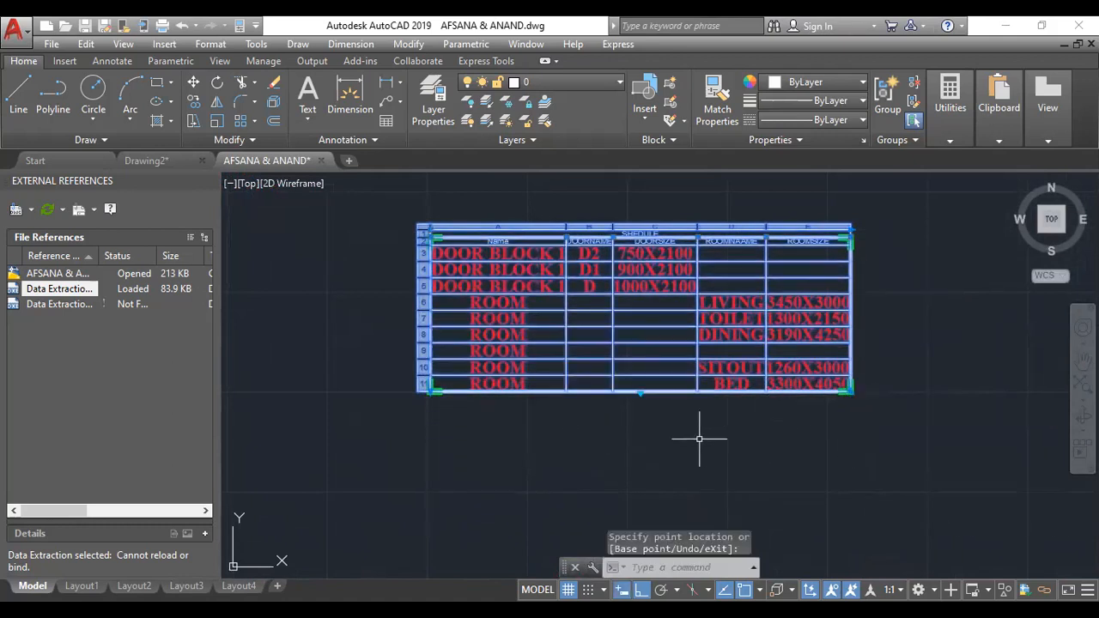
# Pick the SHEDULE table at its lower-left corner, then clear the selection in the empty area below the table.
pyautogui.scroll(4, 445, 409)
pyautogui.moveTo(445, 409); pyautogui.dragTo(542, 474, button='middle')
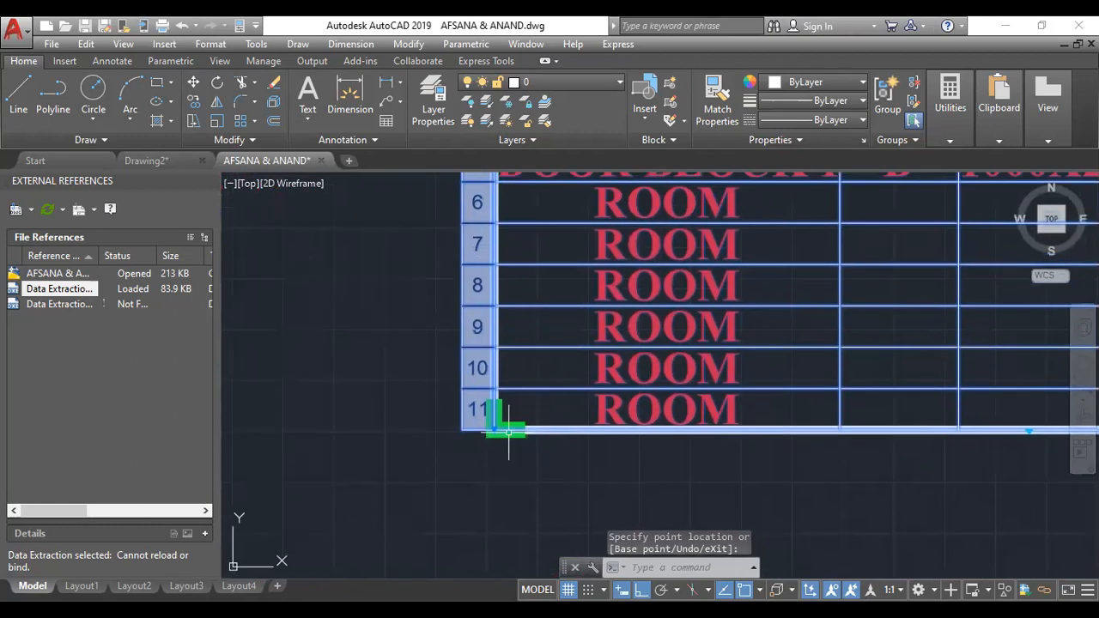
pyautogui.click(492, 430)
pyautogui.scroll(-6, 493, 420)
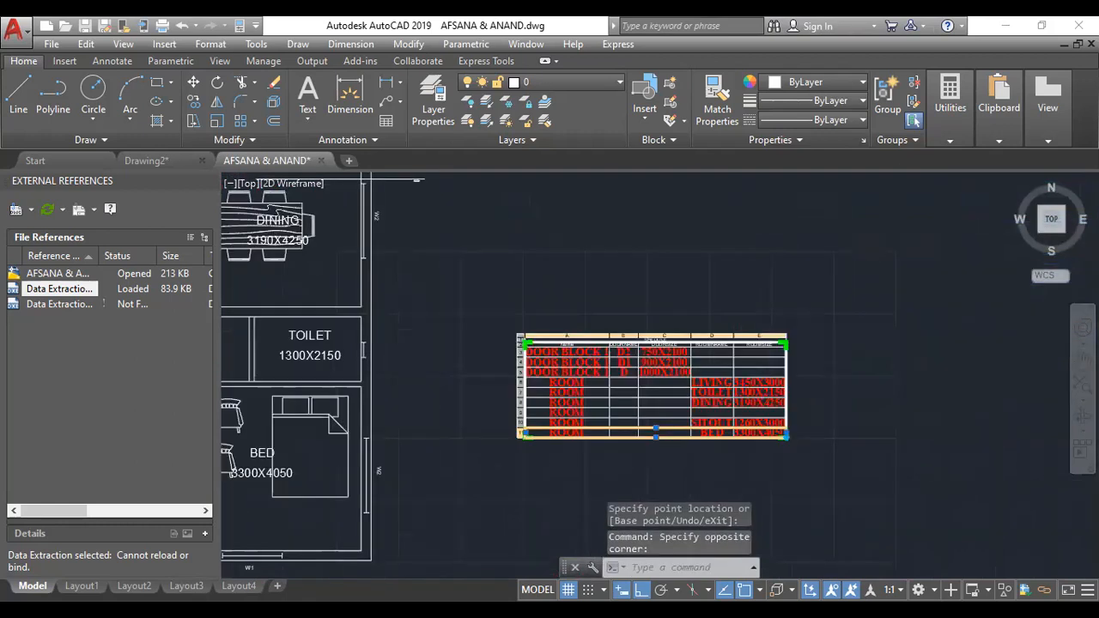
pyautogui.scroll(-2, 535, 443)
pyautogui.moveTo(452, 556); pyautogui.dragTo(449, 520, button='middle')
pyautogui.scroll(4, 451, 522)
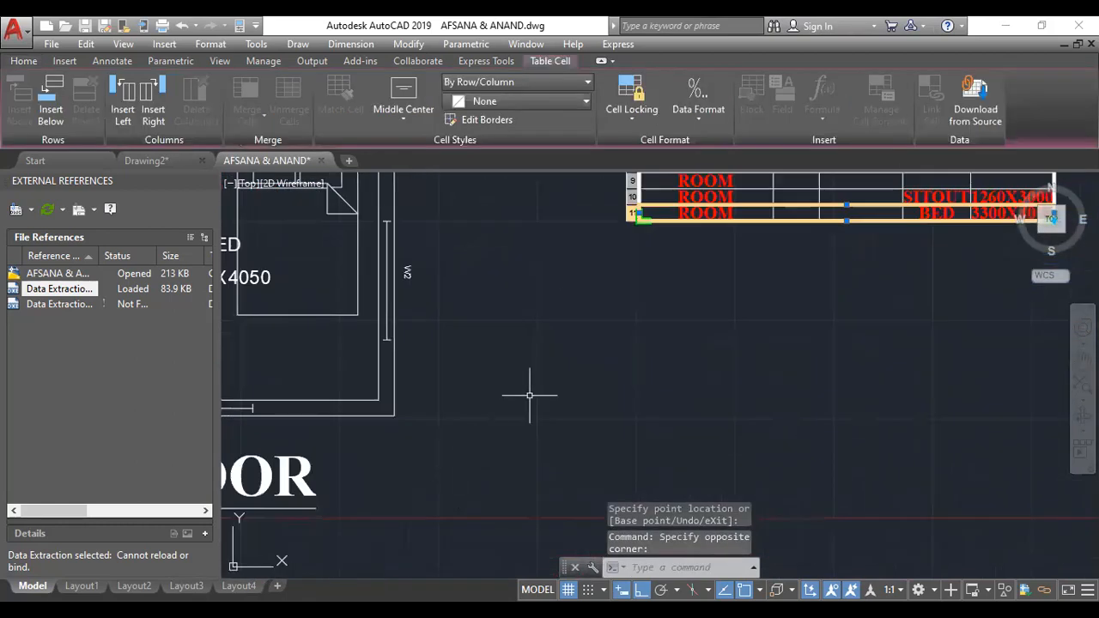
pyautogui.click(565, 283)
pyautogui.scroll(-2, 565, 282)
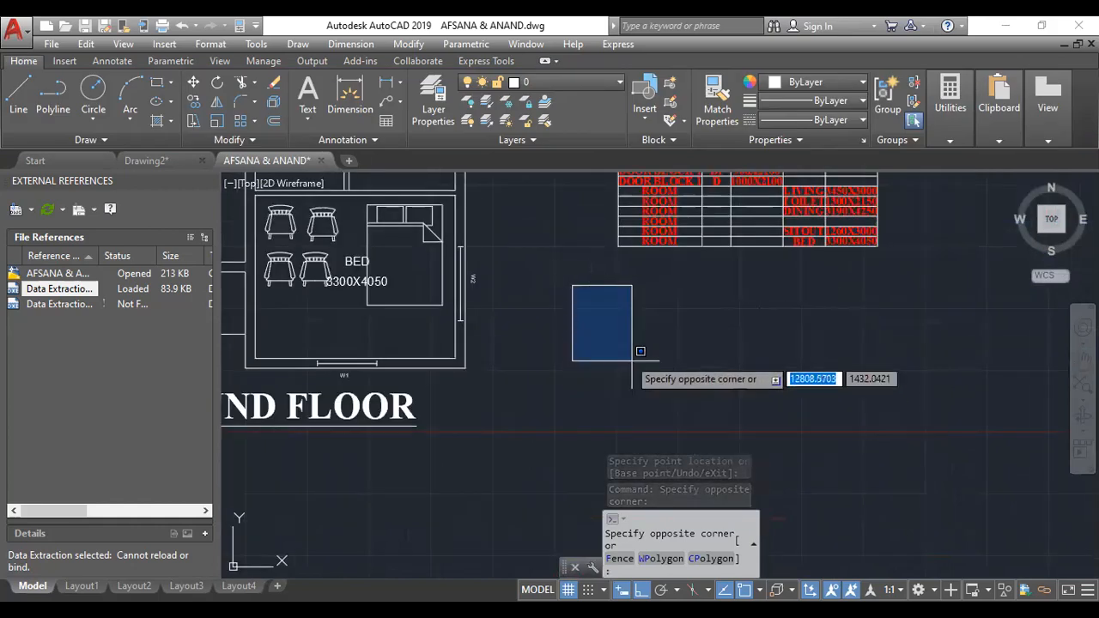
pyautogui.click(653, 378)
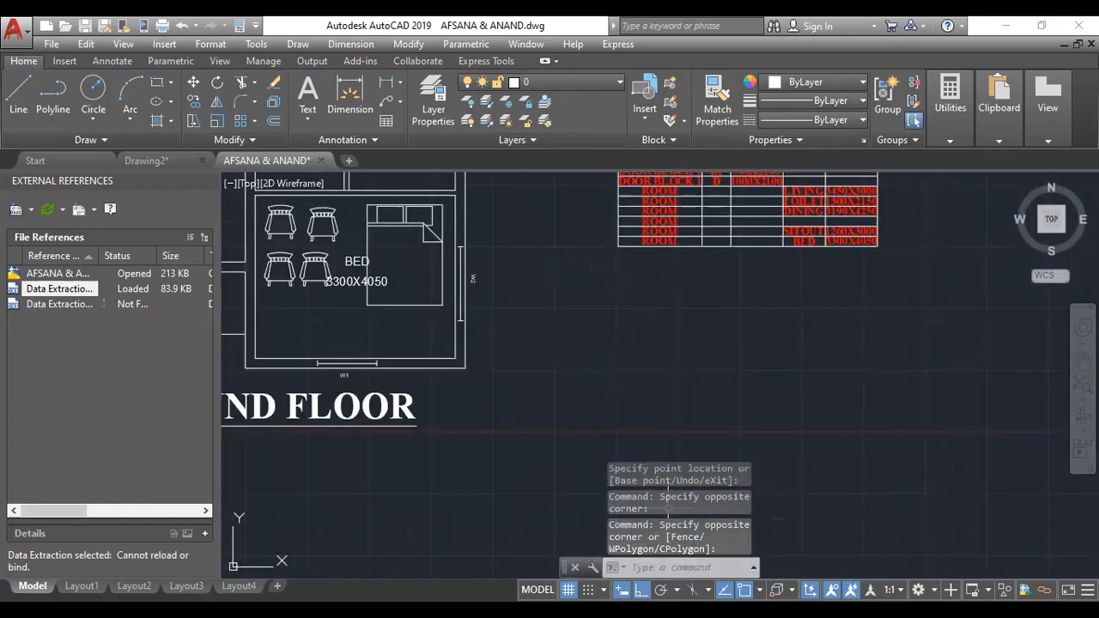